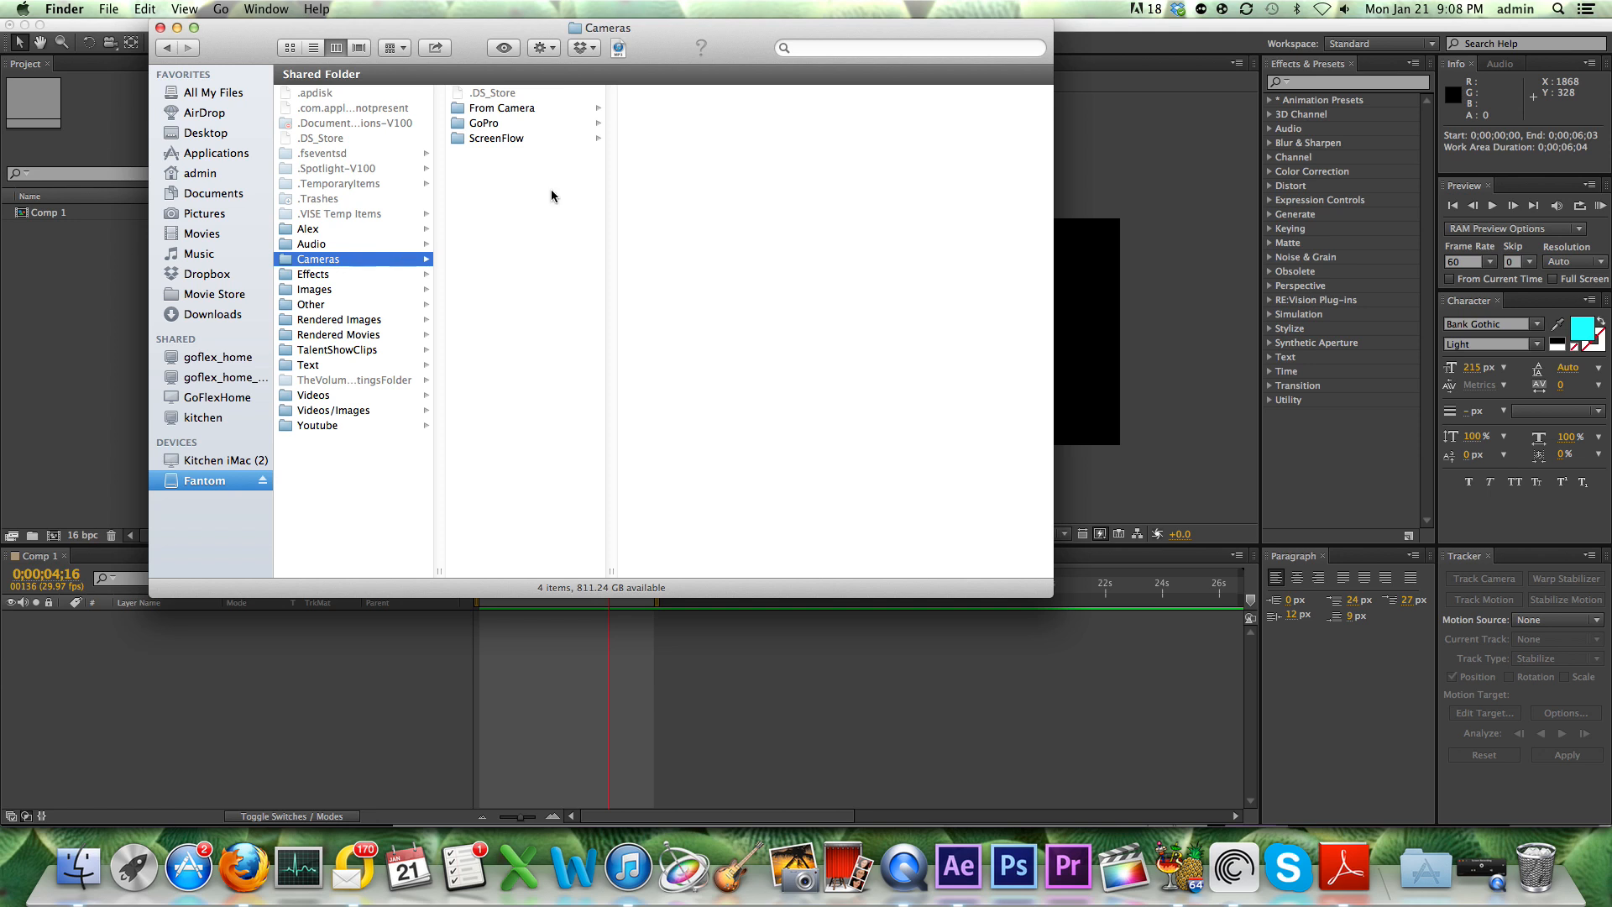
- Preview AETUTSHD.mov from the After Effects folder in Rendered Movies, and close the preview and the file browser window
{"action": "left_click", "coordinate": [378, 334]}
{"action": "left_click", "coordinate": [512, 109]}
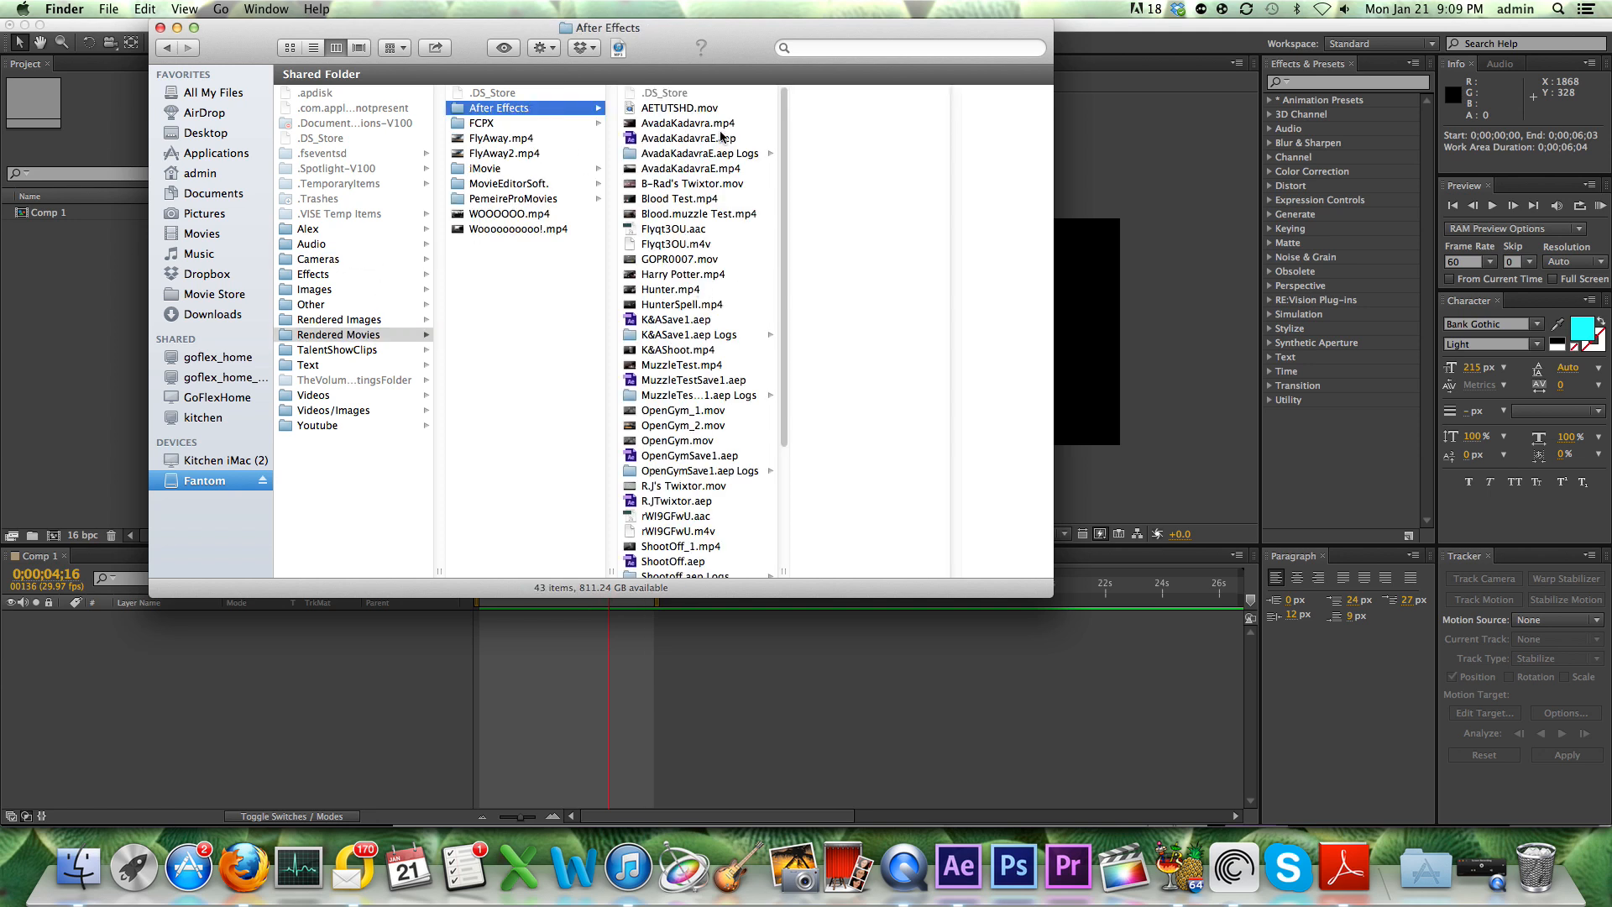
{"action": "left_click", "coordinate": [695, 109]}
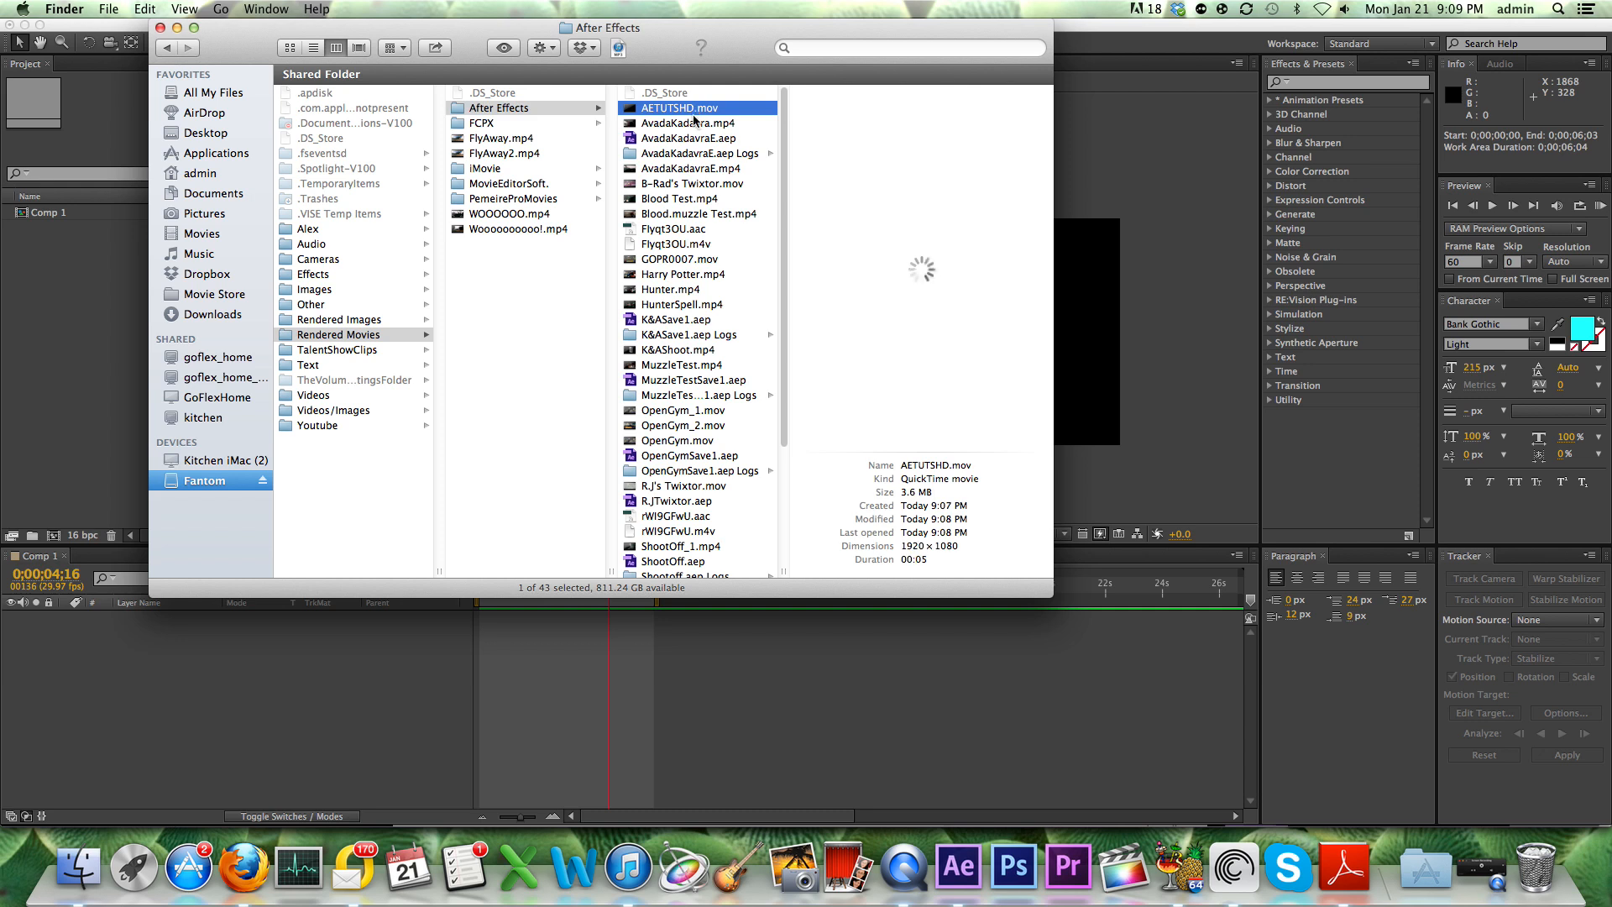
{"action": "mouse_move", "coordinate": [801, 281]}
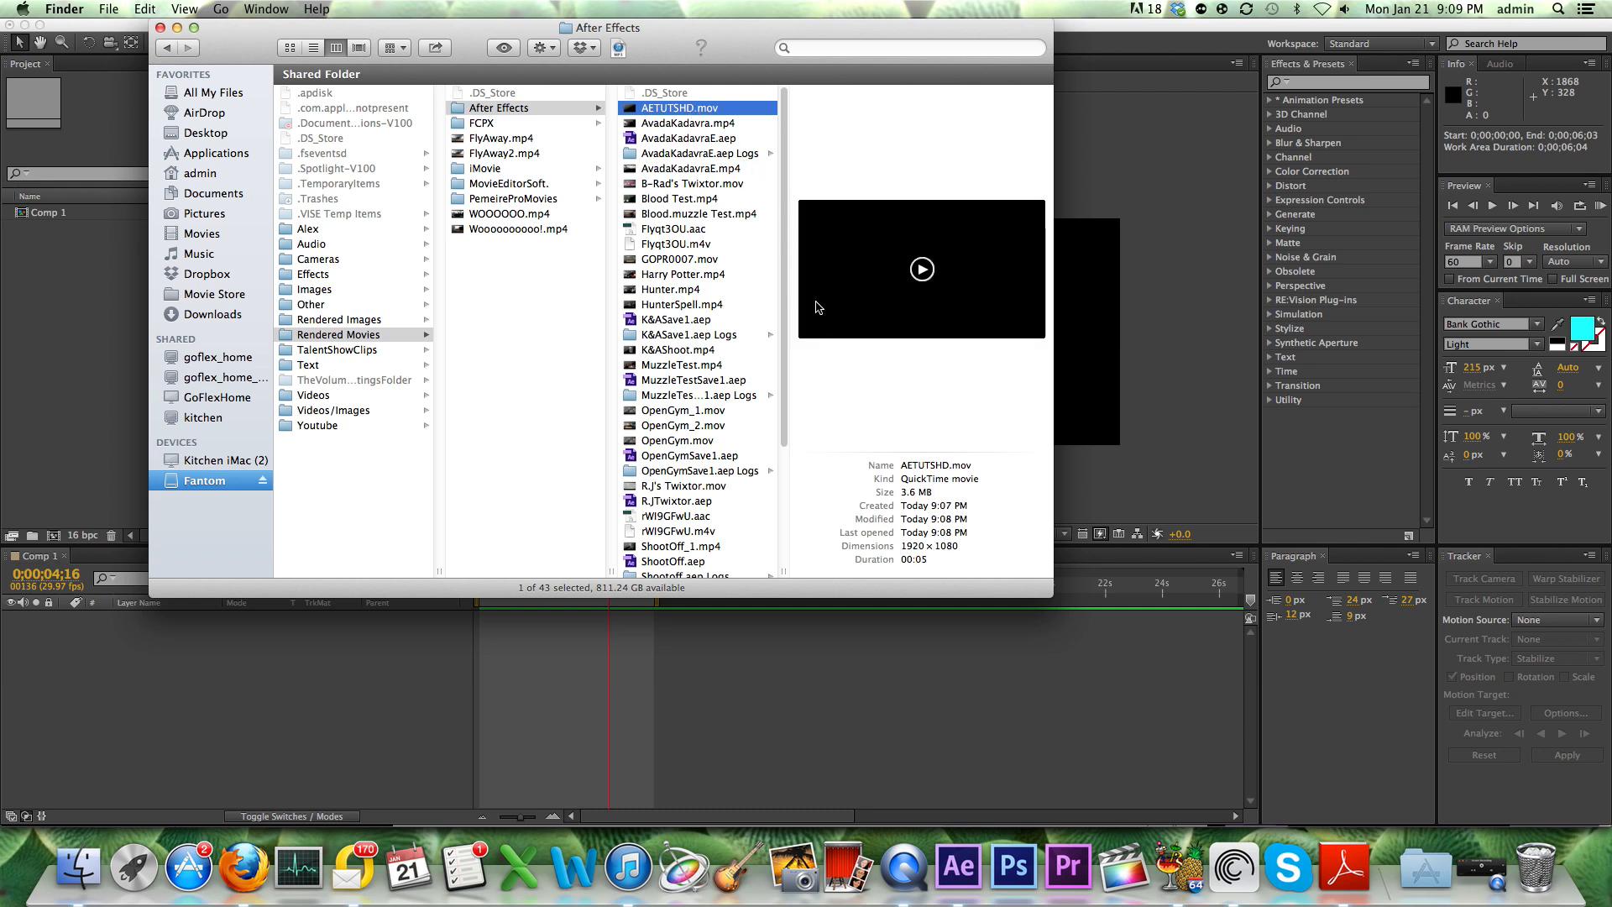
{"action": "key", "text": "space"}
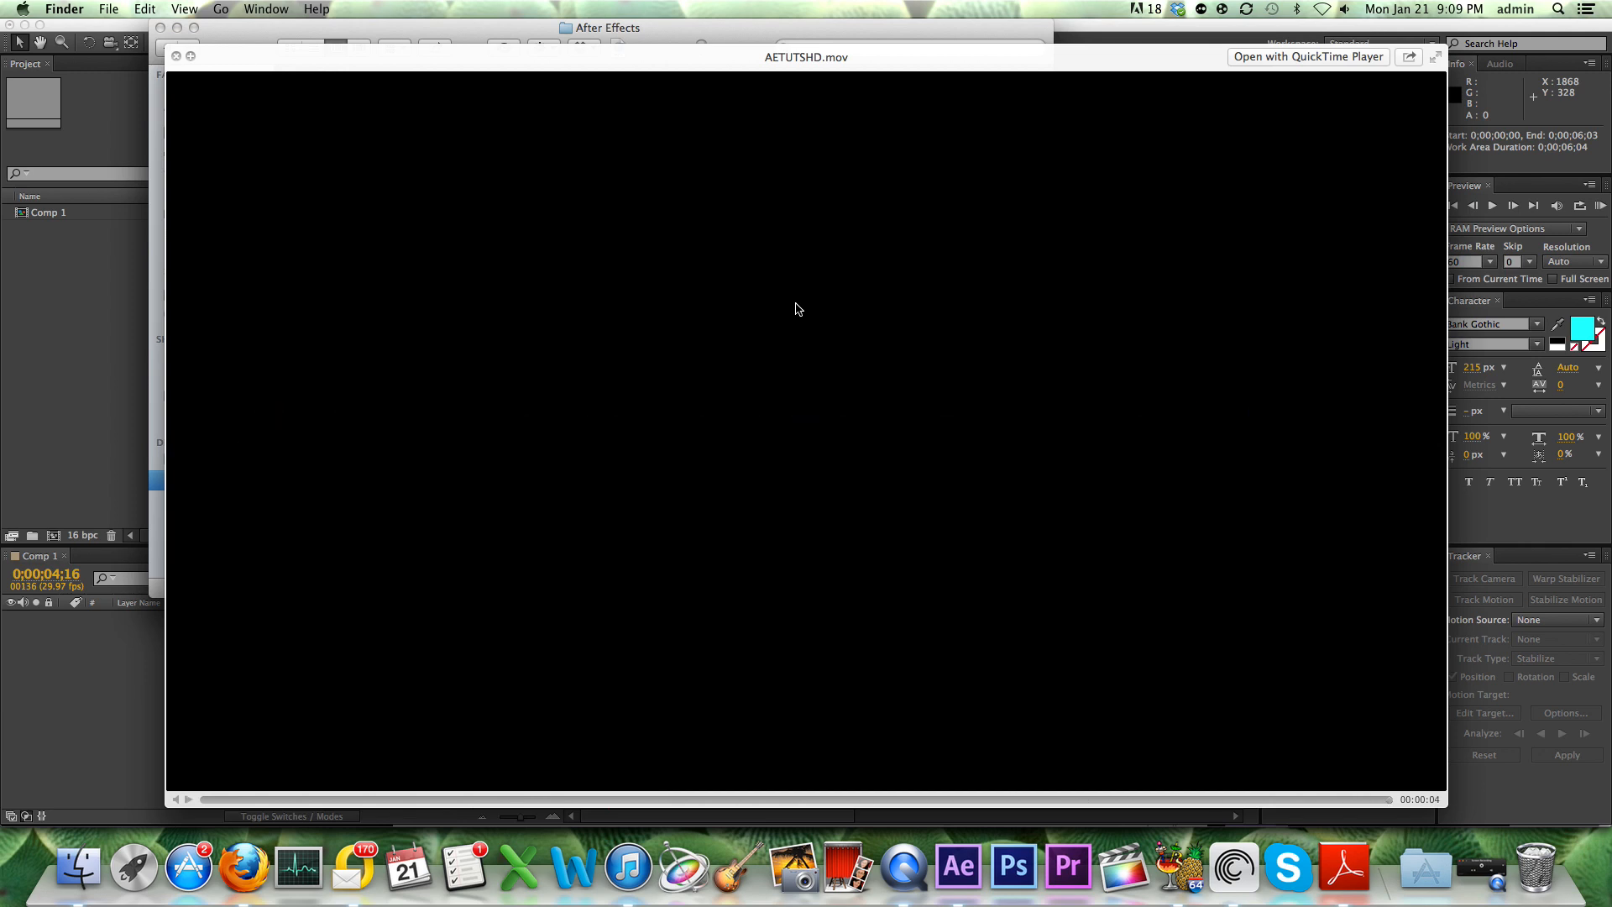
{"action": "key", "text": "space"}
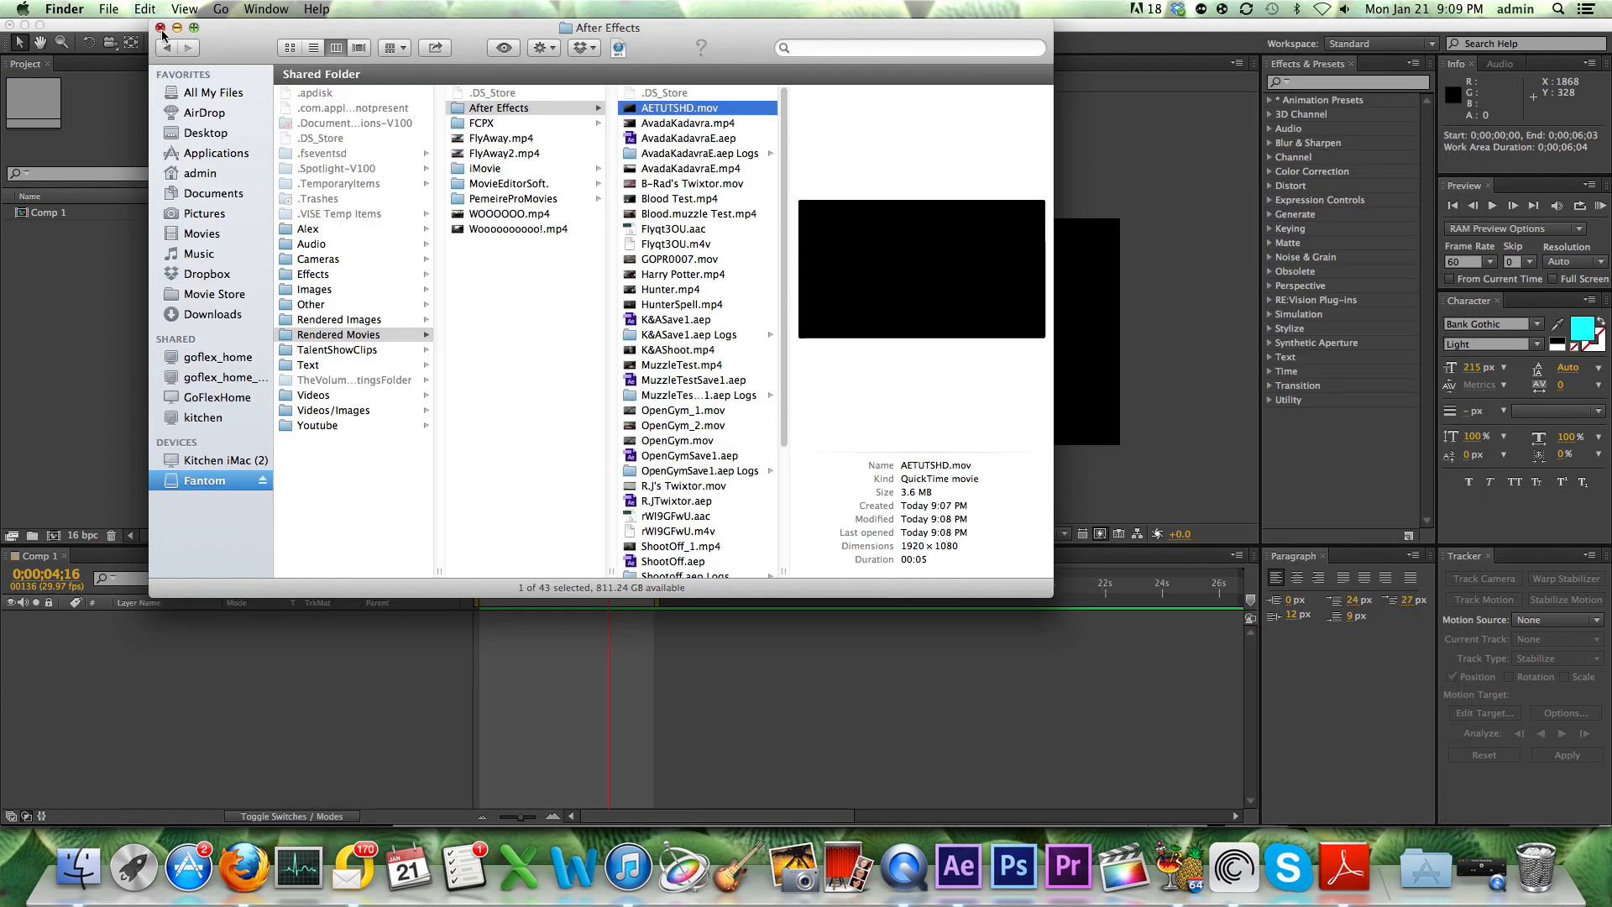
{"action": "key", "text": "super+w"}
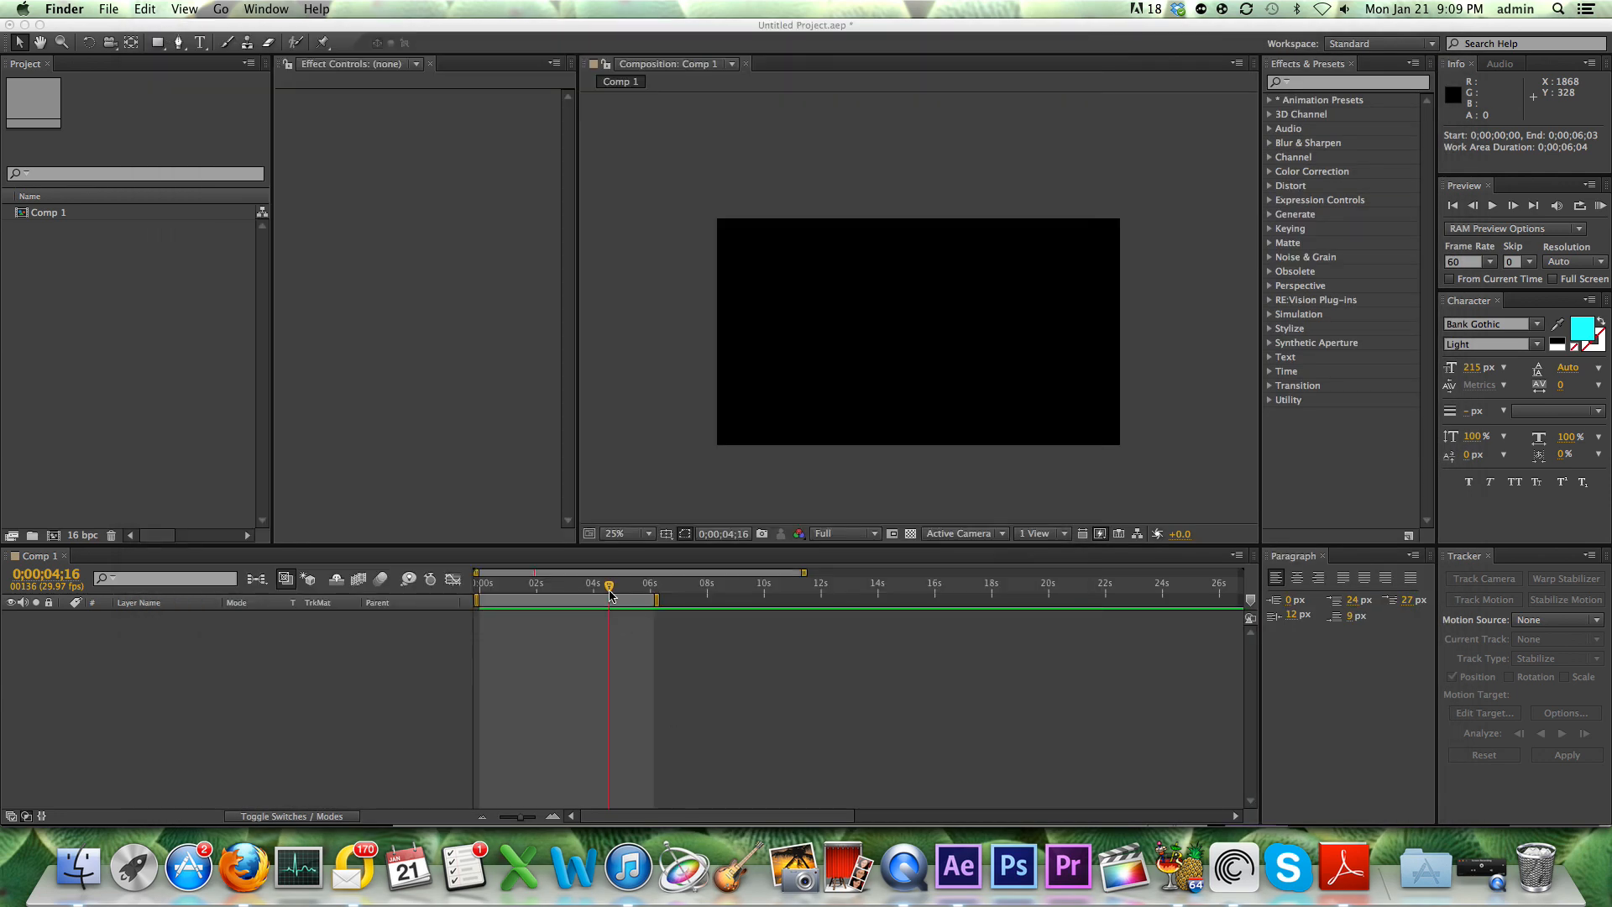
- Extend the end of Comp 1's work area to 0;00;21;22
{"action": "left_click", "coordinate": [492, 592]}
{"action": "left_click_drag", "start_coordinate": [656, 602], "coordinate": [1104, 614]}
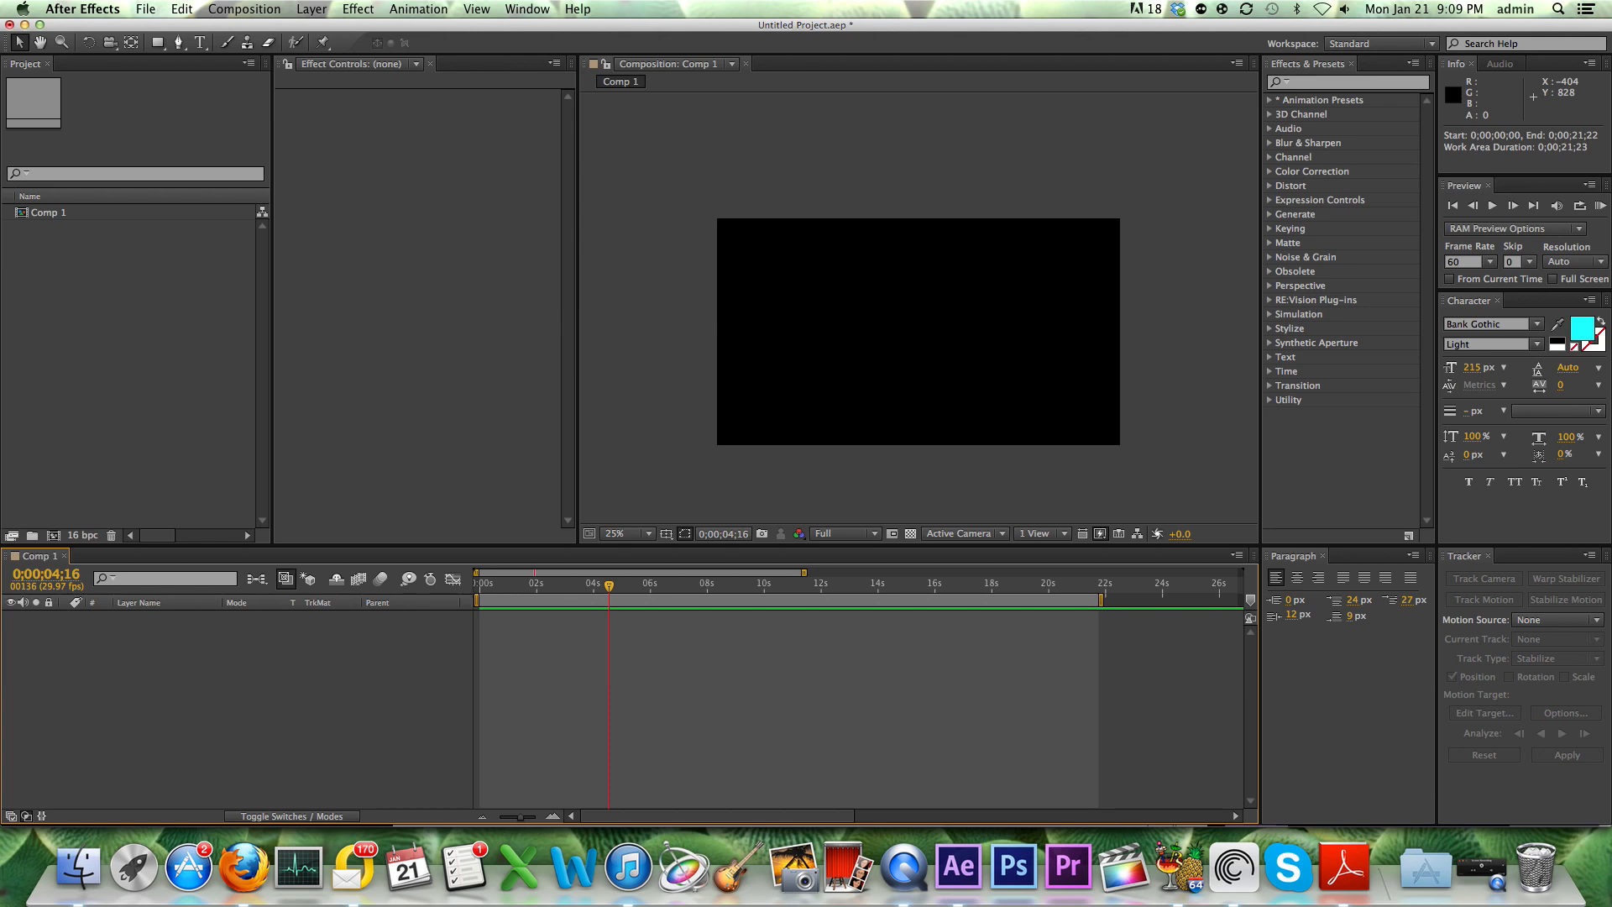
{"action": "left_click", "coordinate": [245, 8]}
{"action": "left_click", "coordinate": [189, 219]}
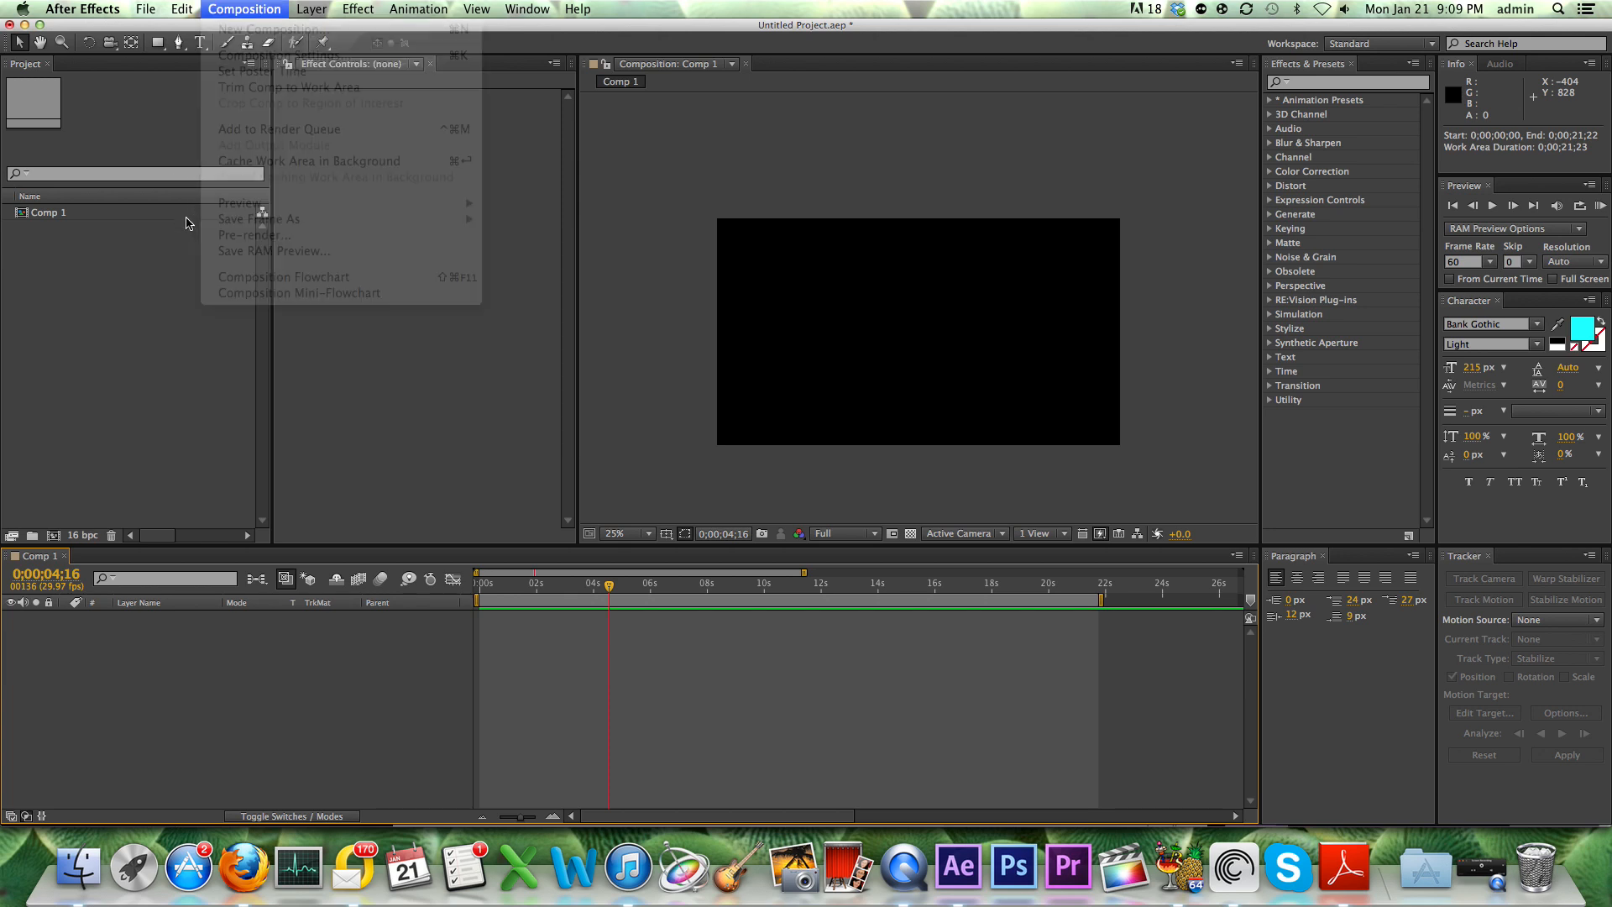
- Create a text layer reading "AETutsHD" with the Text tool and shift it toward the middle of the frame
{"action": "left_click", "coordinate": [311, 8]}
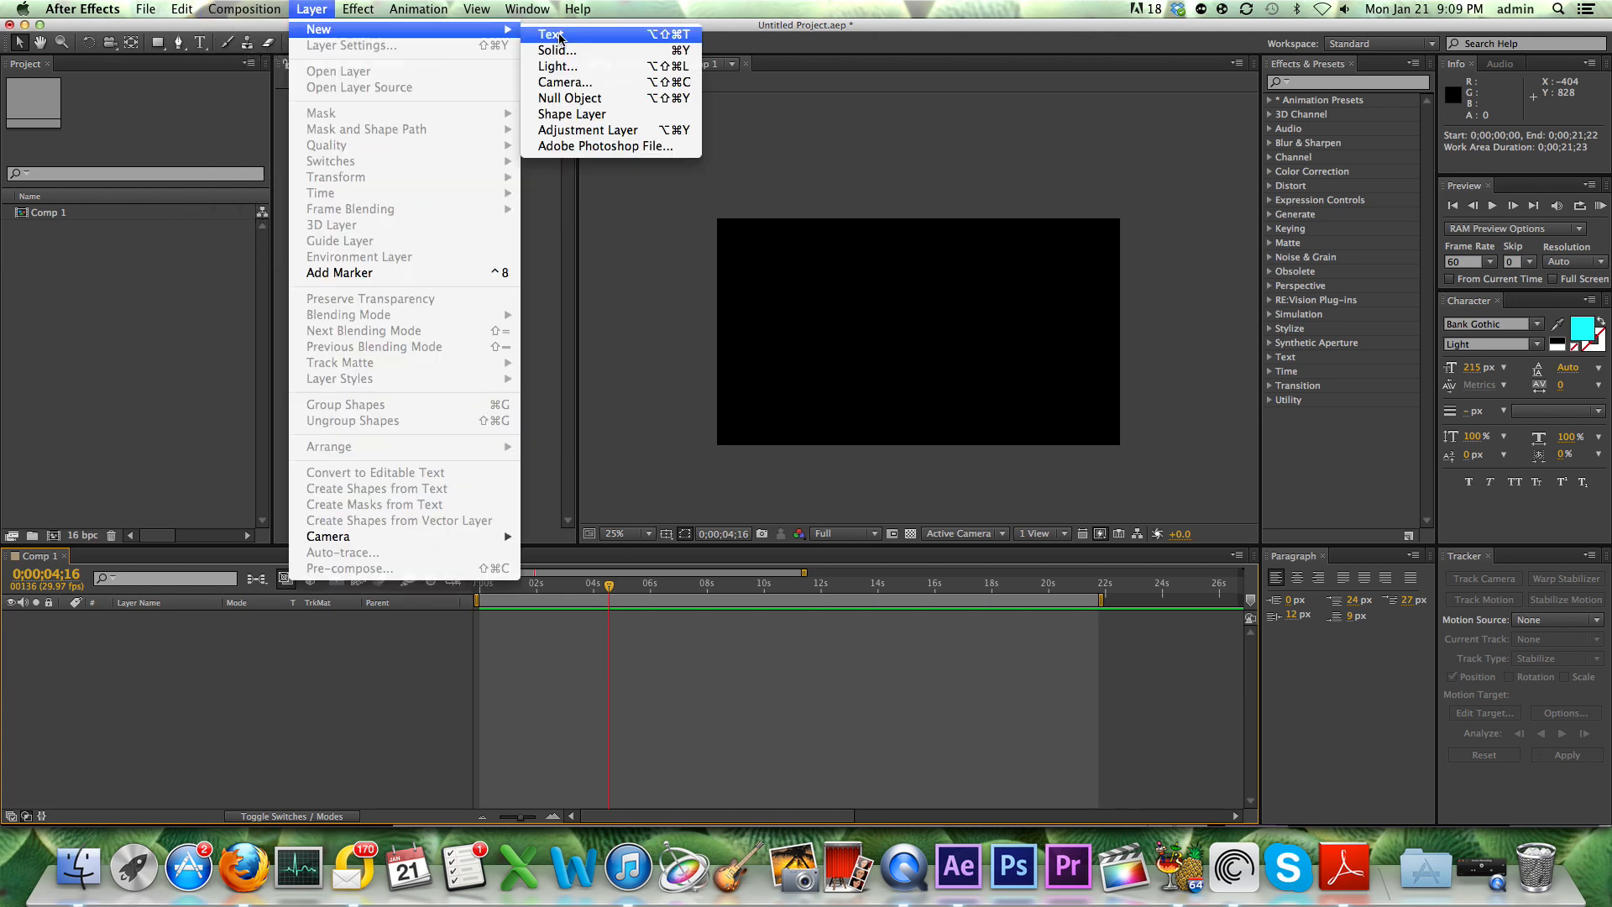
{"action": "left_click", "coordinate": [95, 320]}
{"action": "left_click", "coordinate": [199, 46]}
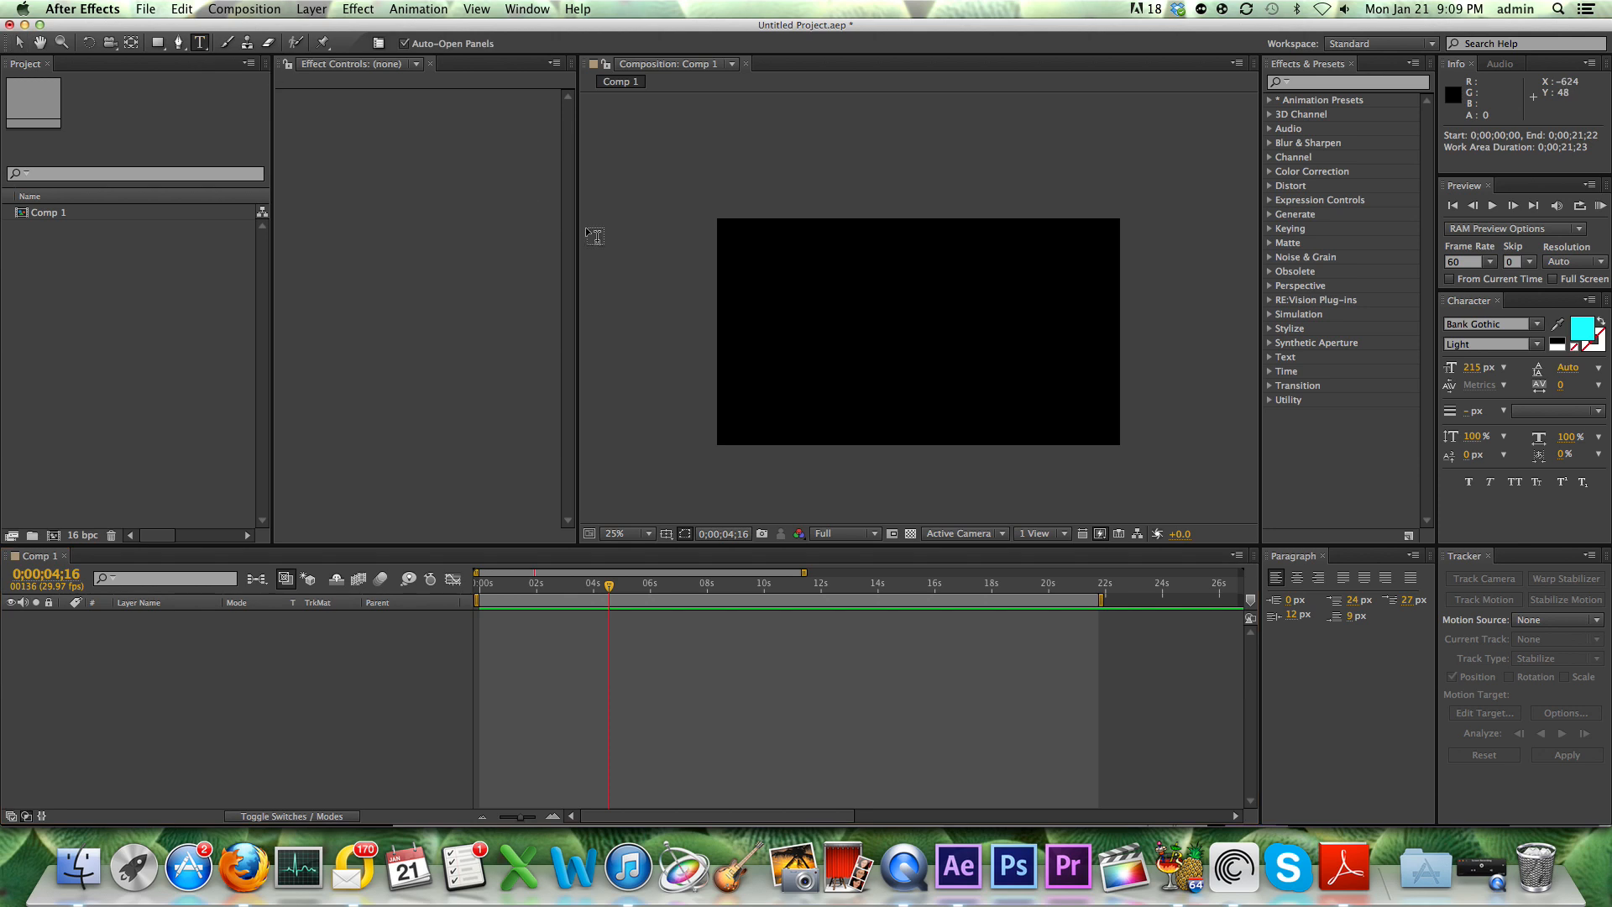
{"action": "left_click", "coordinate": [736, 326]}
{"action": "type", "text": "AETuts"}
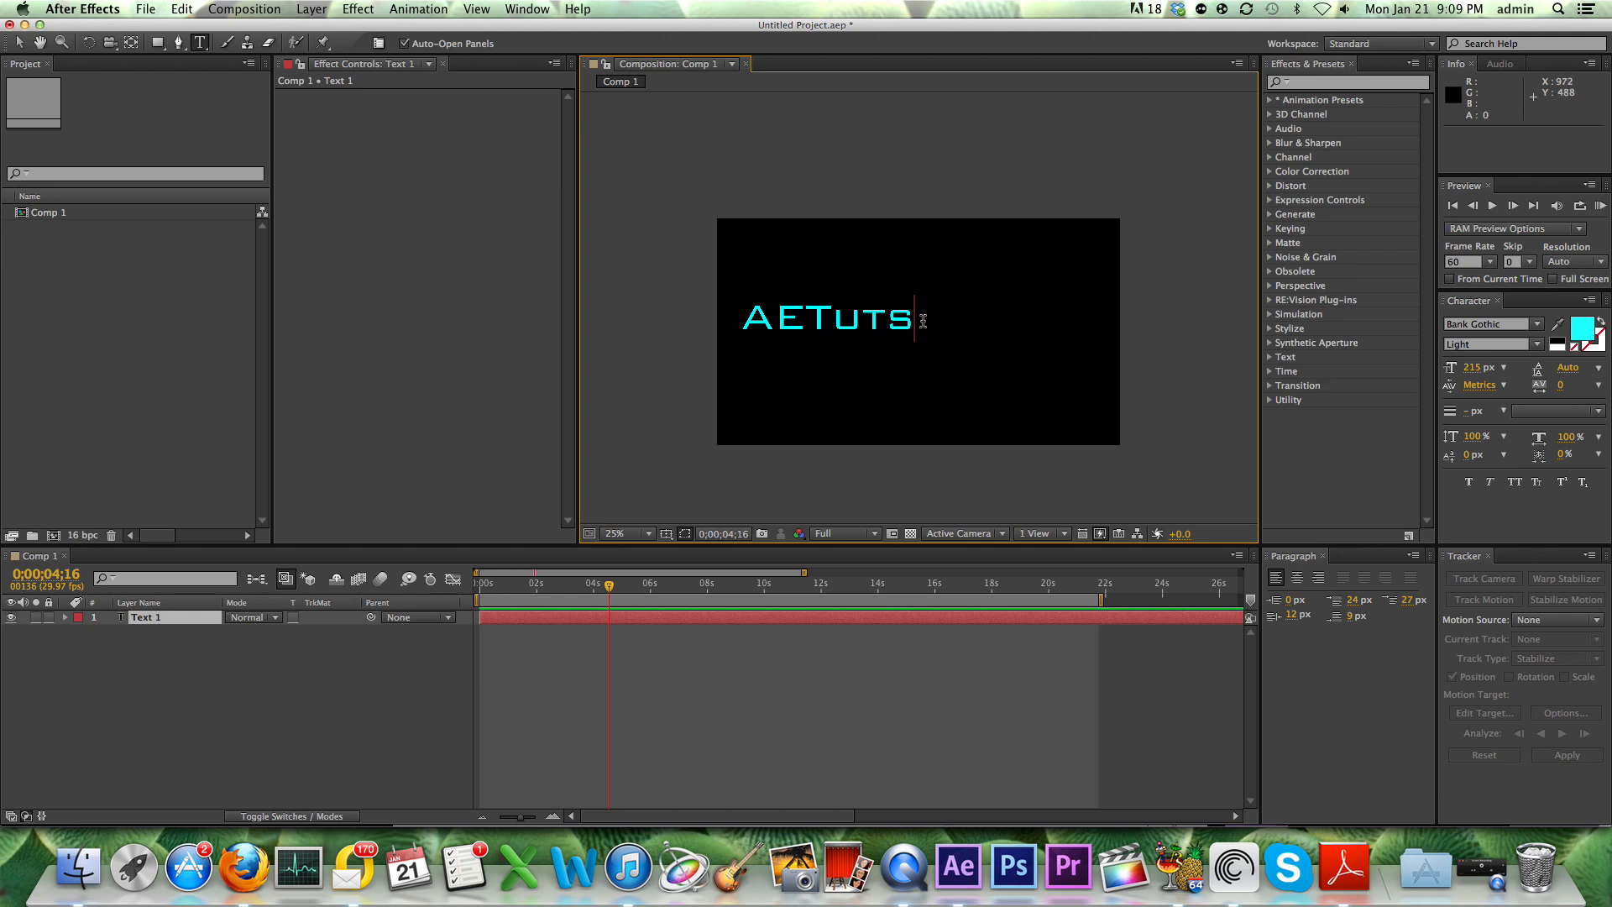
{"action": "type", "text": "HDH"}
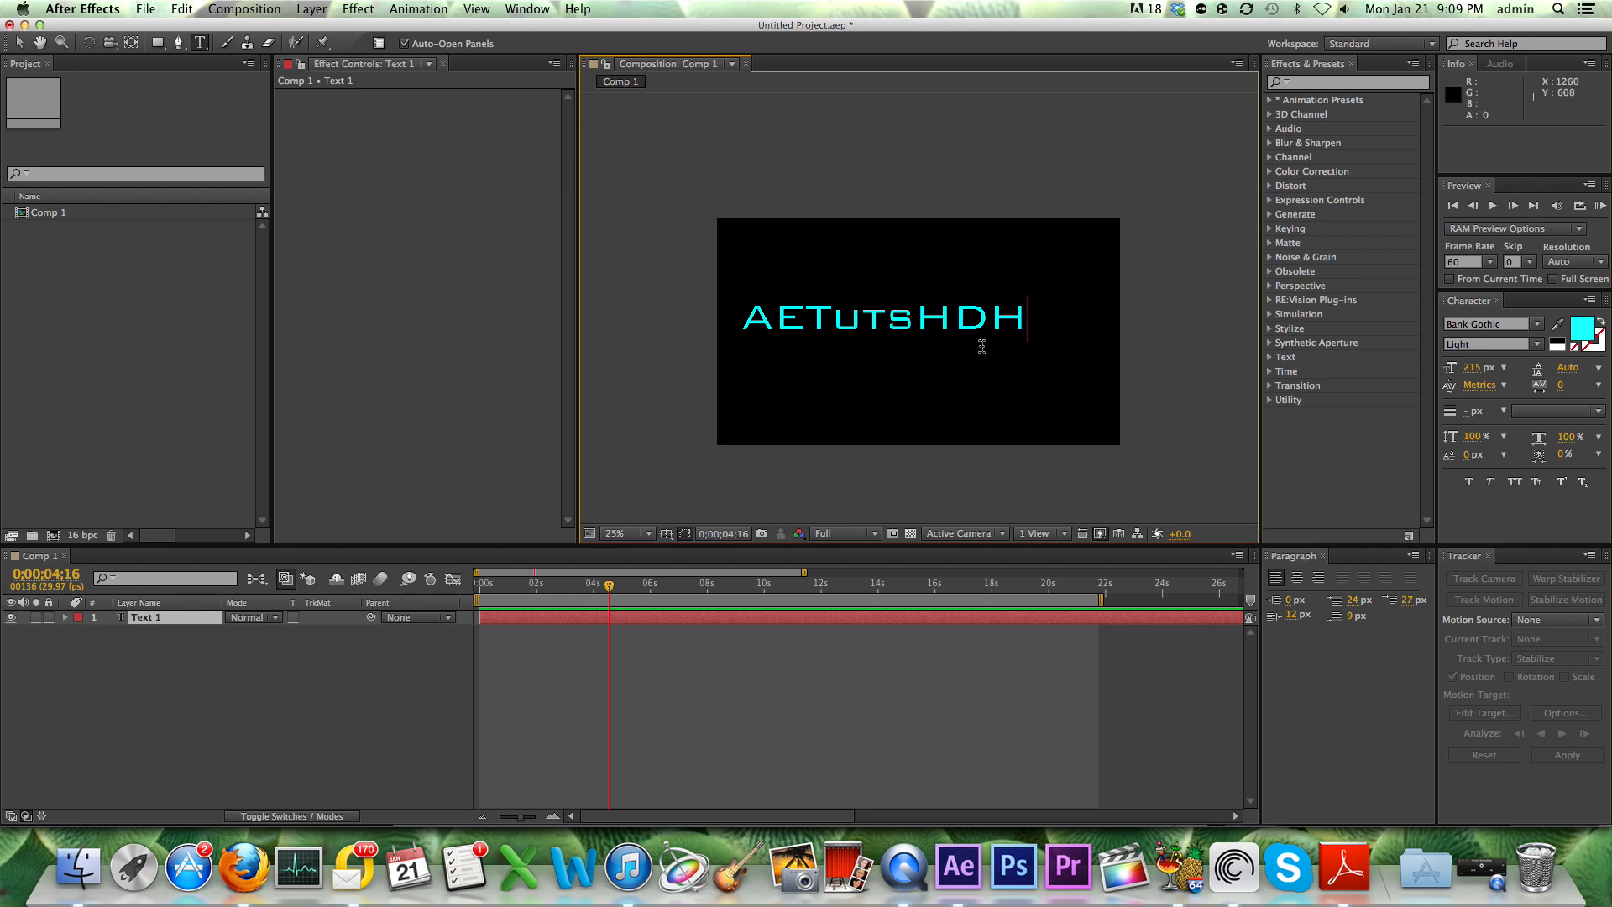
{"action": "key", "text": "BackSpace"}
{"action": "left_click_drag", "start_coordinate": [877, 388], "coordinate": [917, 405]}
- Set the font size of the AETutsHD text to 238 px and recentre the text in the frame
{"action": "left_click_drag", "start_coordinate": [1031, 340], "coordinate": [791, 340]}
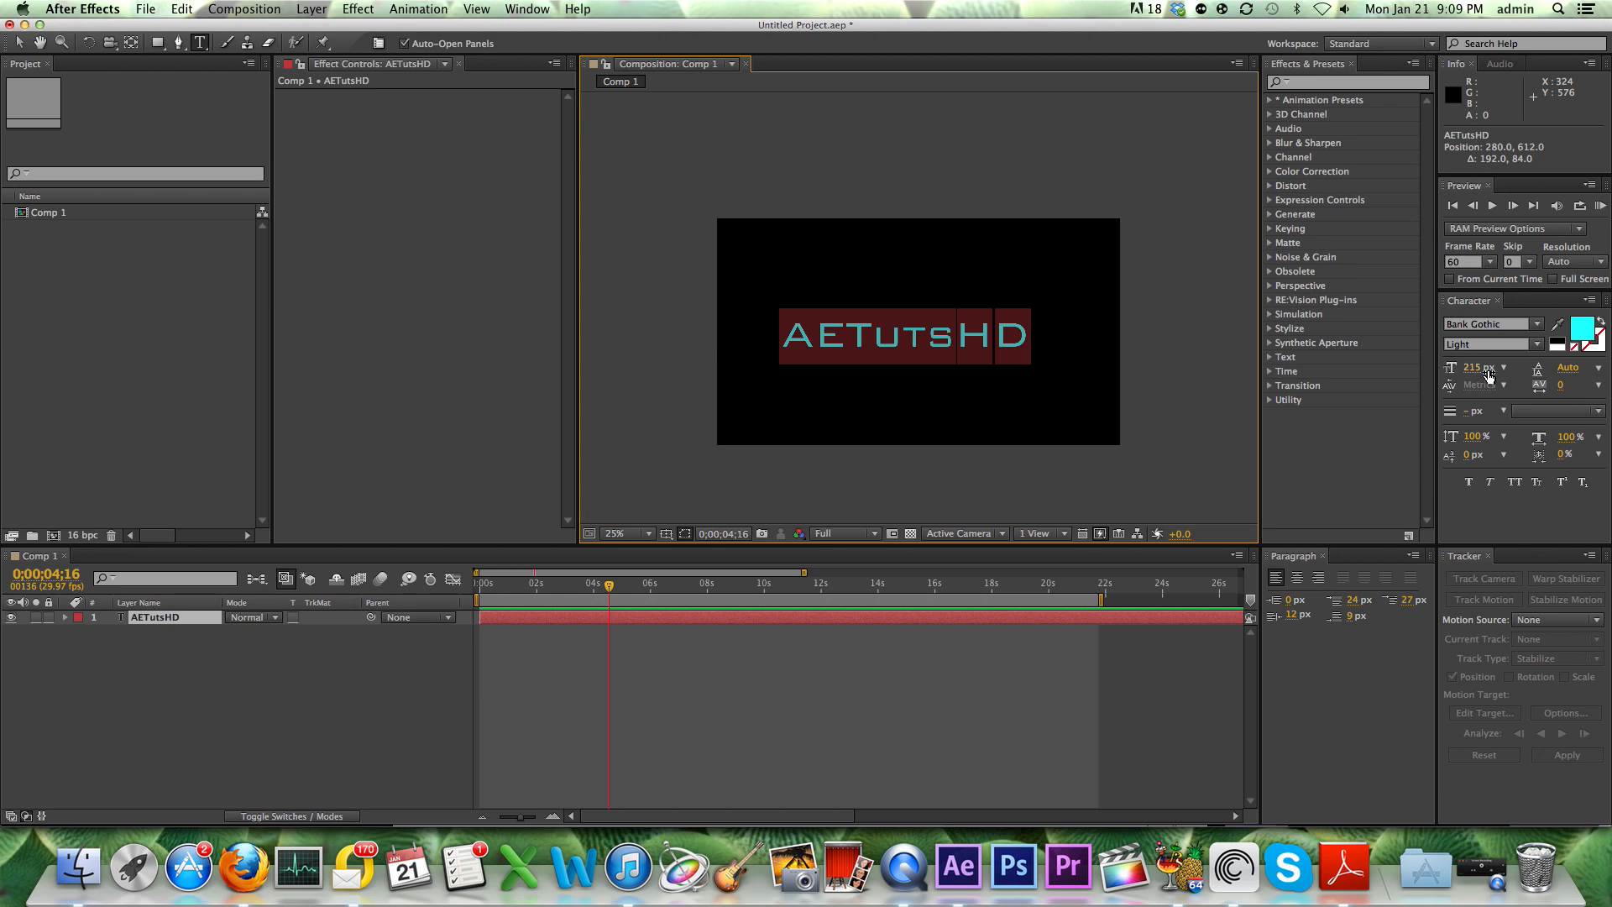
{"action": "left_click_drag", "start_coordinate": [1492, 372], "coordinate": [1512, 372]}
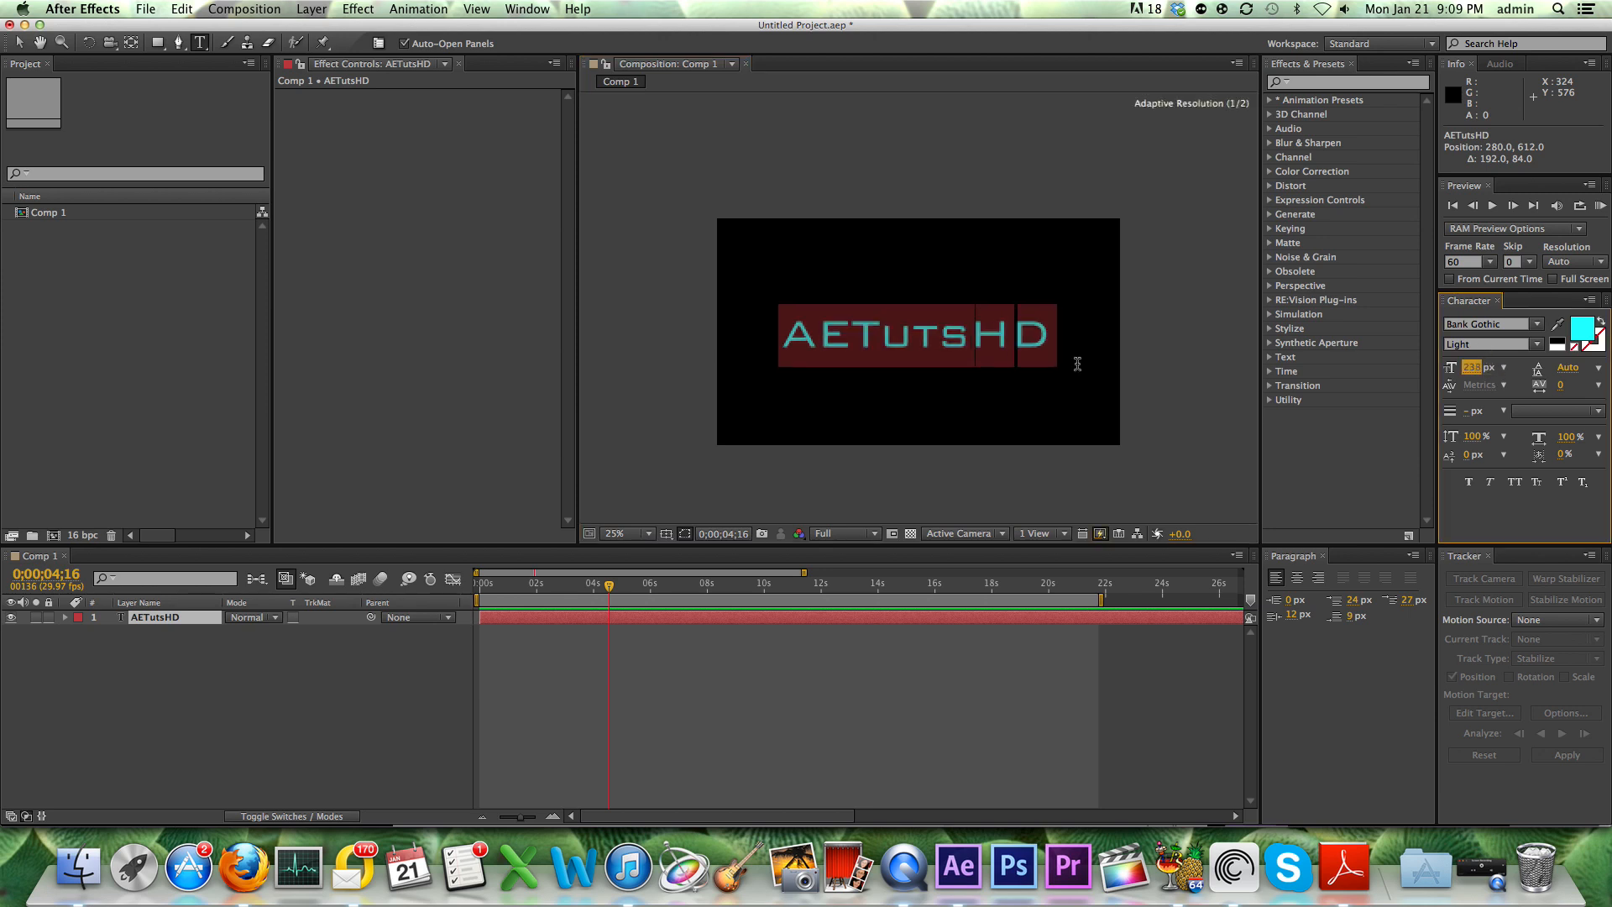
{"action": "left_click_drag", "start_coordinate": [1010, 390], "coordinate": [994, 397]}
{"action": "left_click", "coordinate": [174, 813]}
{"action": "left_click", "coordinate": [232, 722]}
{"action": "left_click", "coordinate": [157, 42]}
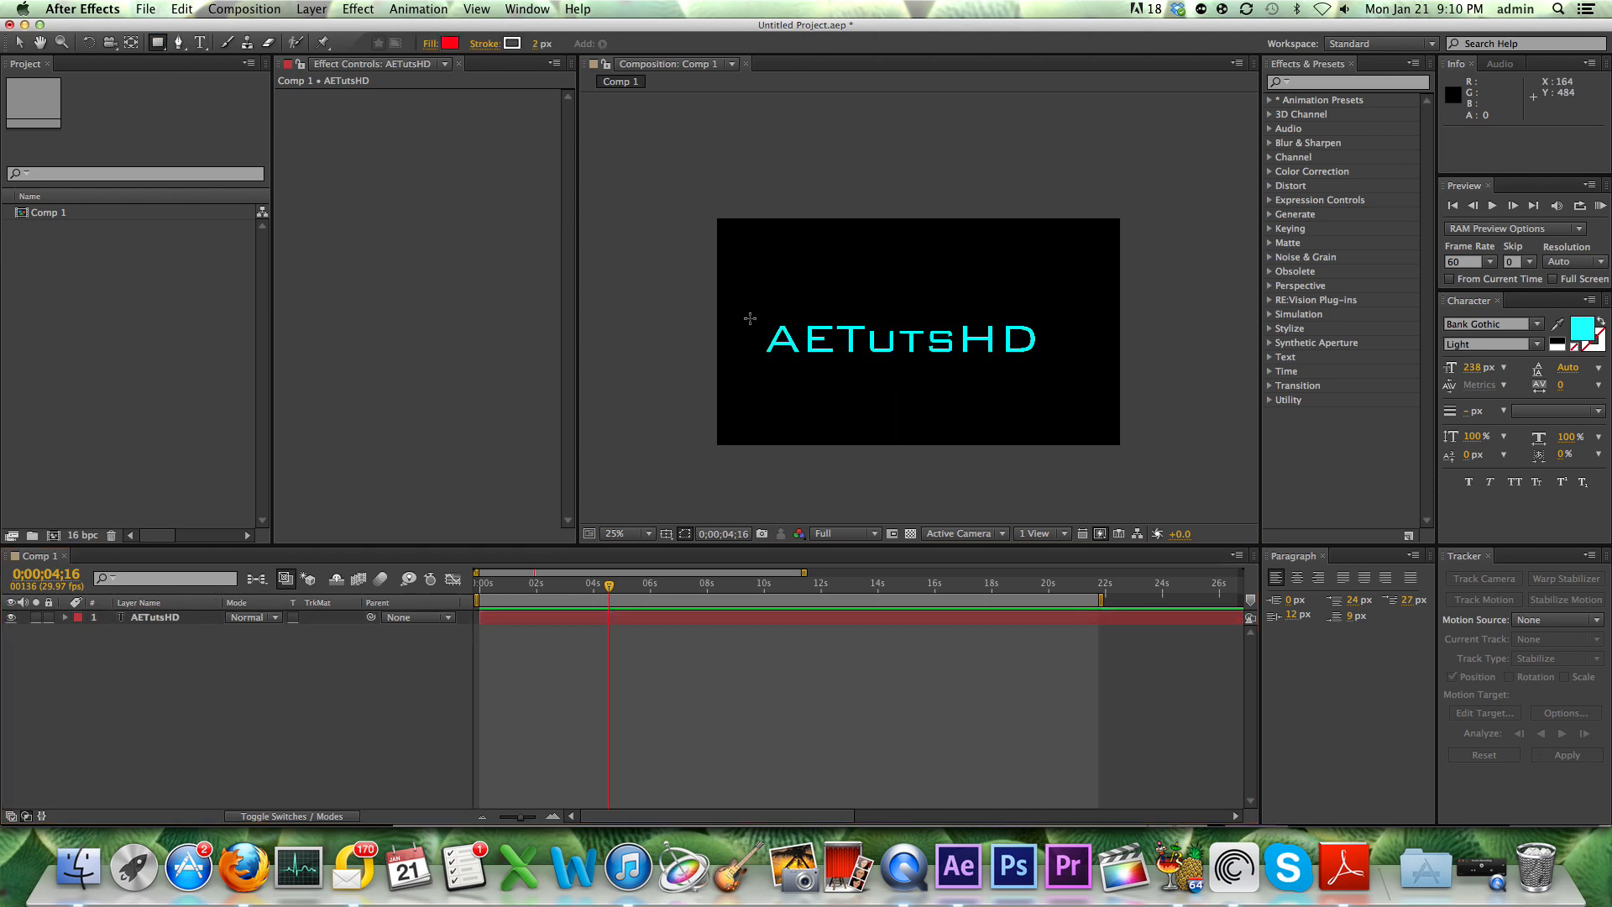
{"action": "left_click_drag", "start_coordinate": [745, 303], "coordinate": [789, 297]}
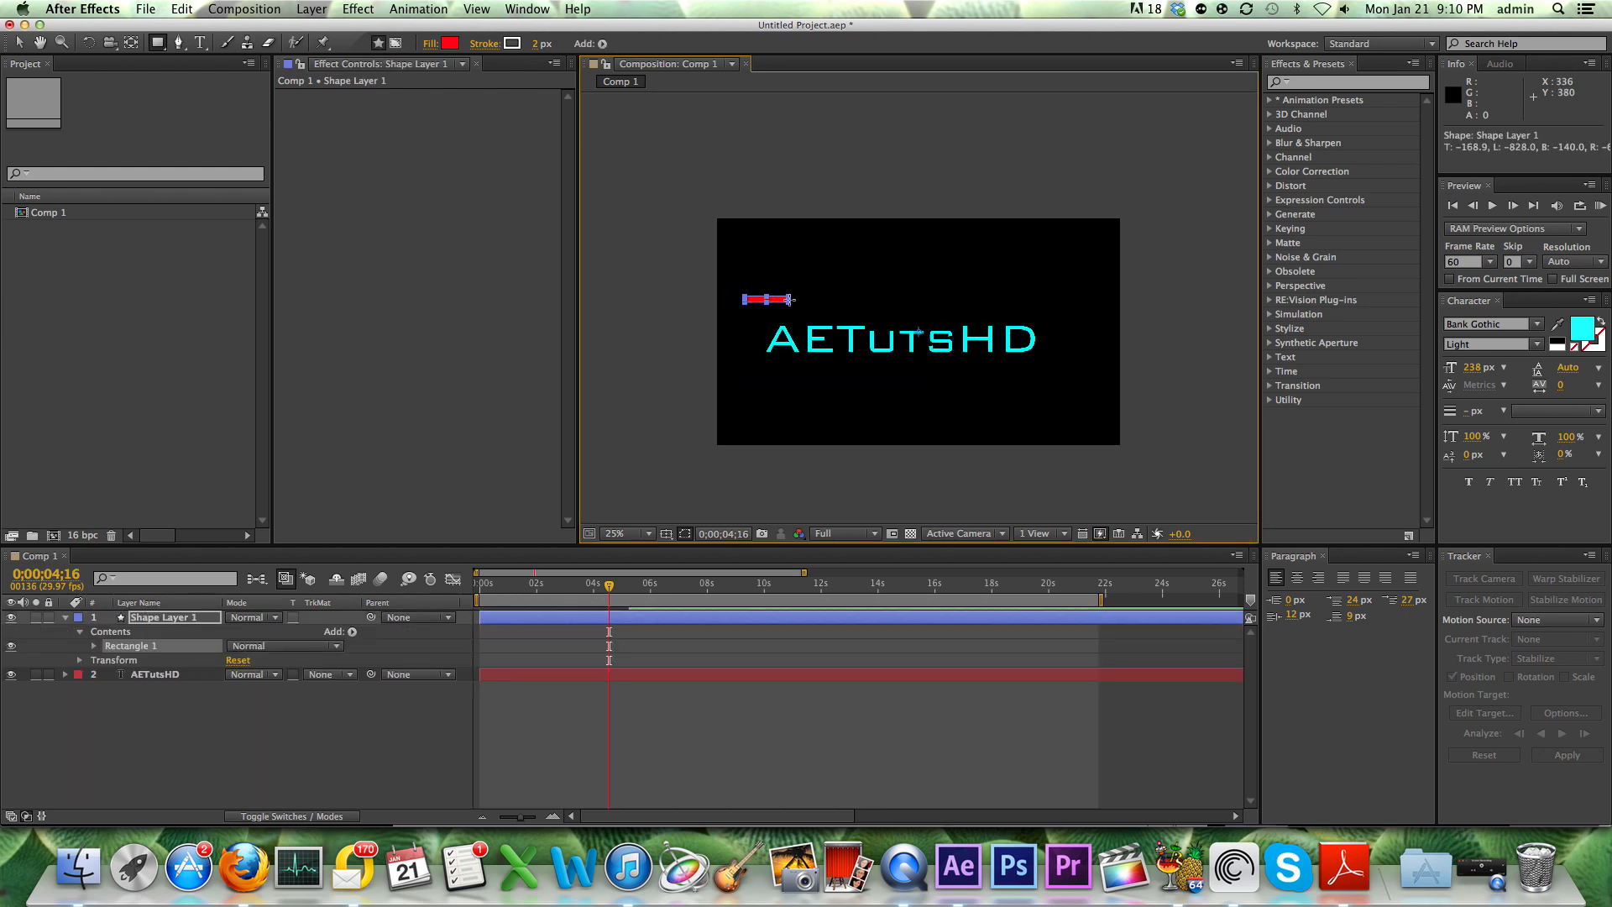
{"action": "key", "text": "super+z"}
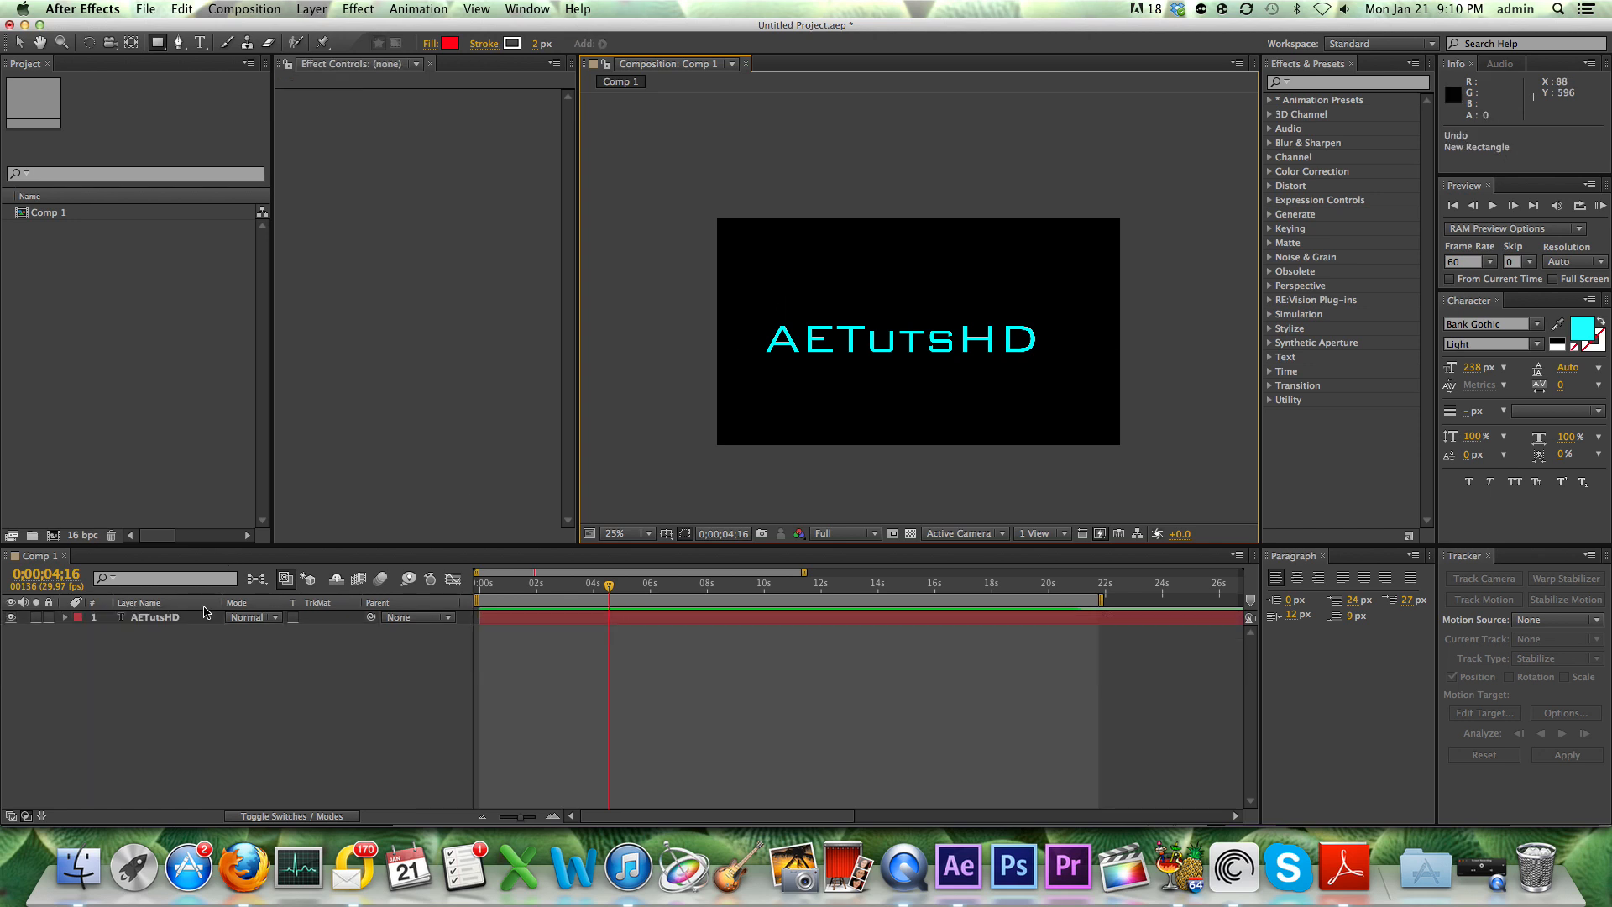
- Draw a rectangular mask around the text on the AETutsHD layer and move the mask off the frame's left side
{"action": "left_click", "coordinate": [178, 619]}
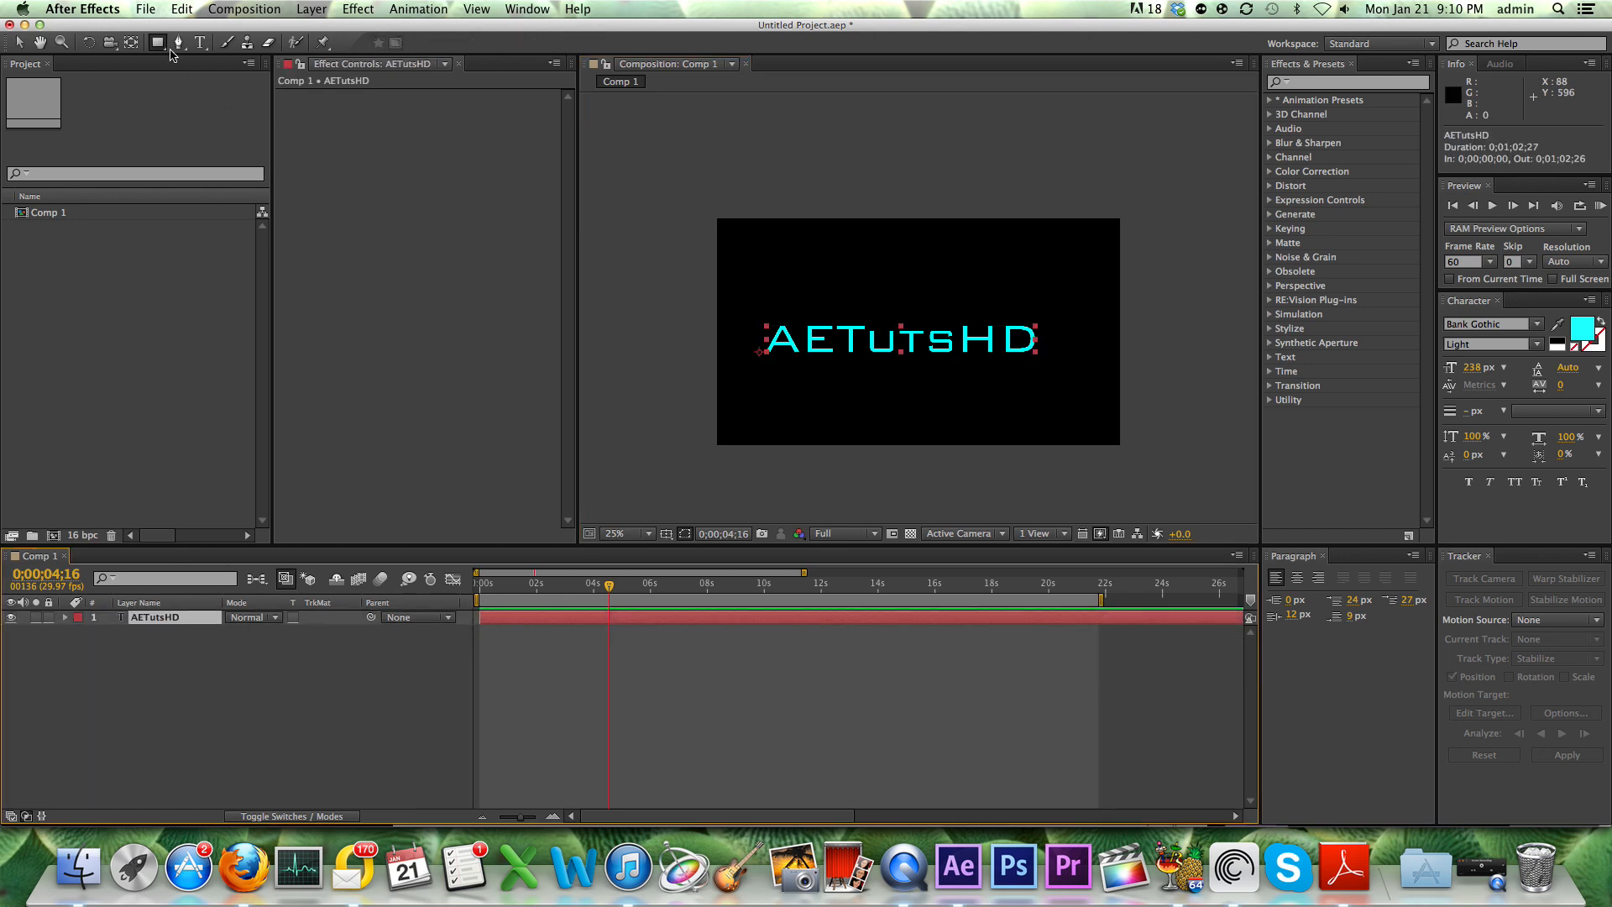
{"action": "left_click_drag", "start_coordinate": [745, 315], "coordinate": [929, 376]}
{"action": "mouse_move", "coordinate": [1030, 368]}
{"action": "left_mouse_down"}
{"action": "mouse_move", "coordinate": [1078, 375]}
{"action": "mouse_move", "coordinate": [1056, 366]}
{"action": "left_mouse_up"}
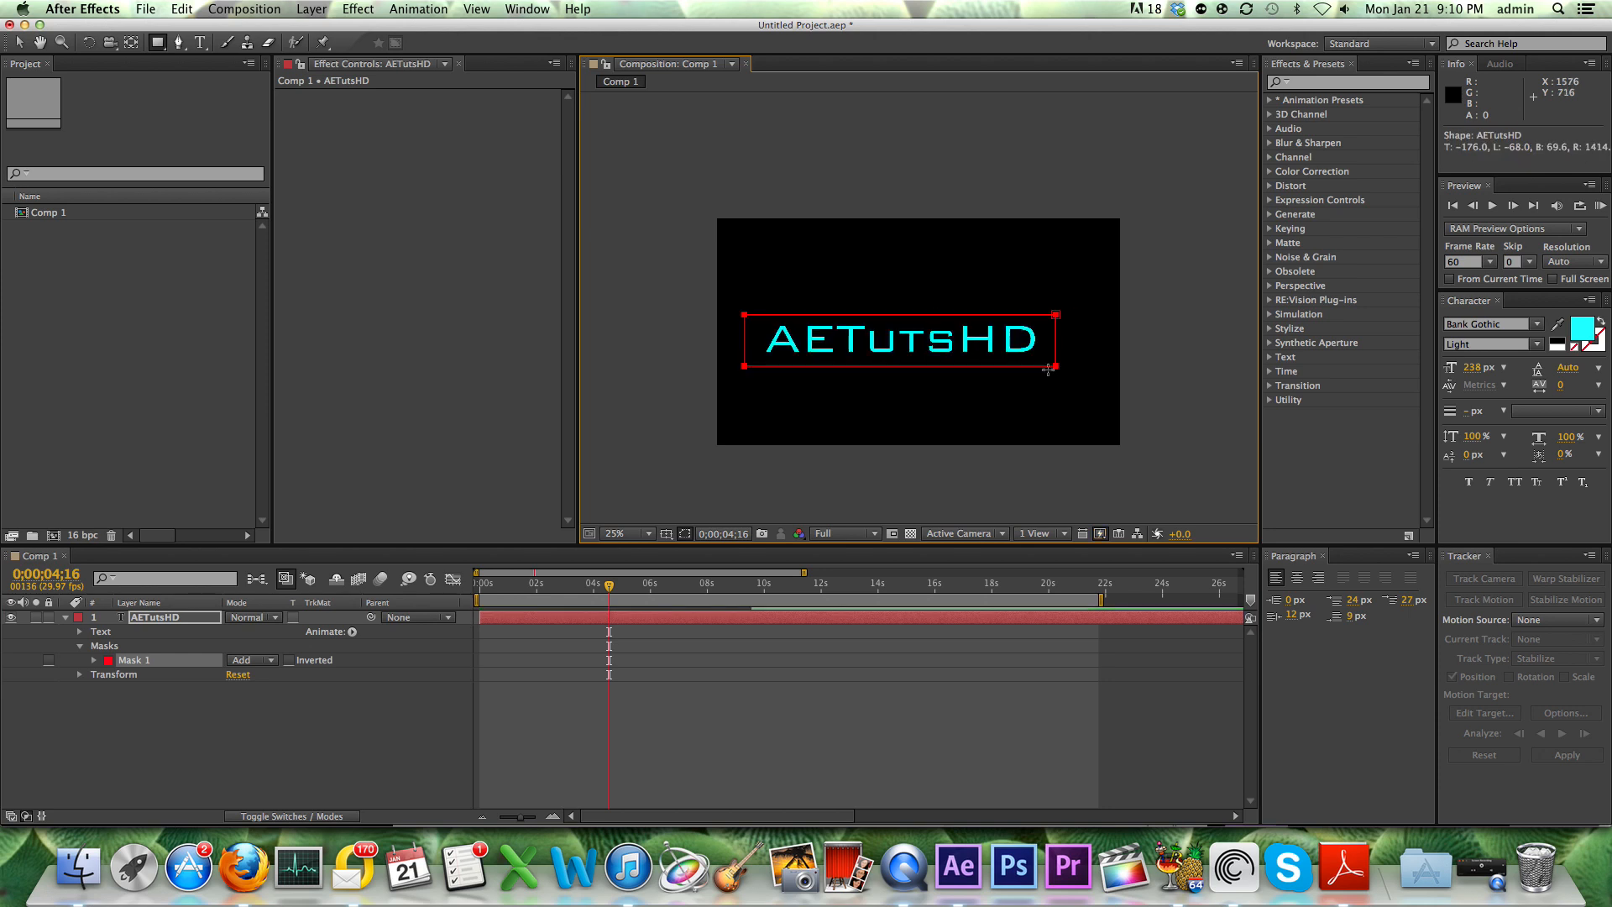
{"action": "left_click", "coordinate": [18, 43]}
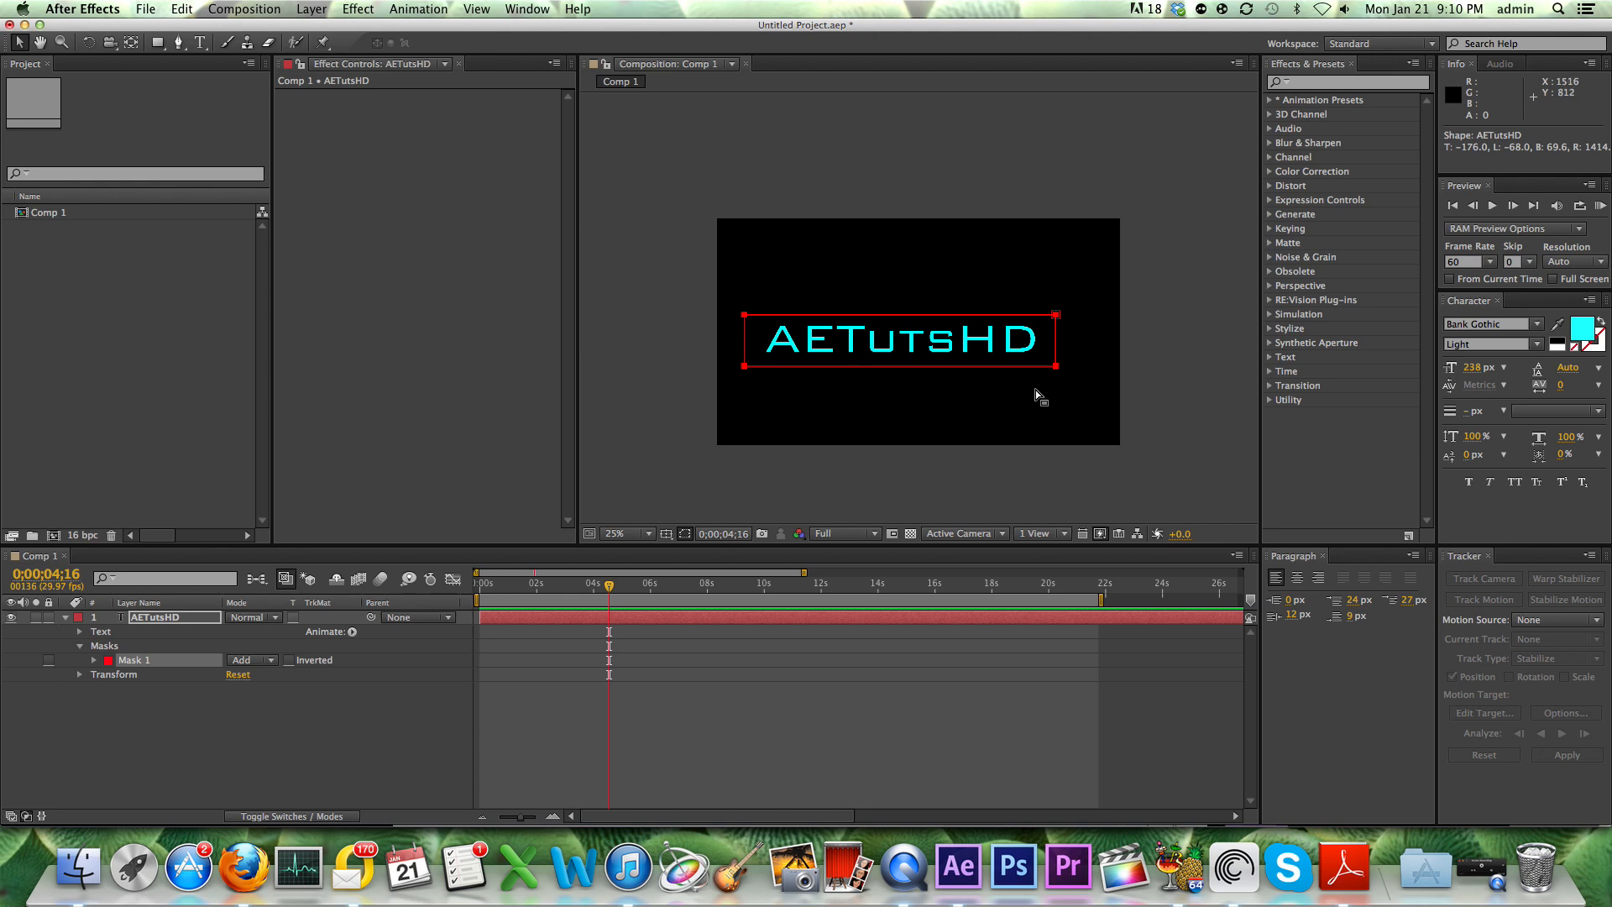
{"action": "left_click_drag", "start_coordinate": [1041, 368], "coordinate": [690, 364]}
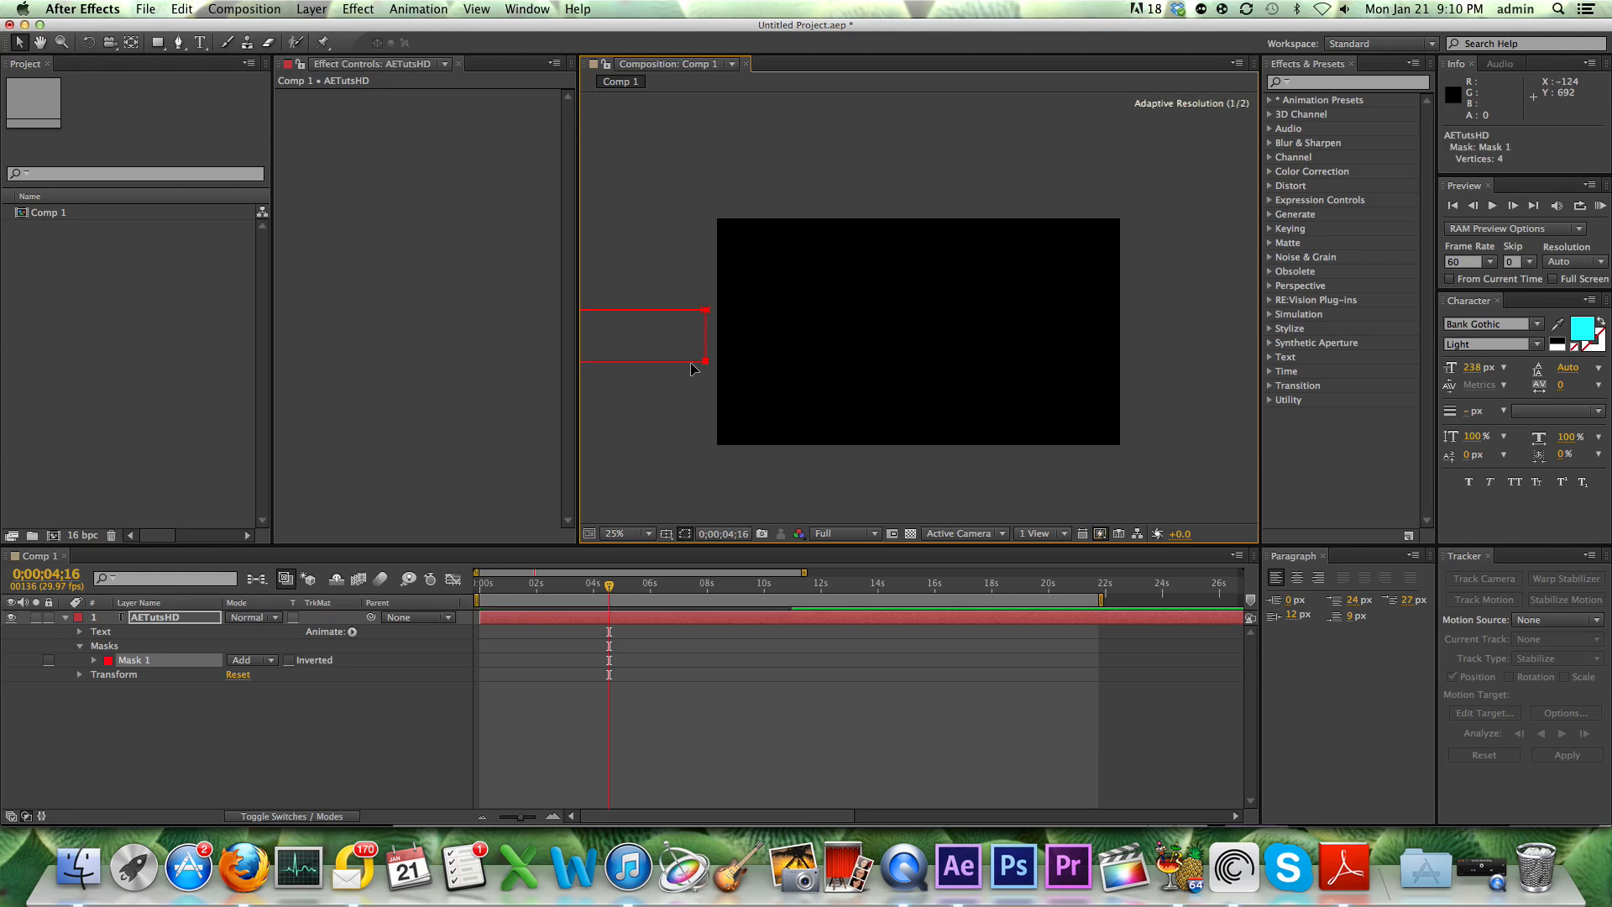
- Expand Mask 1's properties and turn on Mask Path keyframing at 0;00;00;00 instead of 0;00;04;16
{"action": "left_click", "coordinate": [94, 660]}
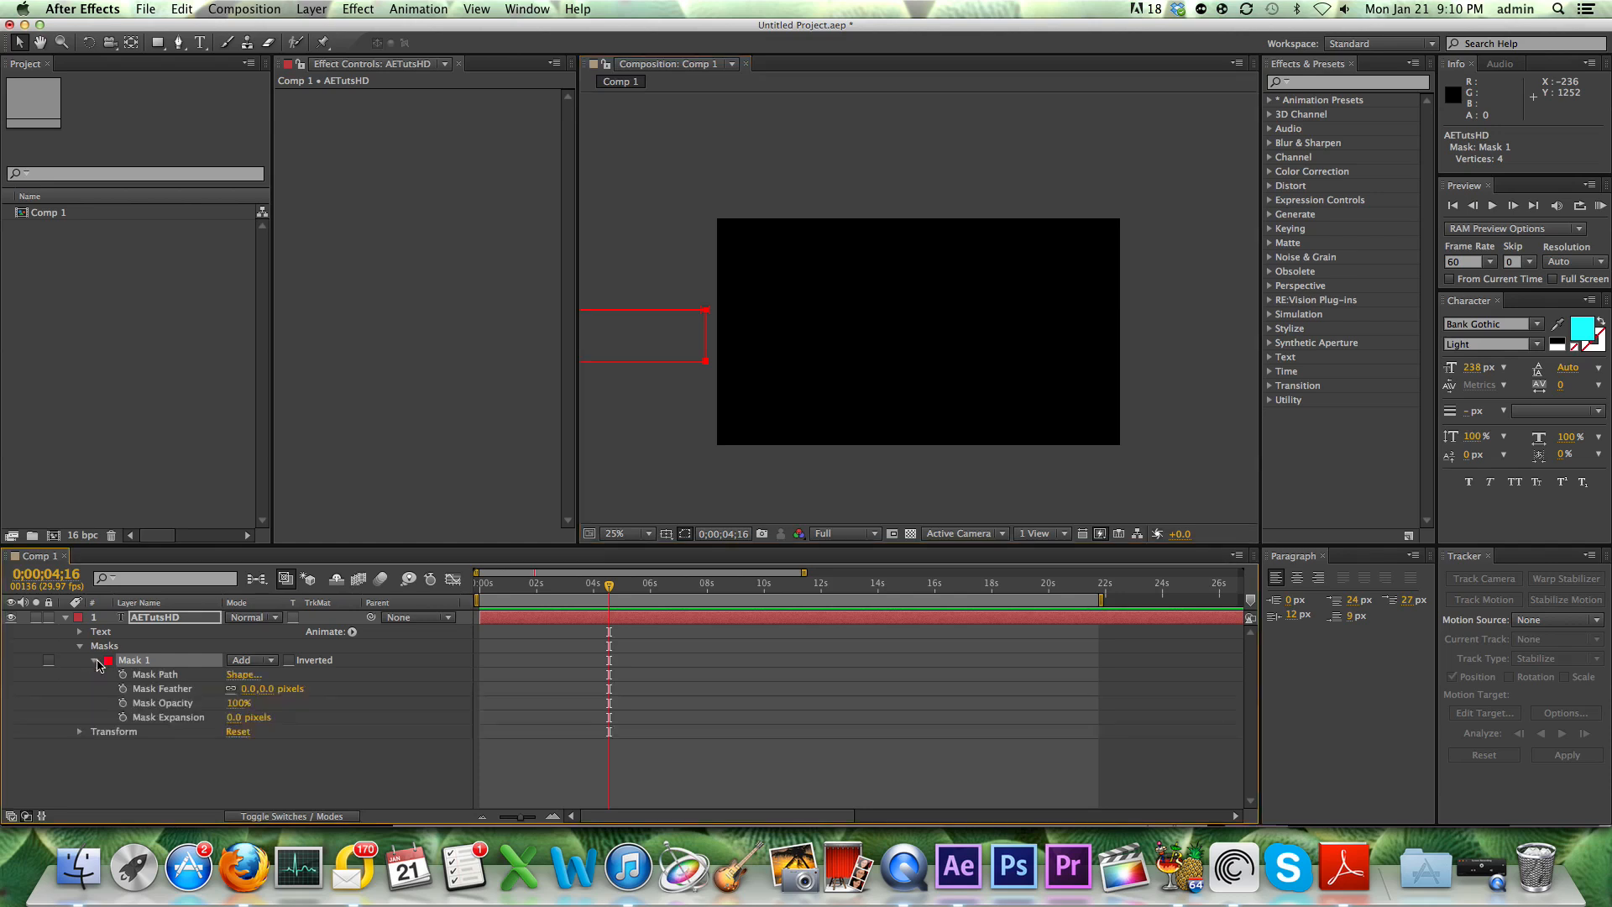
{"action": "left_click", "coordinate": [123, 675]}
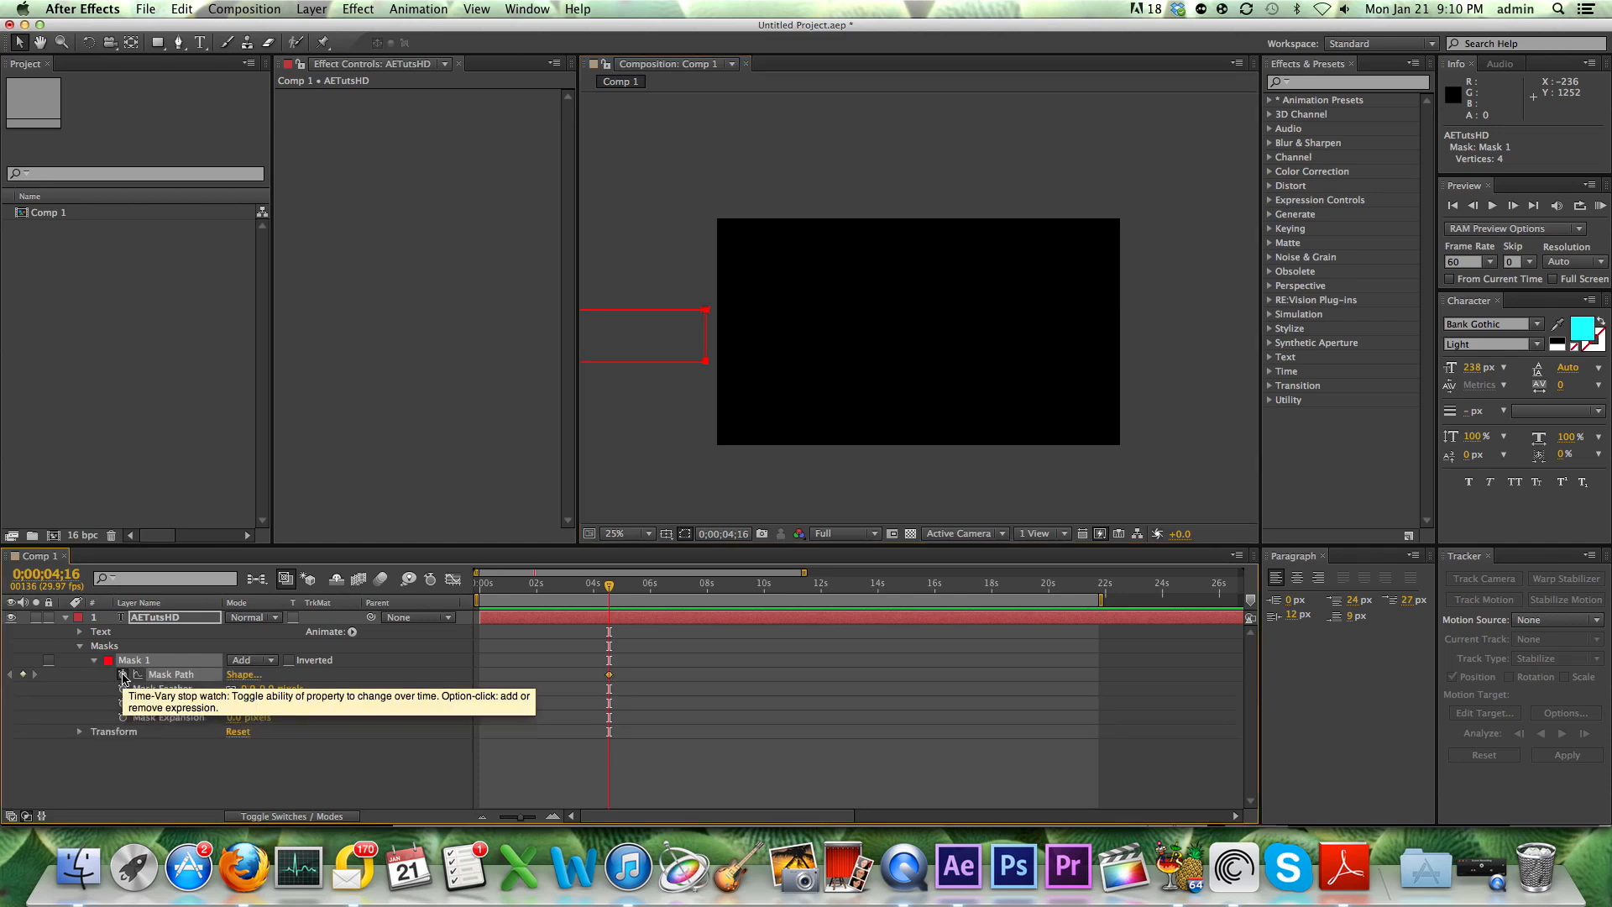
{"action": "left_click", "coordinate": [601, 678]}
{"action": "left_click_drag", "start_coordinate": [609, 585], "coordinate": [466, 602]}
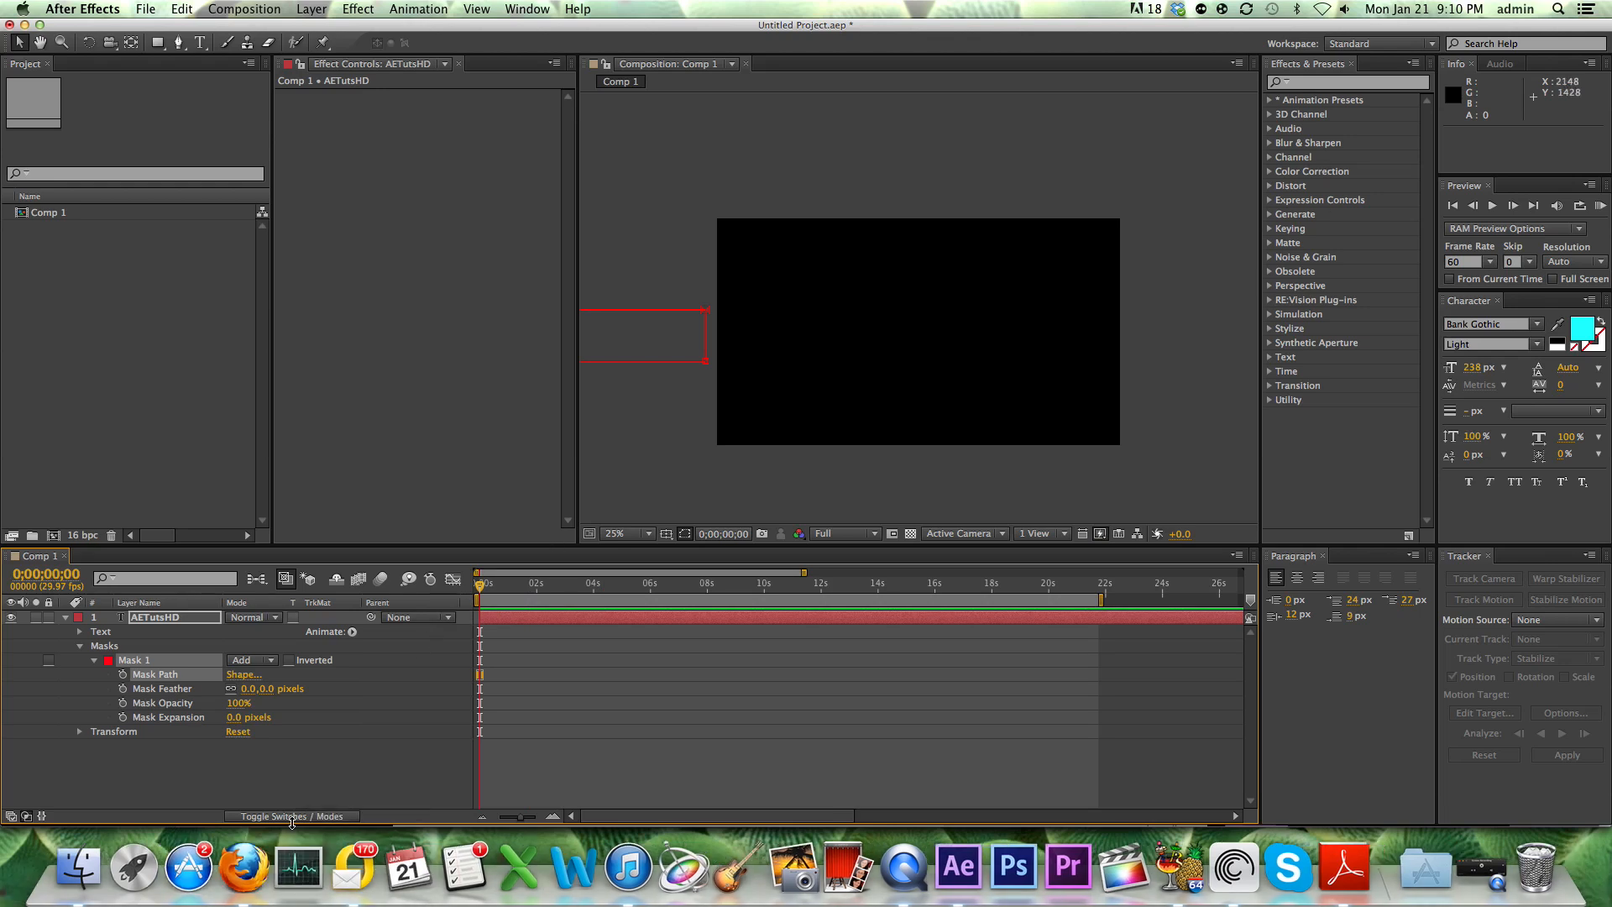
{"action": "left_click", "coordinate": [124, 674]}
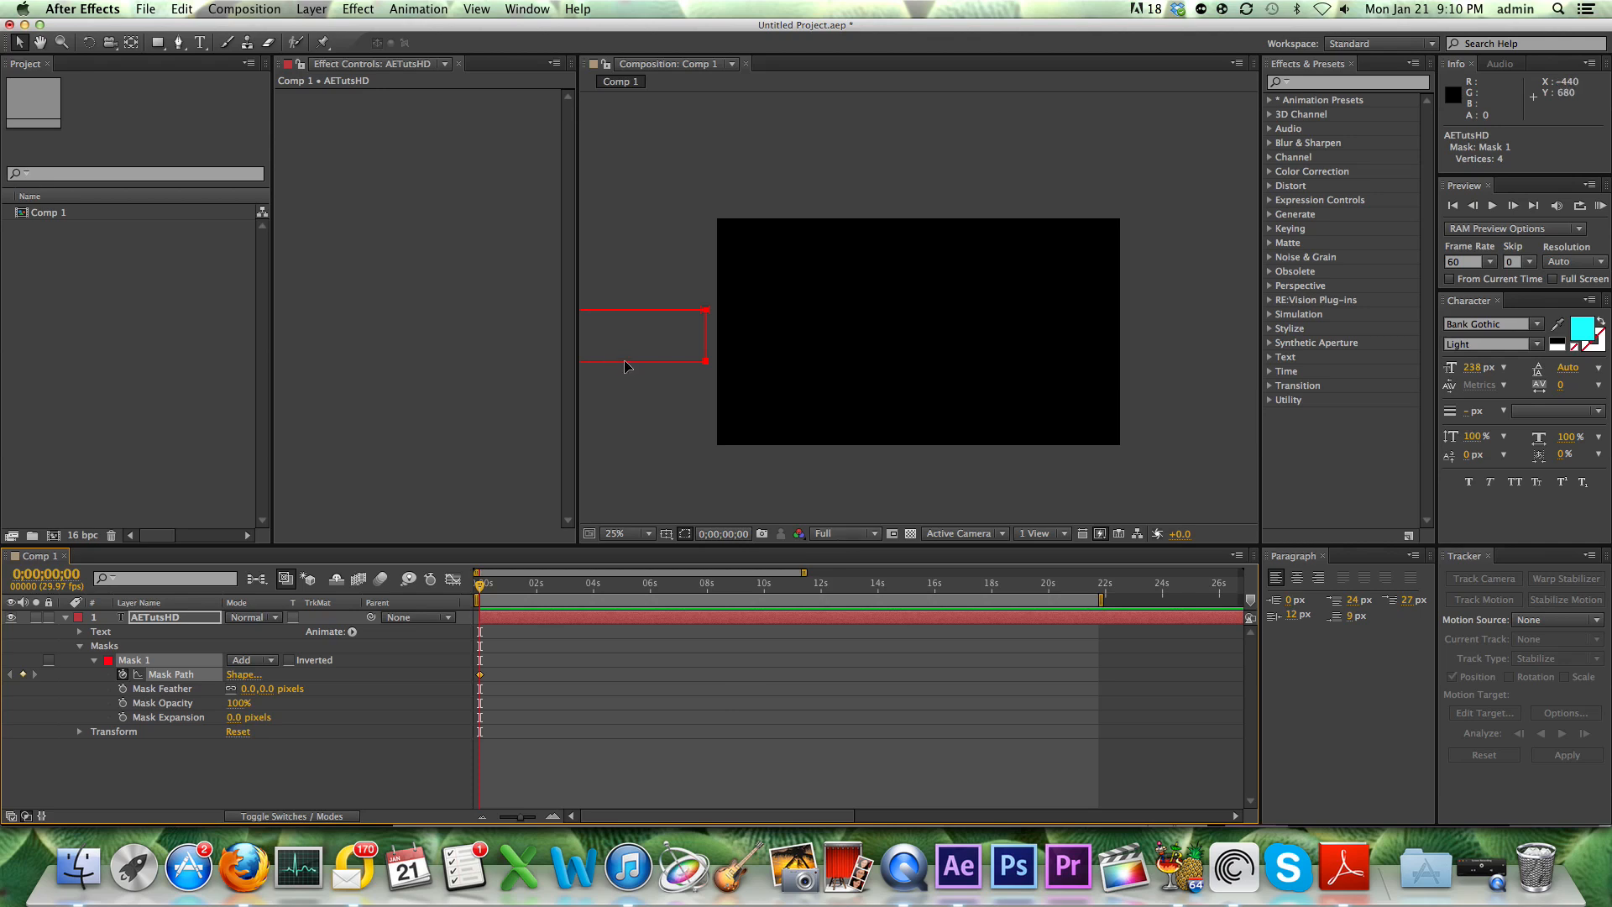
- Move Mask 1 back over the text at 0;00;00;00 and turn off Mask Path keyframing
{"action": "left_click_drag", "start_coordinate": [625, 364], "coordinate": [971, 367]}
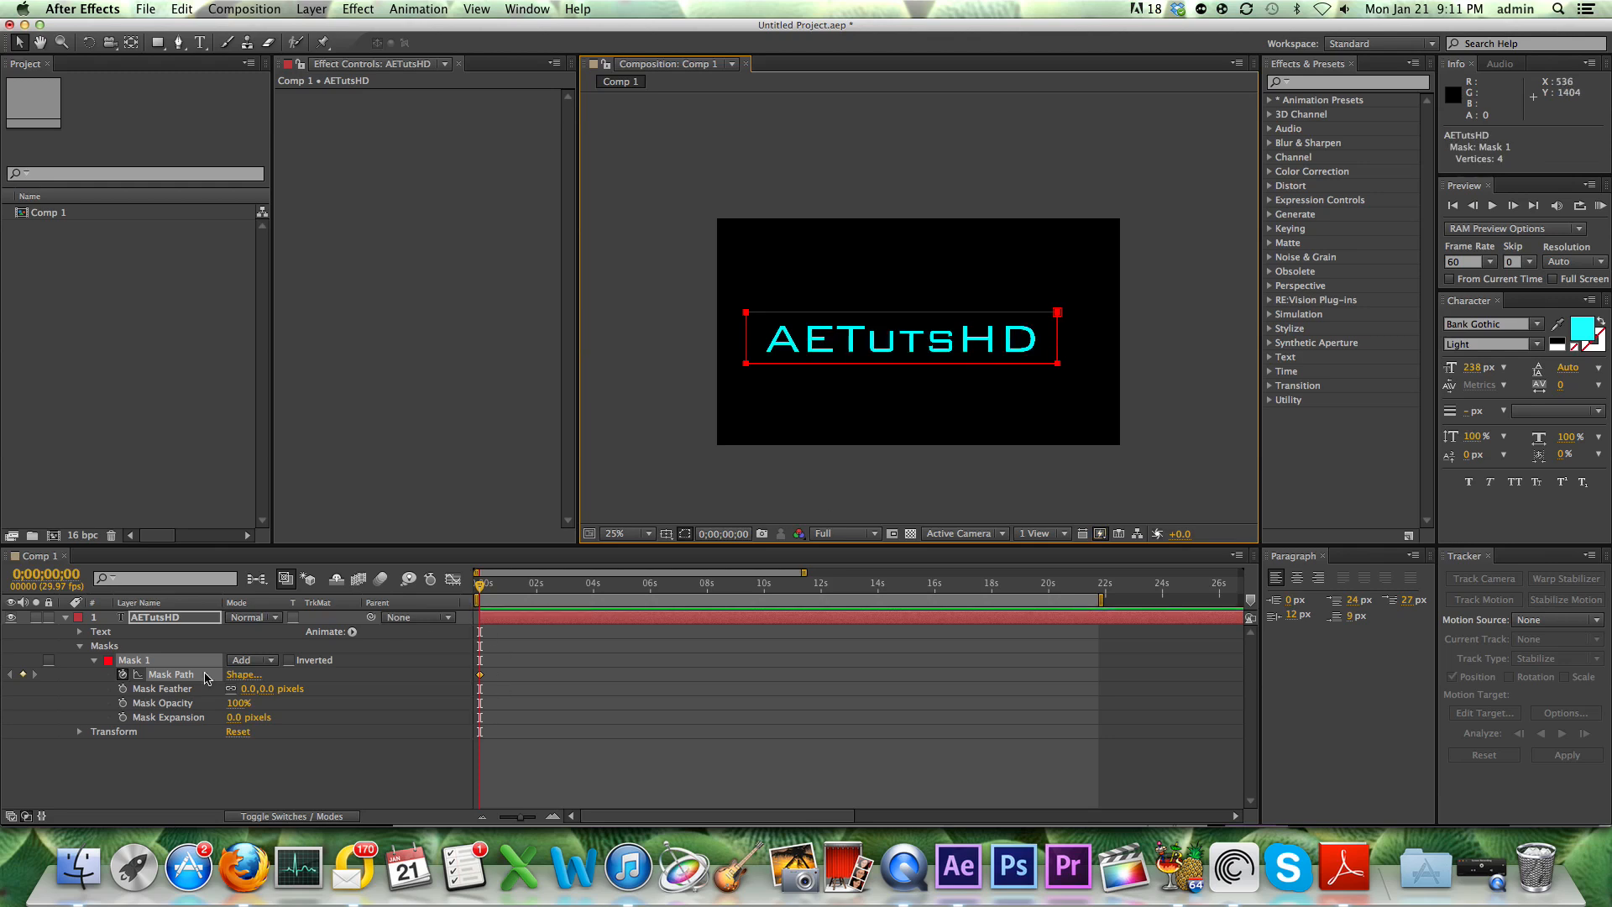
{"action": "left_click", "coordinate": [122, 675]}
{"action": "left_click", "coordinate": [130, 675]}
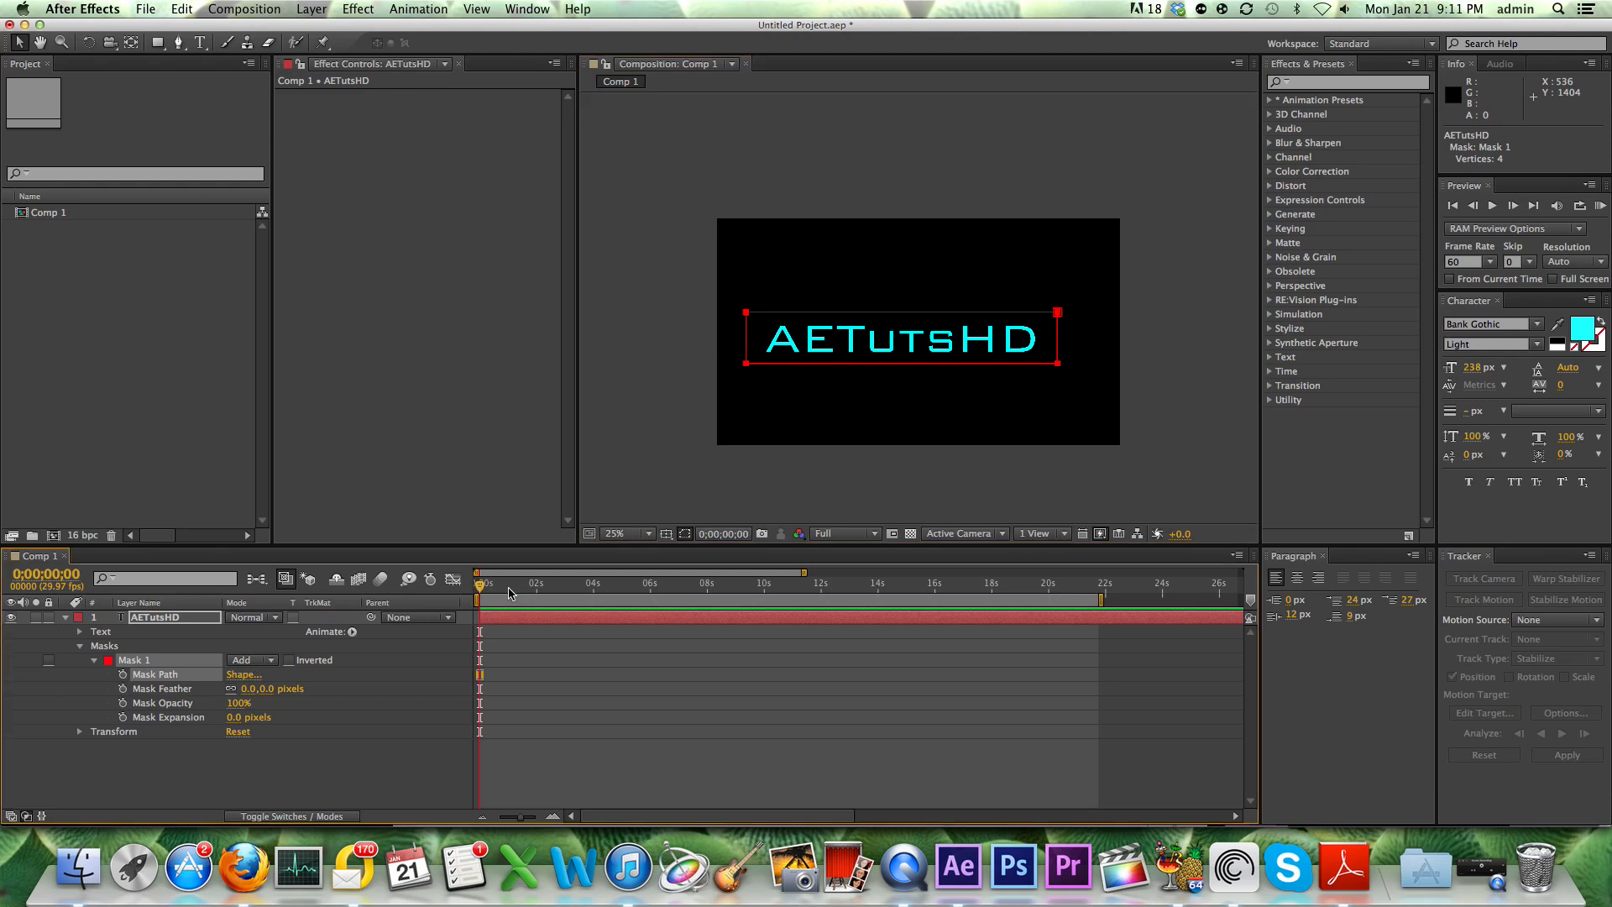
- Move Mask 1 to the left of the text and set a Mask Path keyframe at 0;00;00;00
{"action": "left_click_drag", "start_coordinate": [786, 366], "coordinate": [515, 373]}
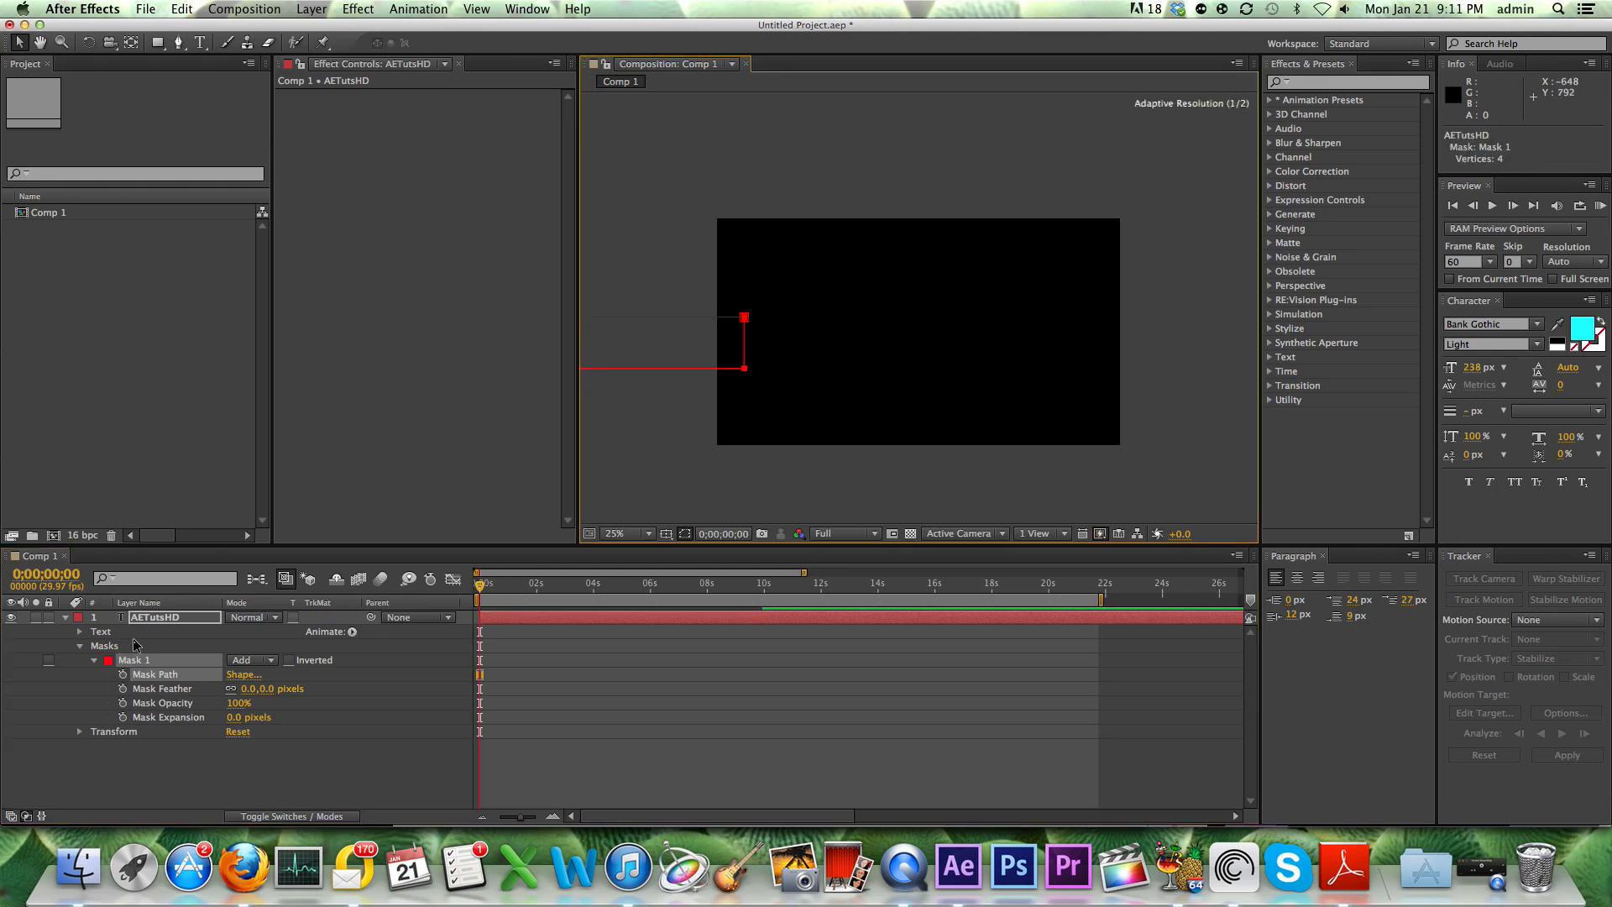
{"action": "left_click", "coordinate": [123, 675]}
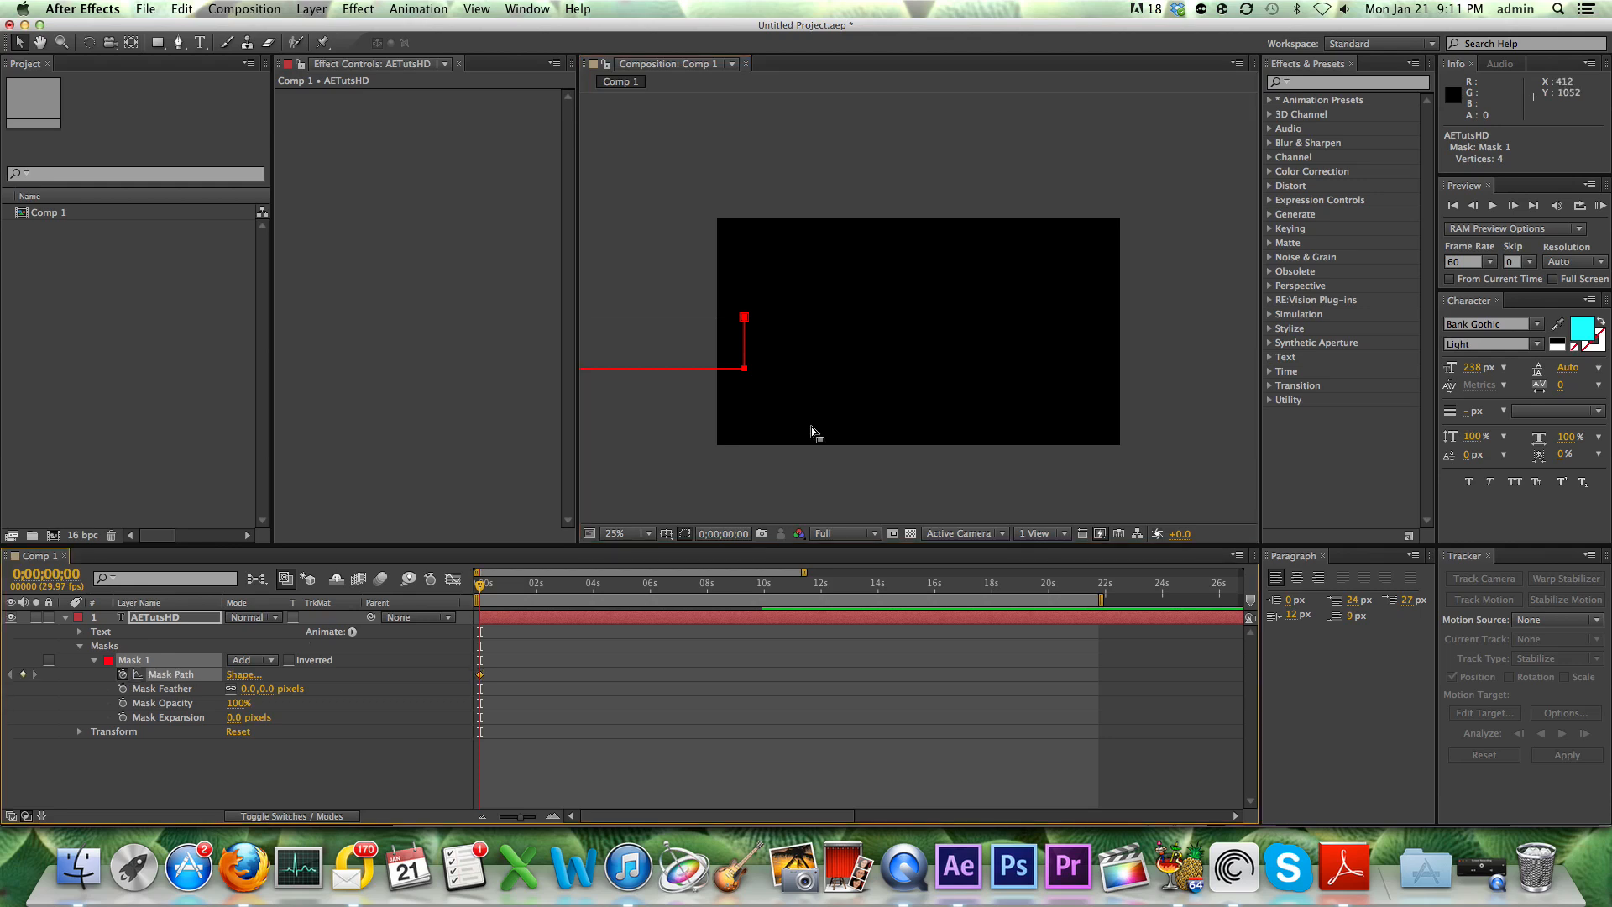
{"action": "mouse_move", "coordinate": [491, 595]}
{"action": "left_mouse_down"}
{"action": "mouse_move", "coordinate": [515, 594]}
{"action": "mouse_move", "coordinate": [473, 602]}
{"action": "left_mouse_up"}
- Add a Mask Path keyframe at 0;00;01;00 with Mask 1 moved over the whole AETutsHD text
{"action": "key", "text": "space"}
{"action": "left_click_drag", "start_coordinate": [520, 821], "coordinate": [531, 819]}
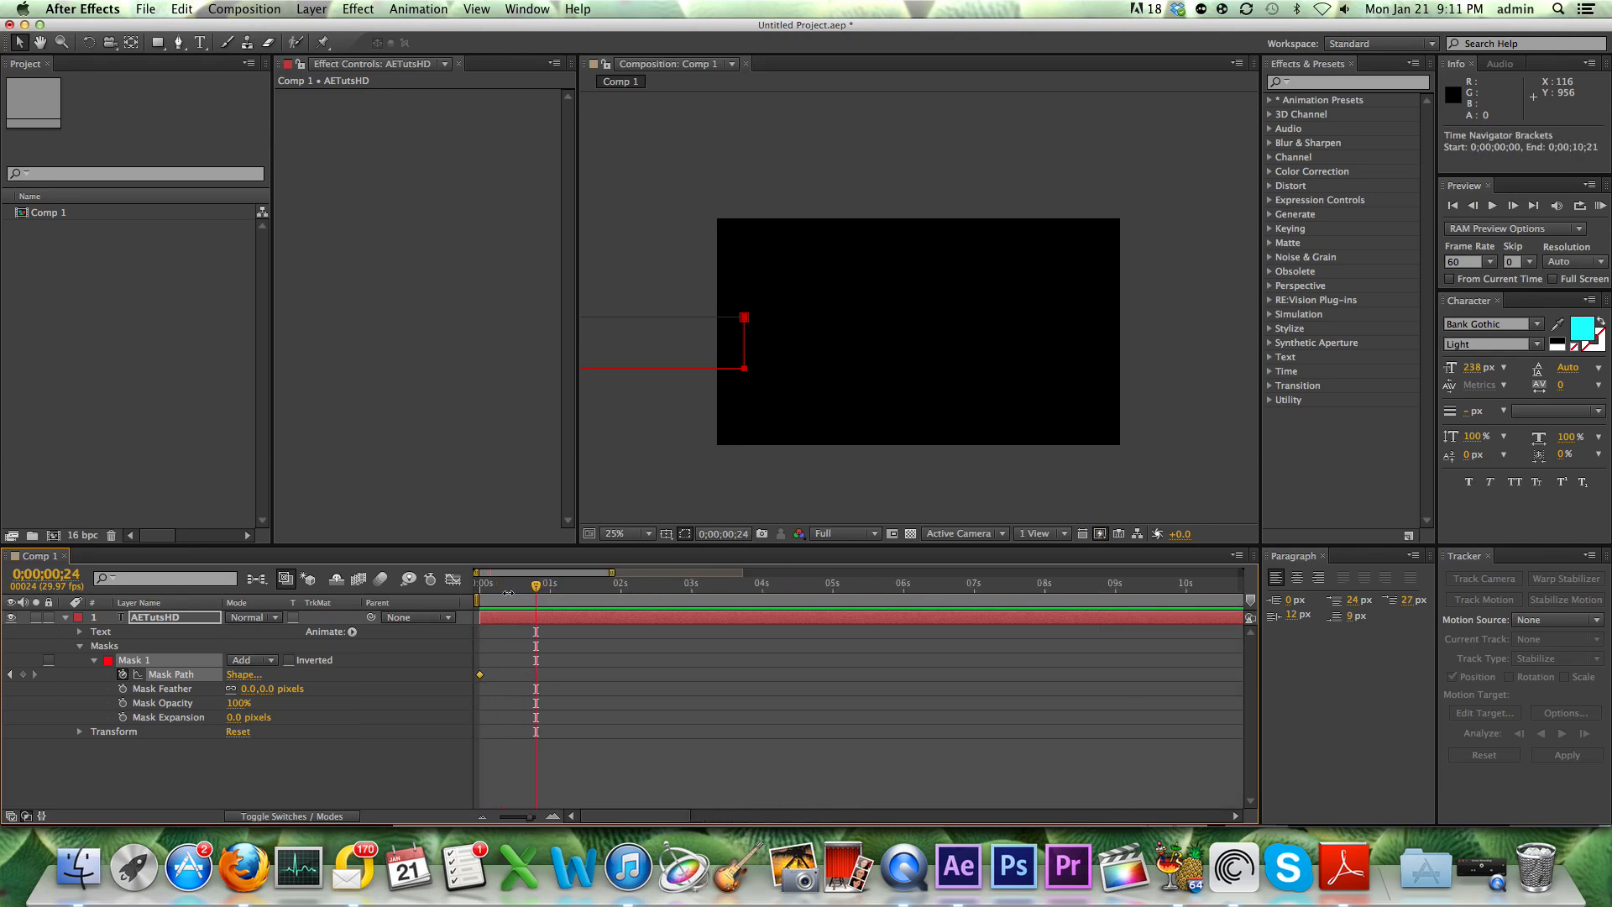
{"action": "left_click", "coordinate": [550, 590]}
{"action": "left_click_drag", "start_coordinate": [628, 372], "coordinate": [935, 365]}
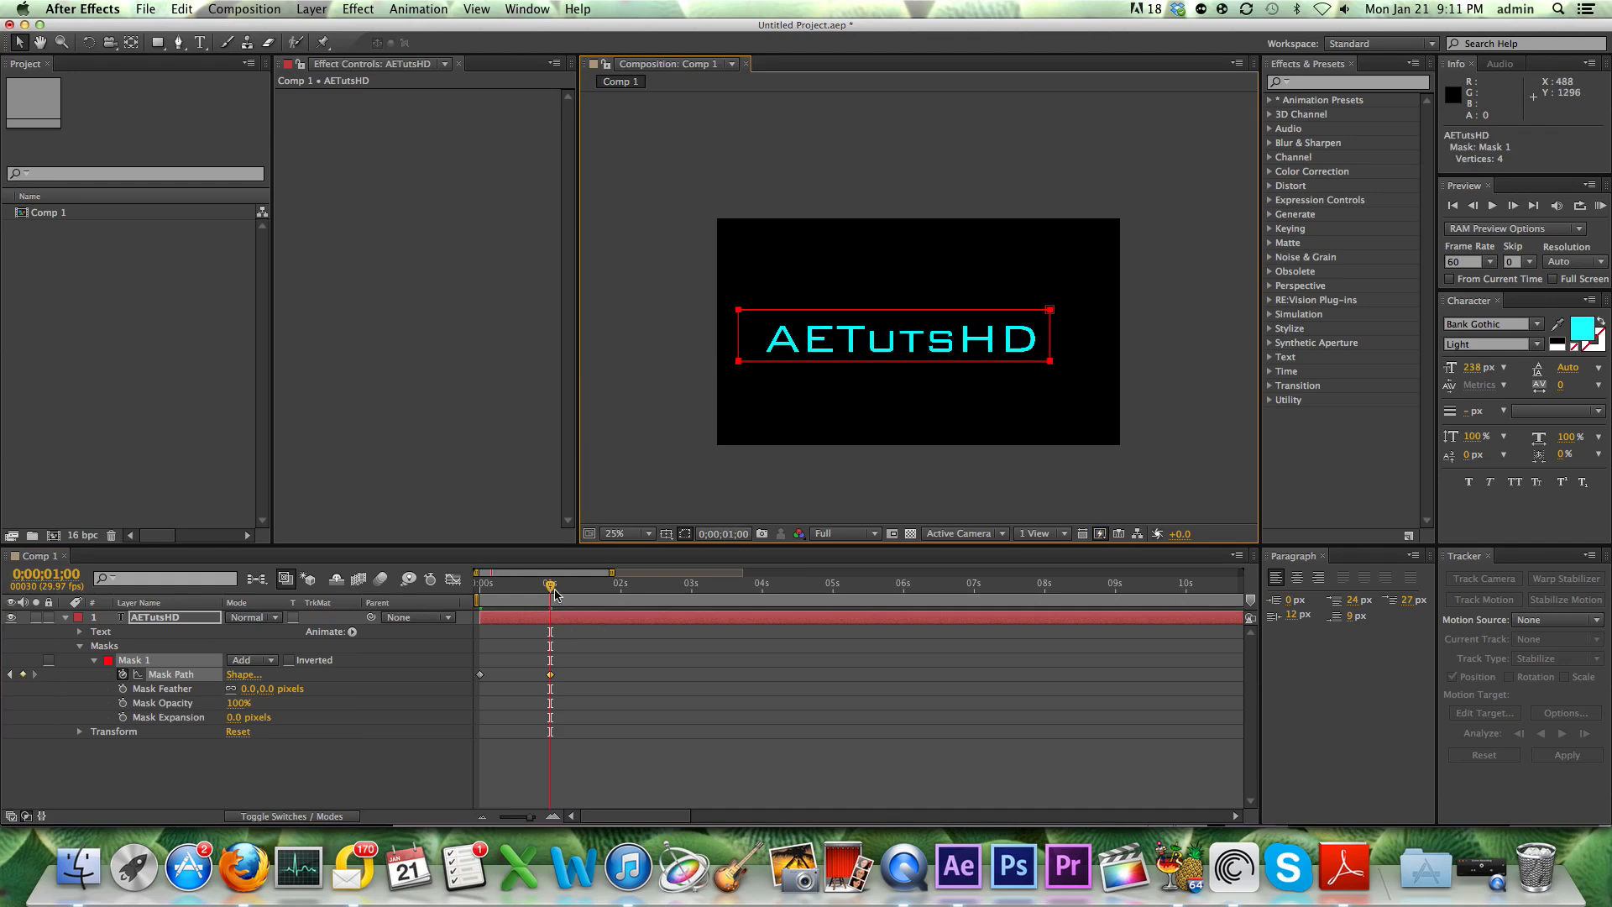
- Return to 0;00;00;00 and set Mask 1's Mask Feather to 97 pixels
{"action": "key", "text": "Home"}
{"action": "mouse_move", "coordinate": [485, 587]}
{"action": "left_mouse_down"}
{"action": "mouse_move", "coordinate": [537, 586]}
{"action": "mouse_move", "coordinate": [476, 598]}
{"action": "left_mouse_up"}
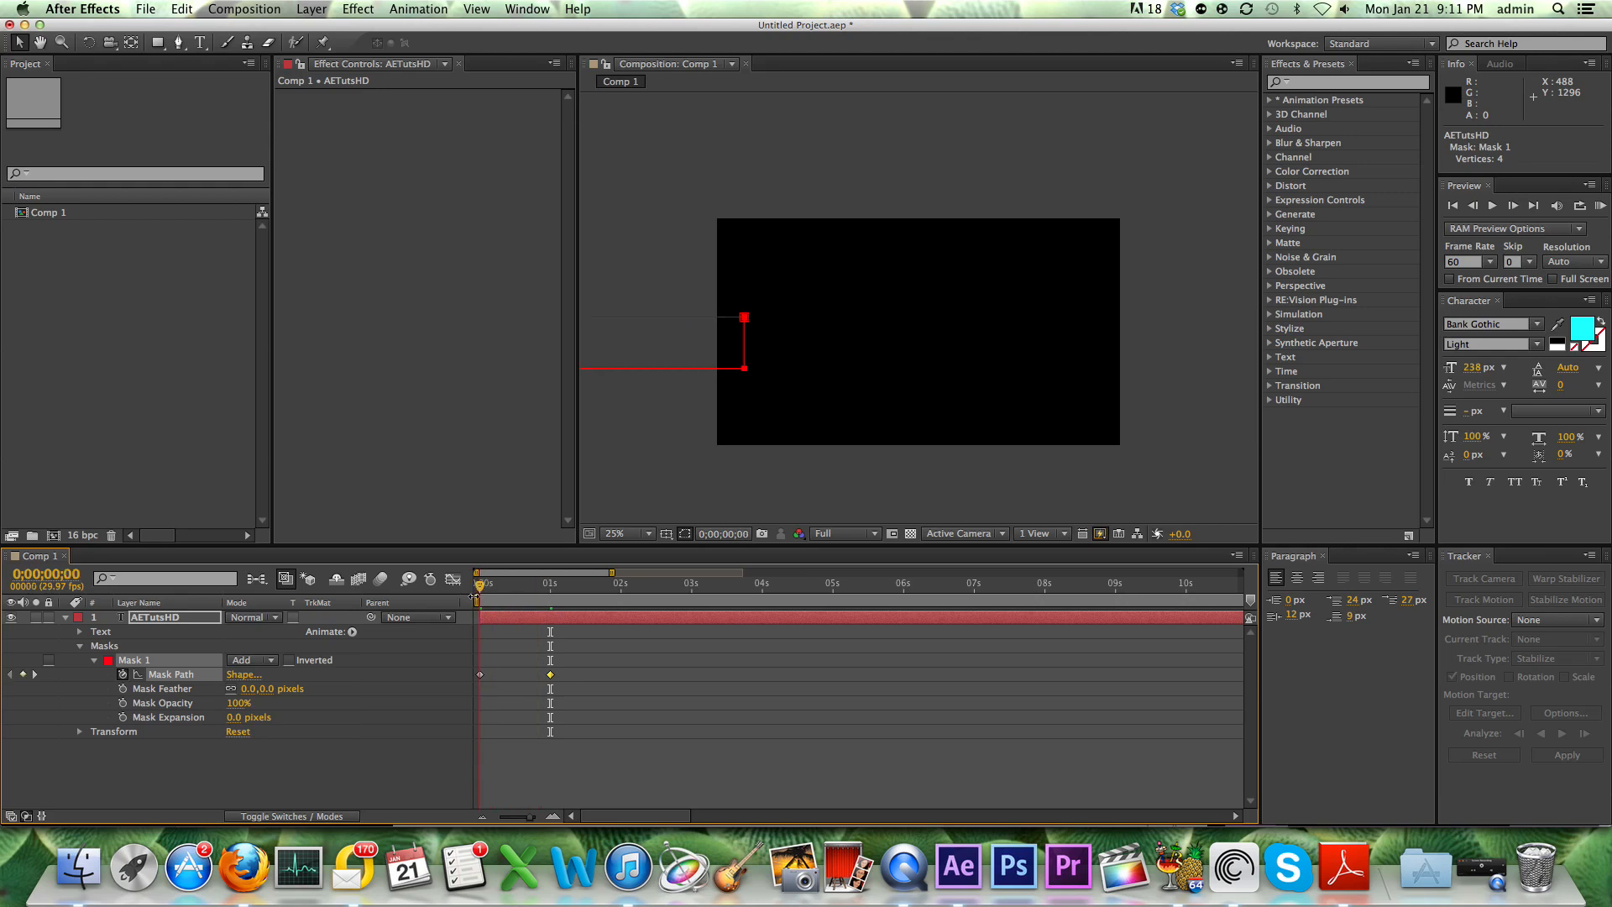
{"action": "left_click", "coordinate": [370, 791]}
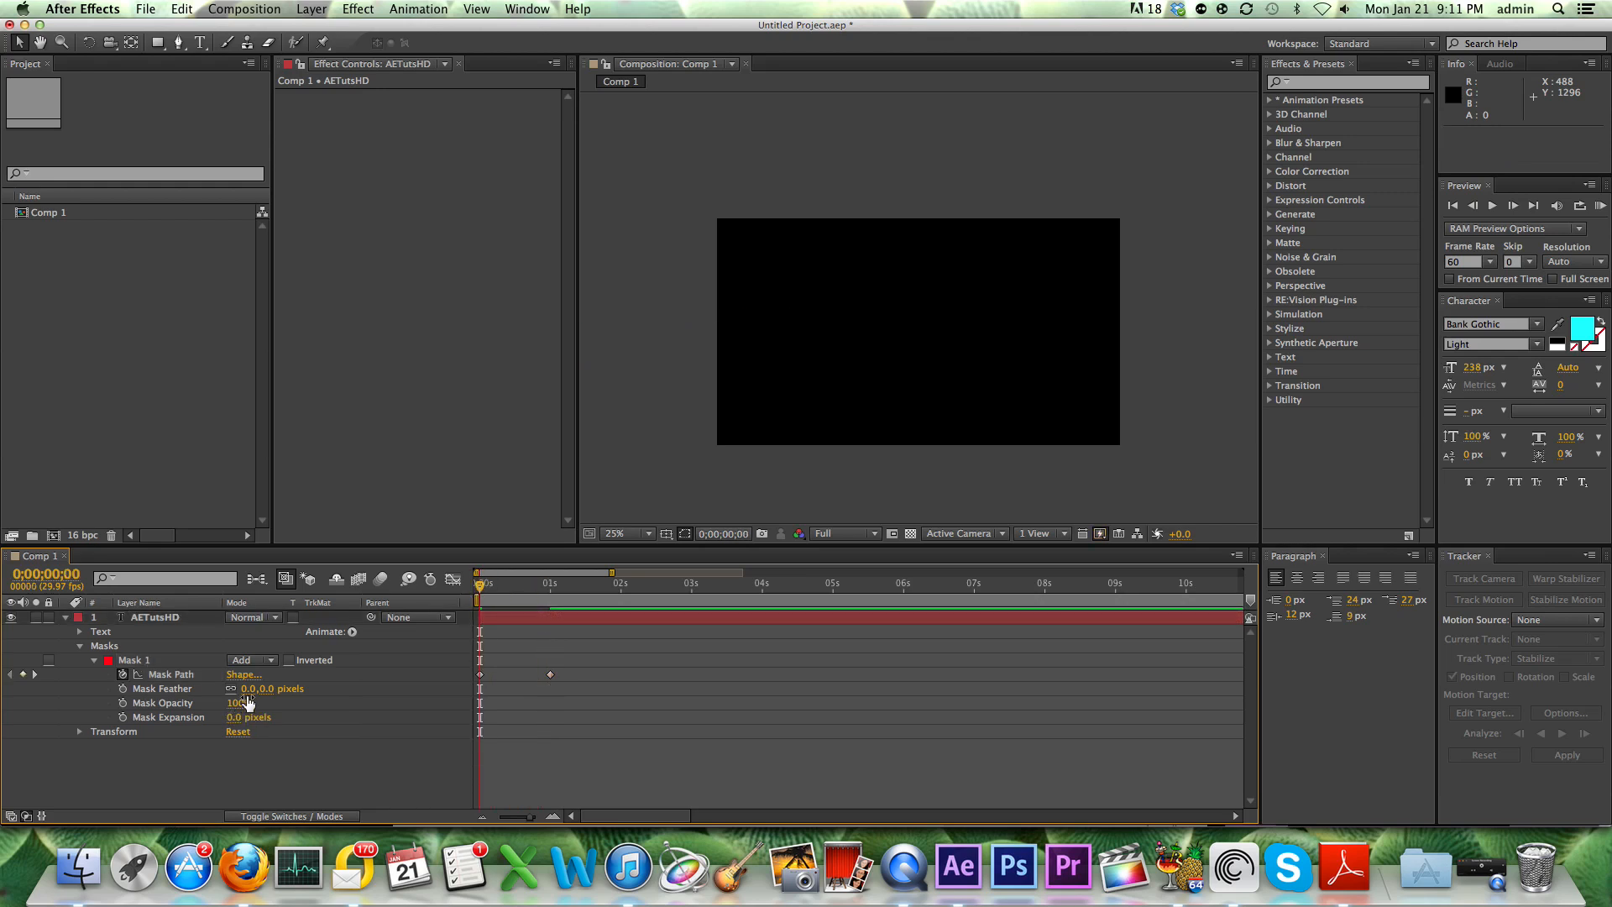
{"action": "left_click_drag", "start_coordinate": [256, 689], "coordinate": [306, 689]}
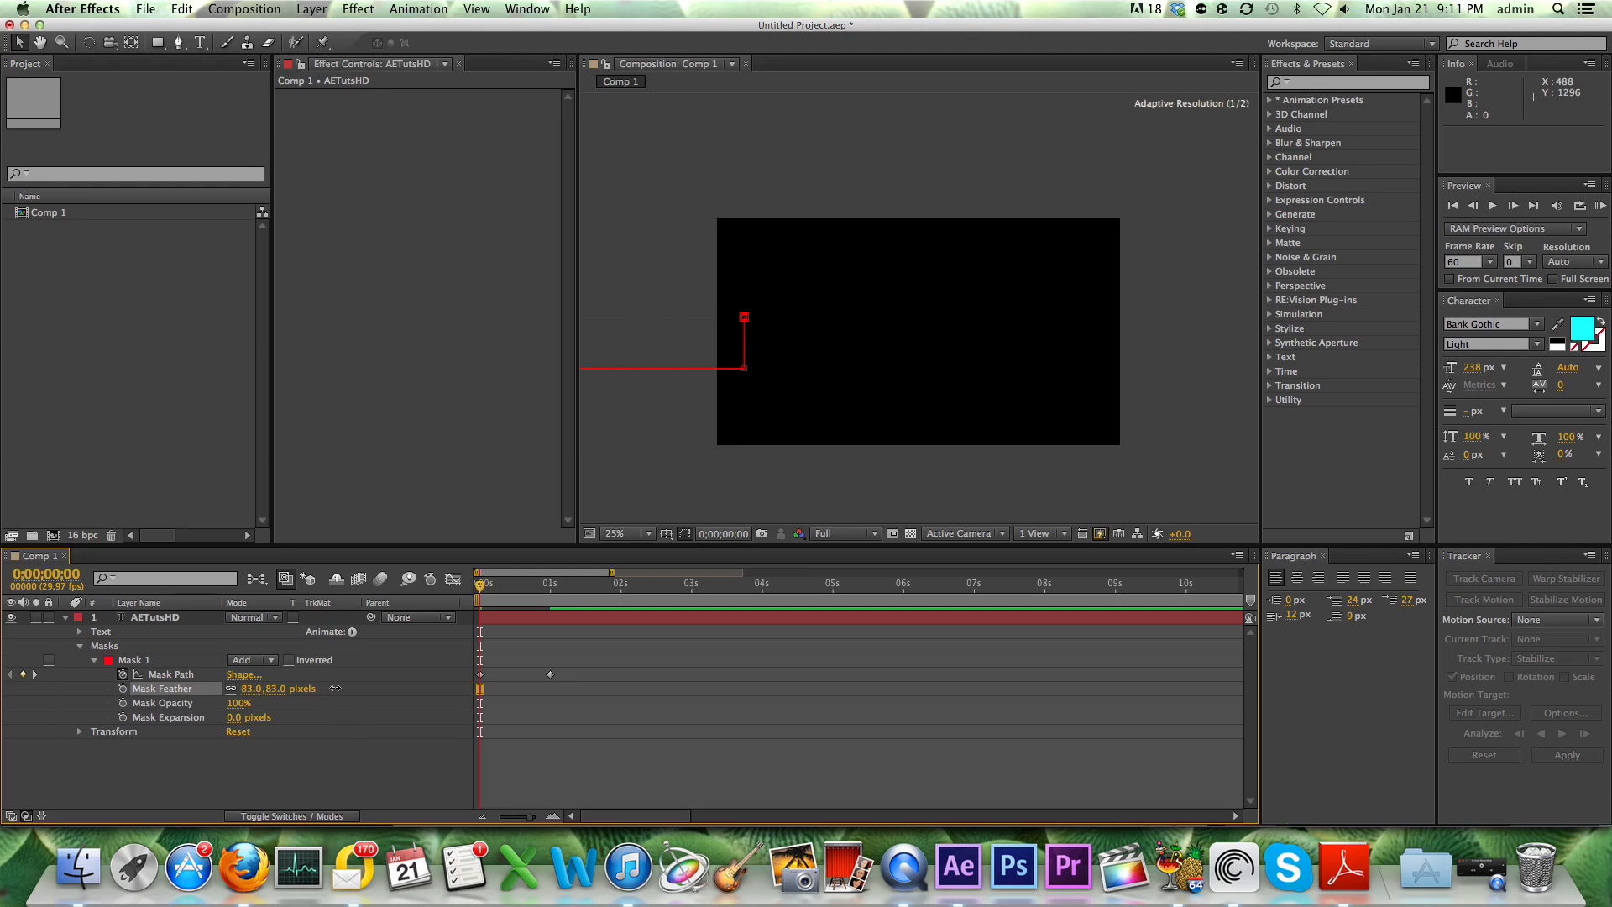
{"action": "left_click_drag", "start_coordinate": [348, 688], "coordinate": [349, 689]}
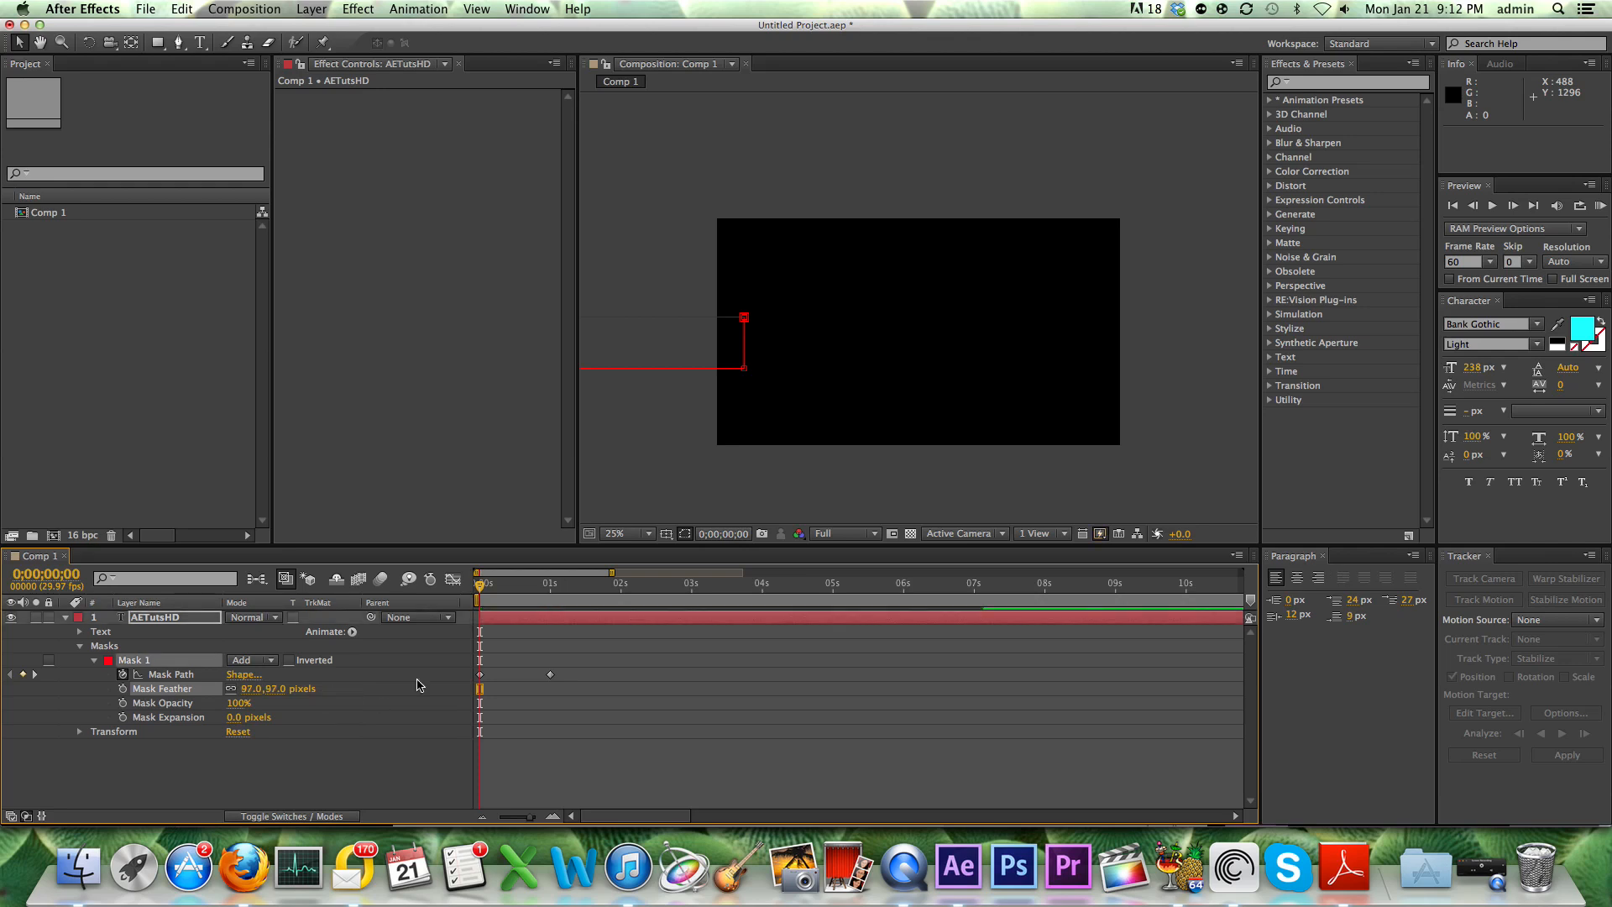
- Check the feathered mask reveal over the first frames, return to 0;00;00;00 and collapse the AETutsHD layer's properties
{"action": "left_click_drag", "start_coordinate": [487, 588], "coordinate": [498, 588]}
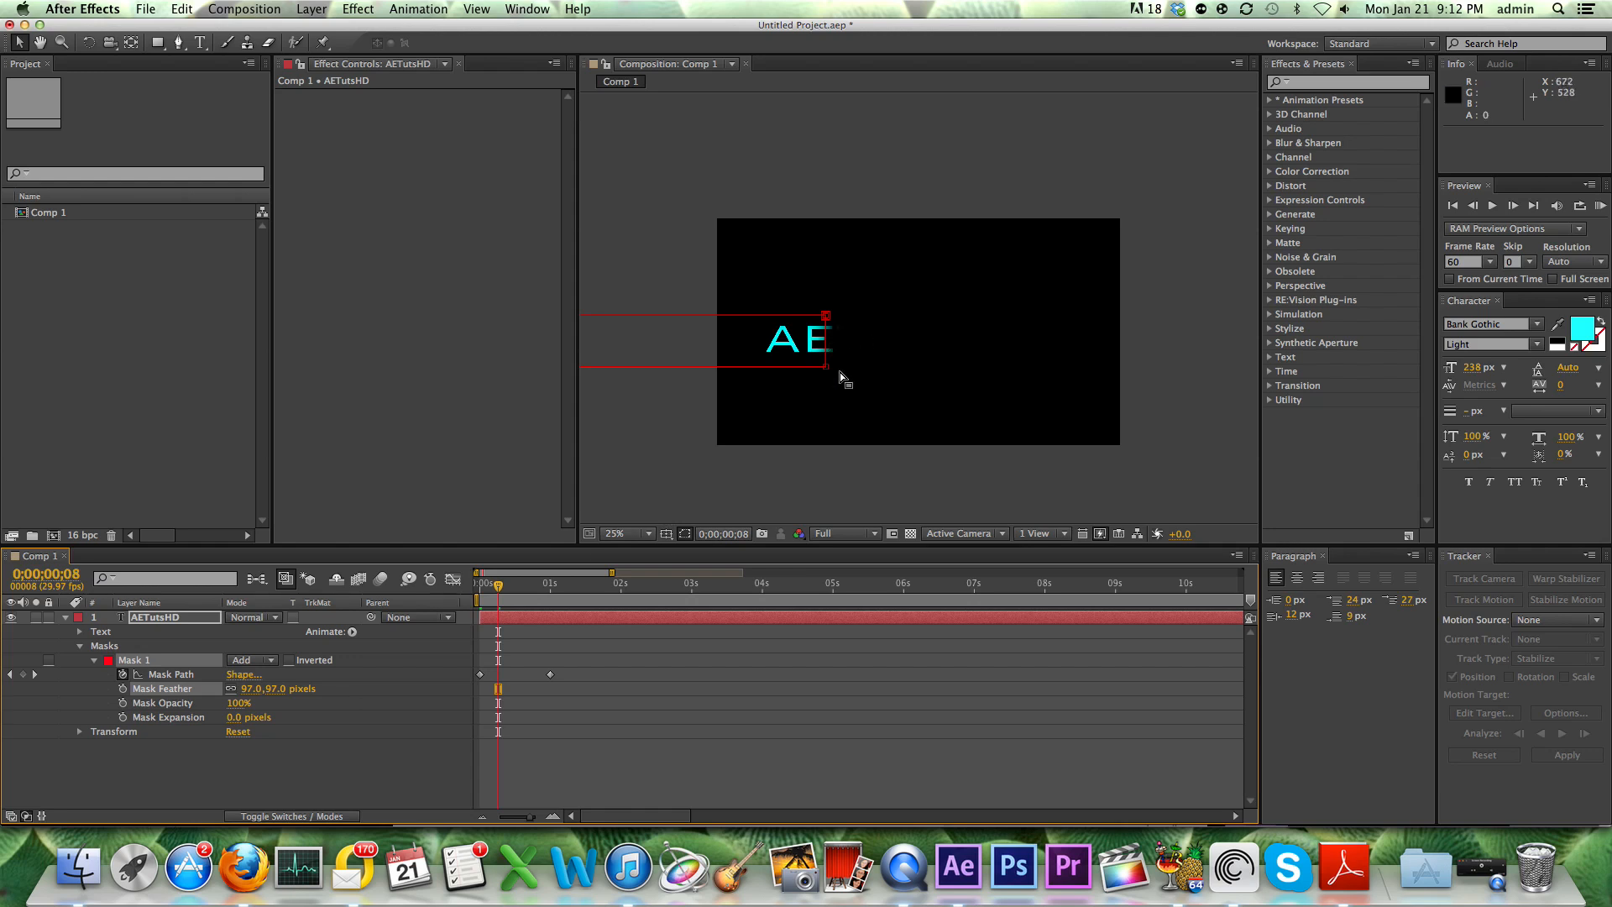
{"action": "left_click_drag", "start_coordinate": [504, 587], "coordinate": [460, 601]}
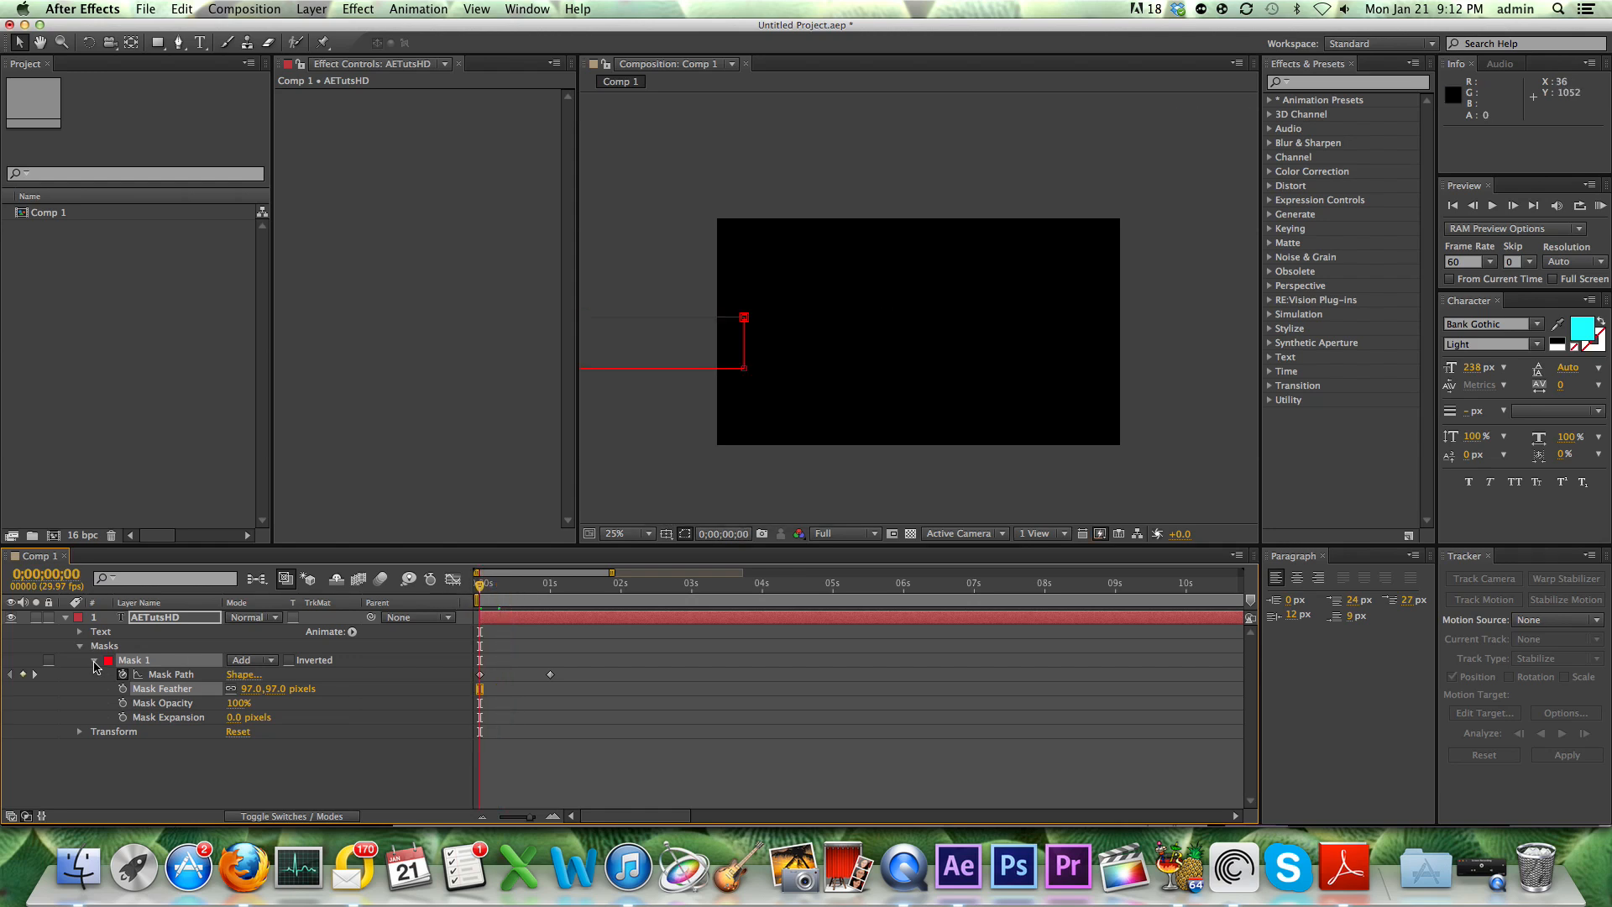
{"action": "left_click", "coordinate": [93, 663]}
{"action": "left_click", "coordinate": [66, 618]}
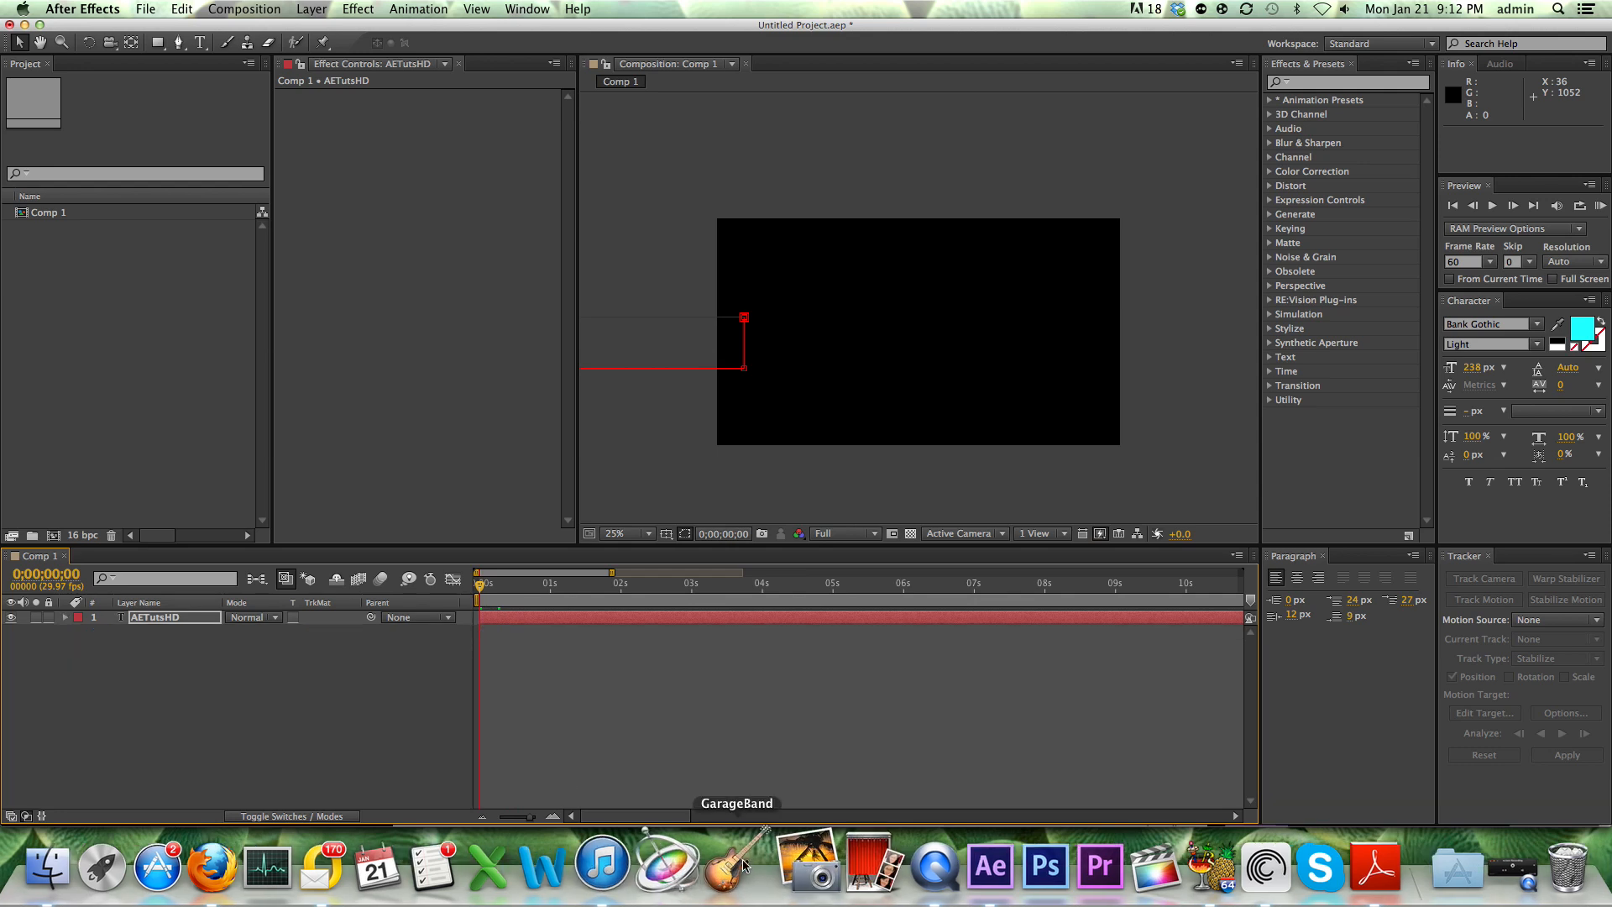
- Apply the Generate effect Lens Flare to the AETutsHD text layer
{"action": "left_click", "coordinate": [173, 666]}
{"action": "left_click", "coordinate": [153, 619]}
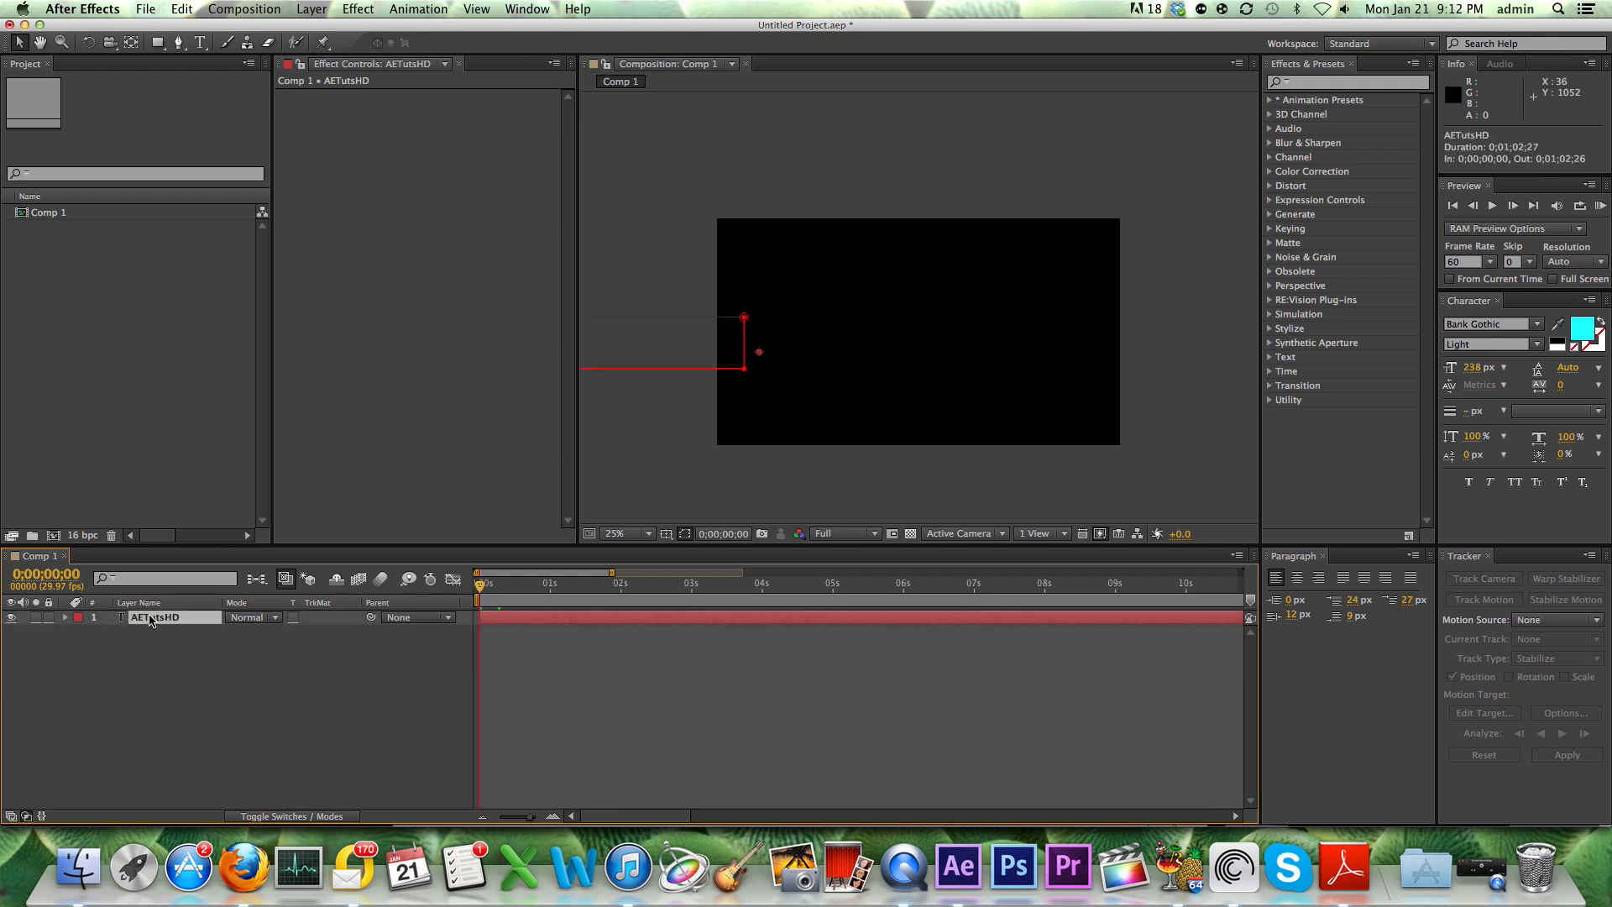
{"action": "left_click", "coordinate": [360, 11]}
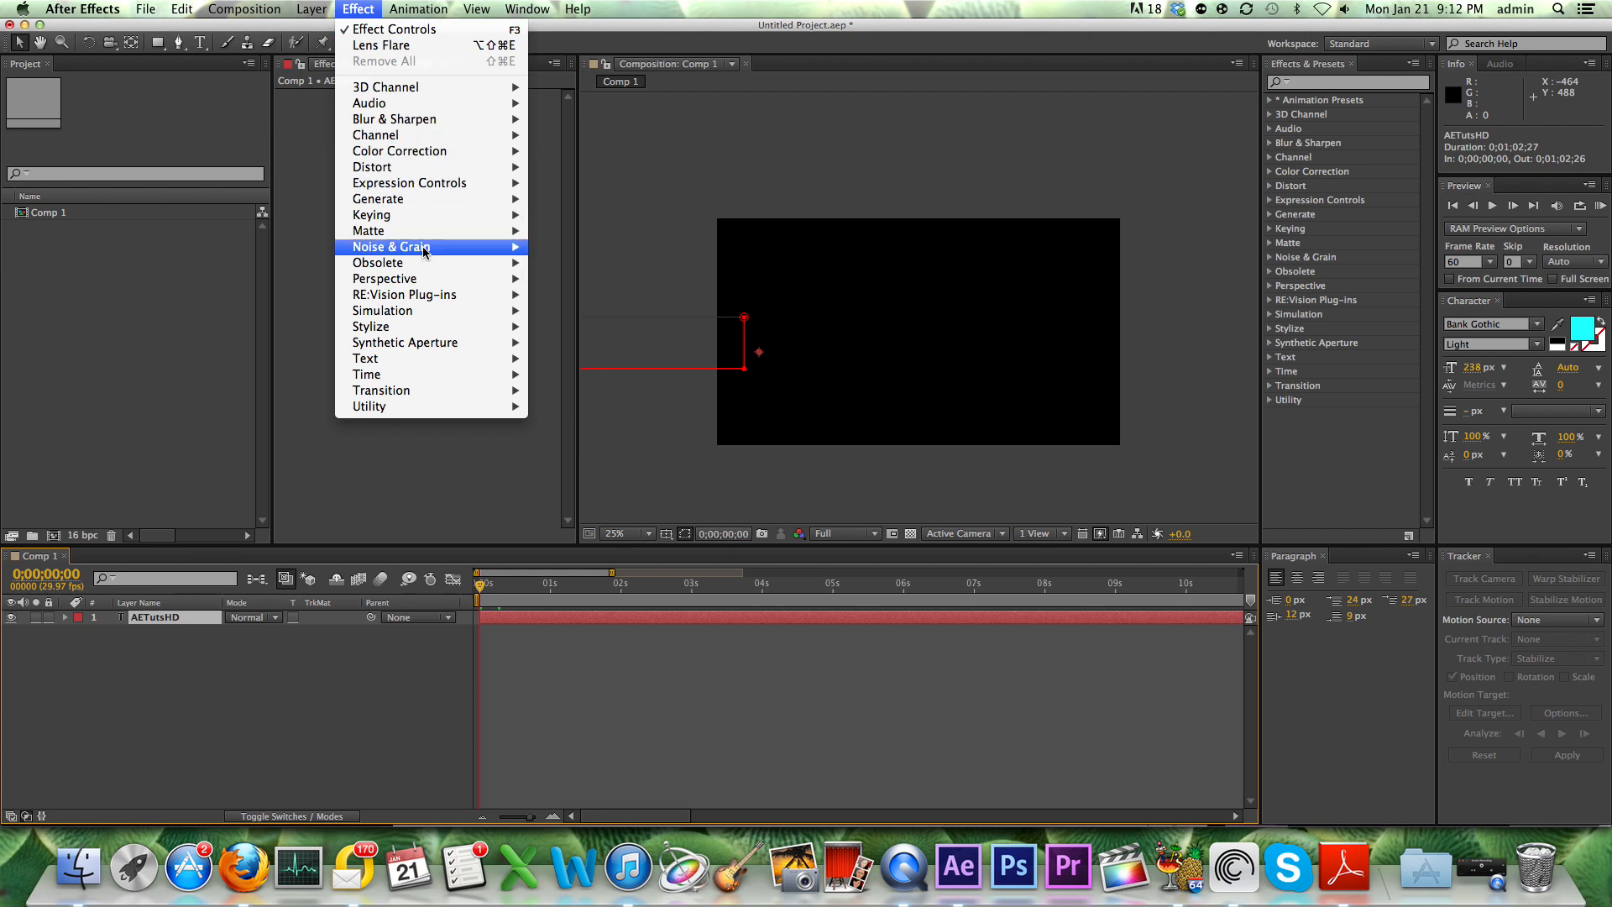
{"action": "mouse_move", "coordinate": [384, 220]}
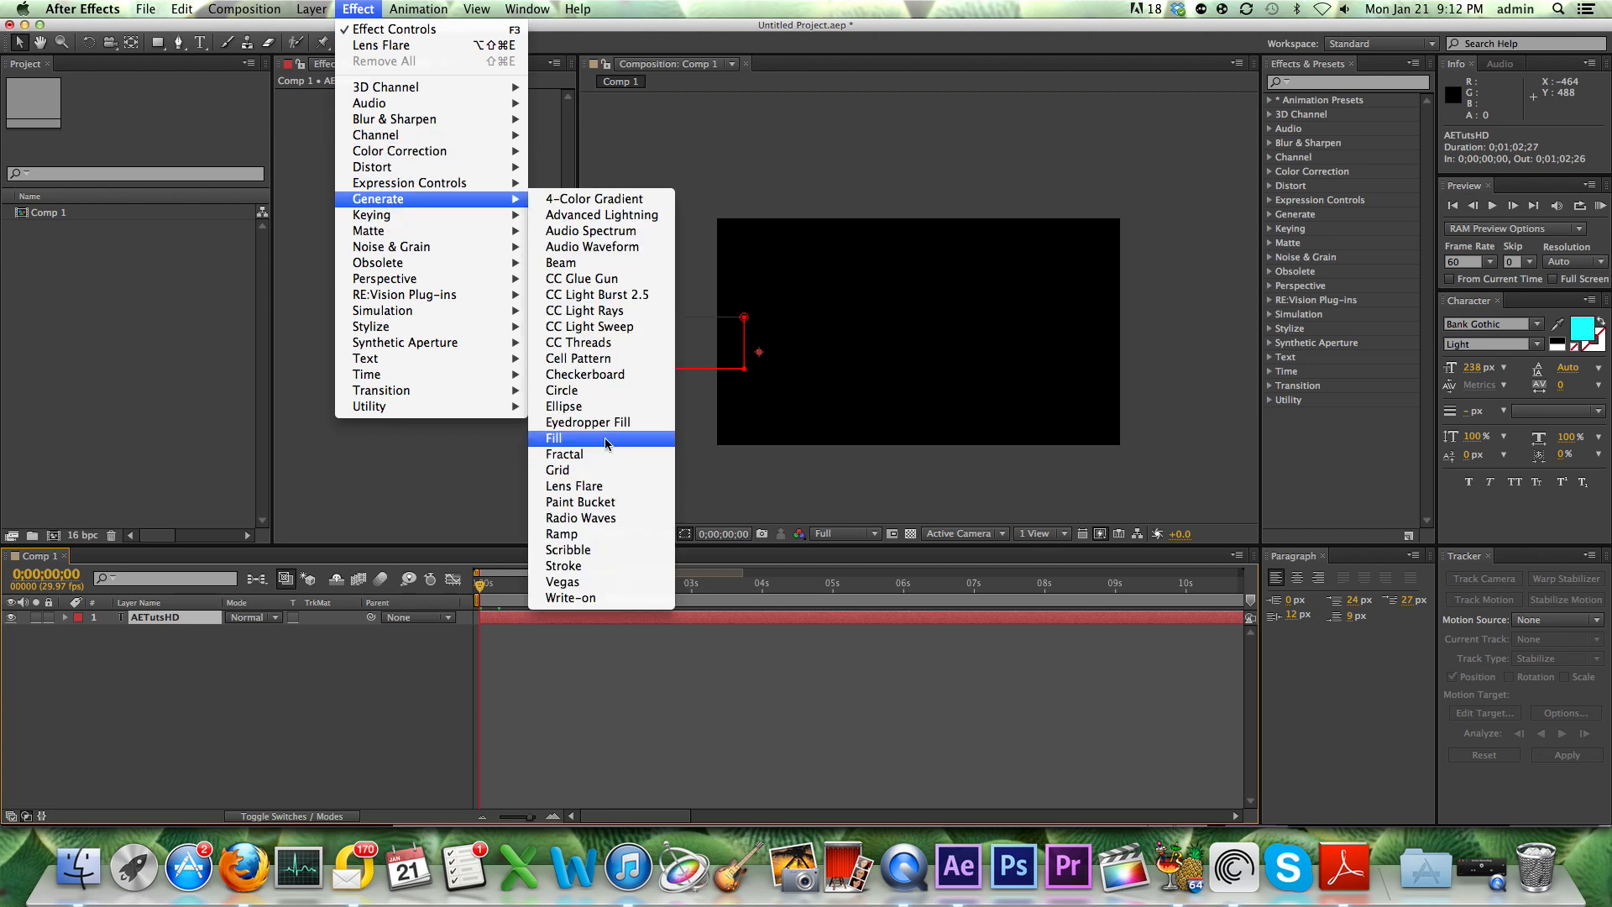
{"action": "left_click", "coordinate": [612, 487]}
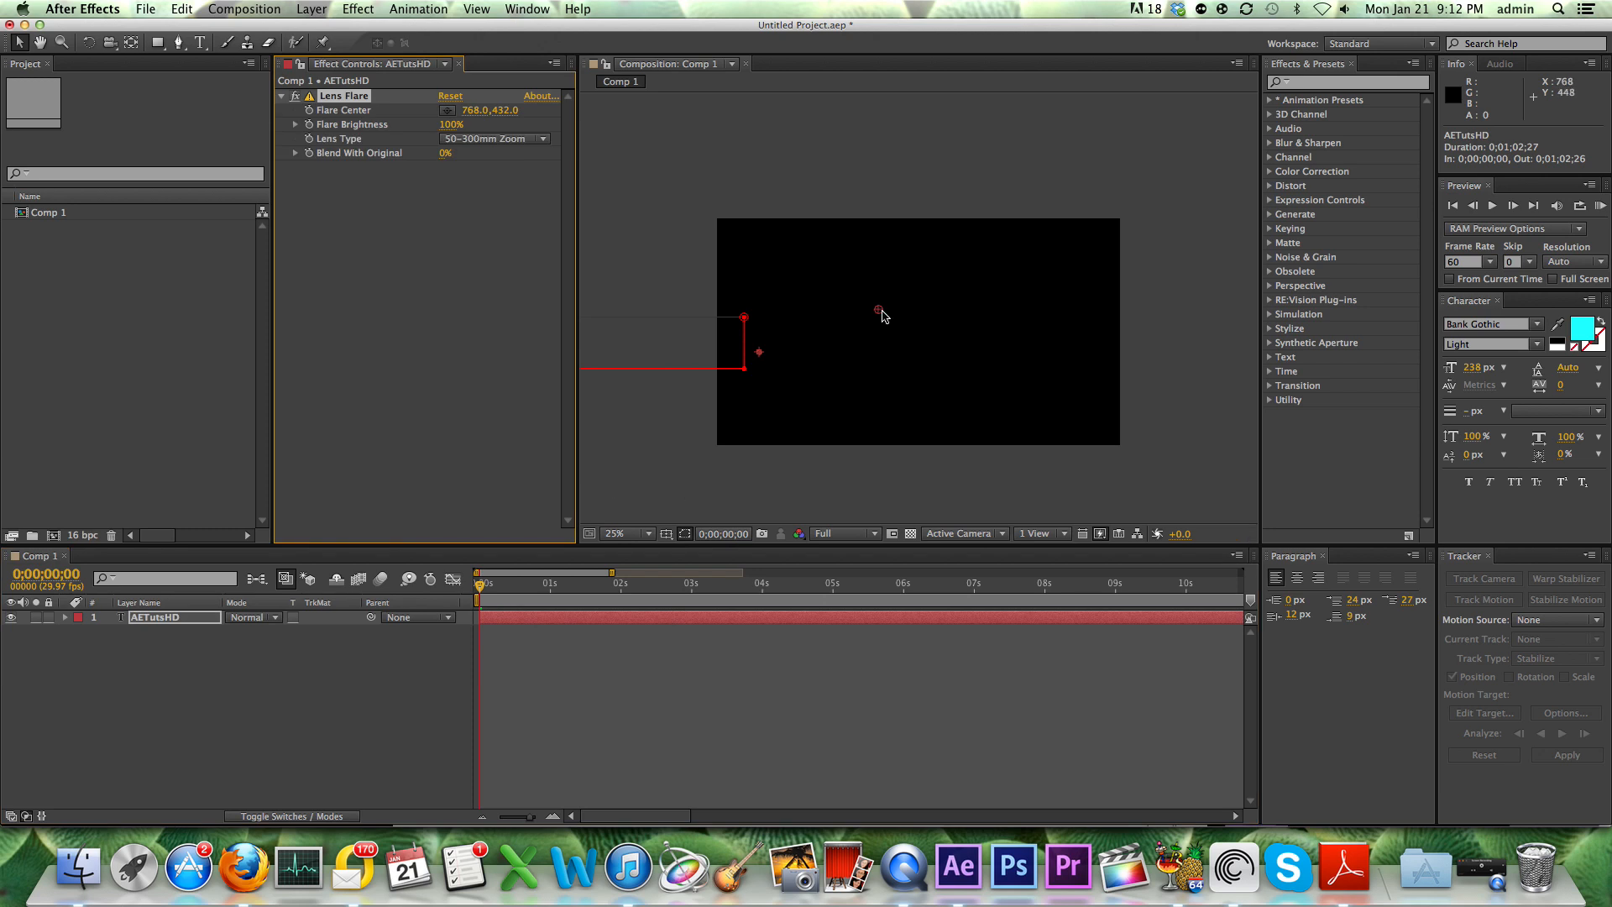
- Try different Flare Center positions around the beginning of the text, checking them against the partly revealed letters at 0;00;00;17
{"action": "left_click", "coordinate": [743, 367]}
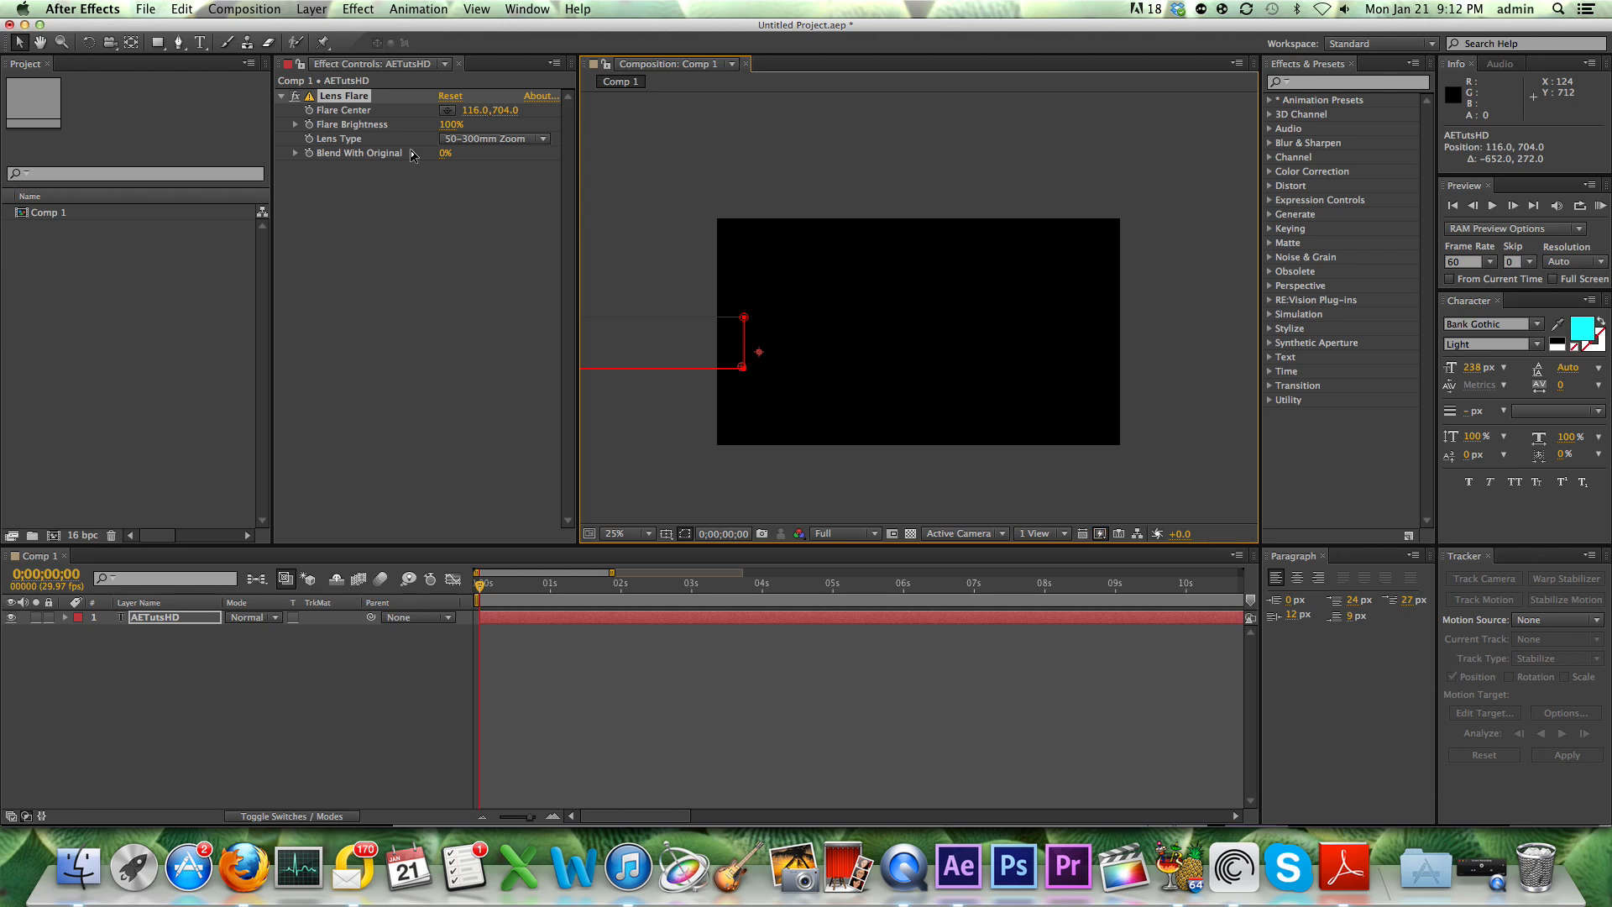
{"action": "left_click_drag", "start_coordinate": [476, 110], "coordinate": [559, 110]}
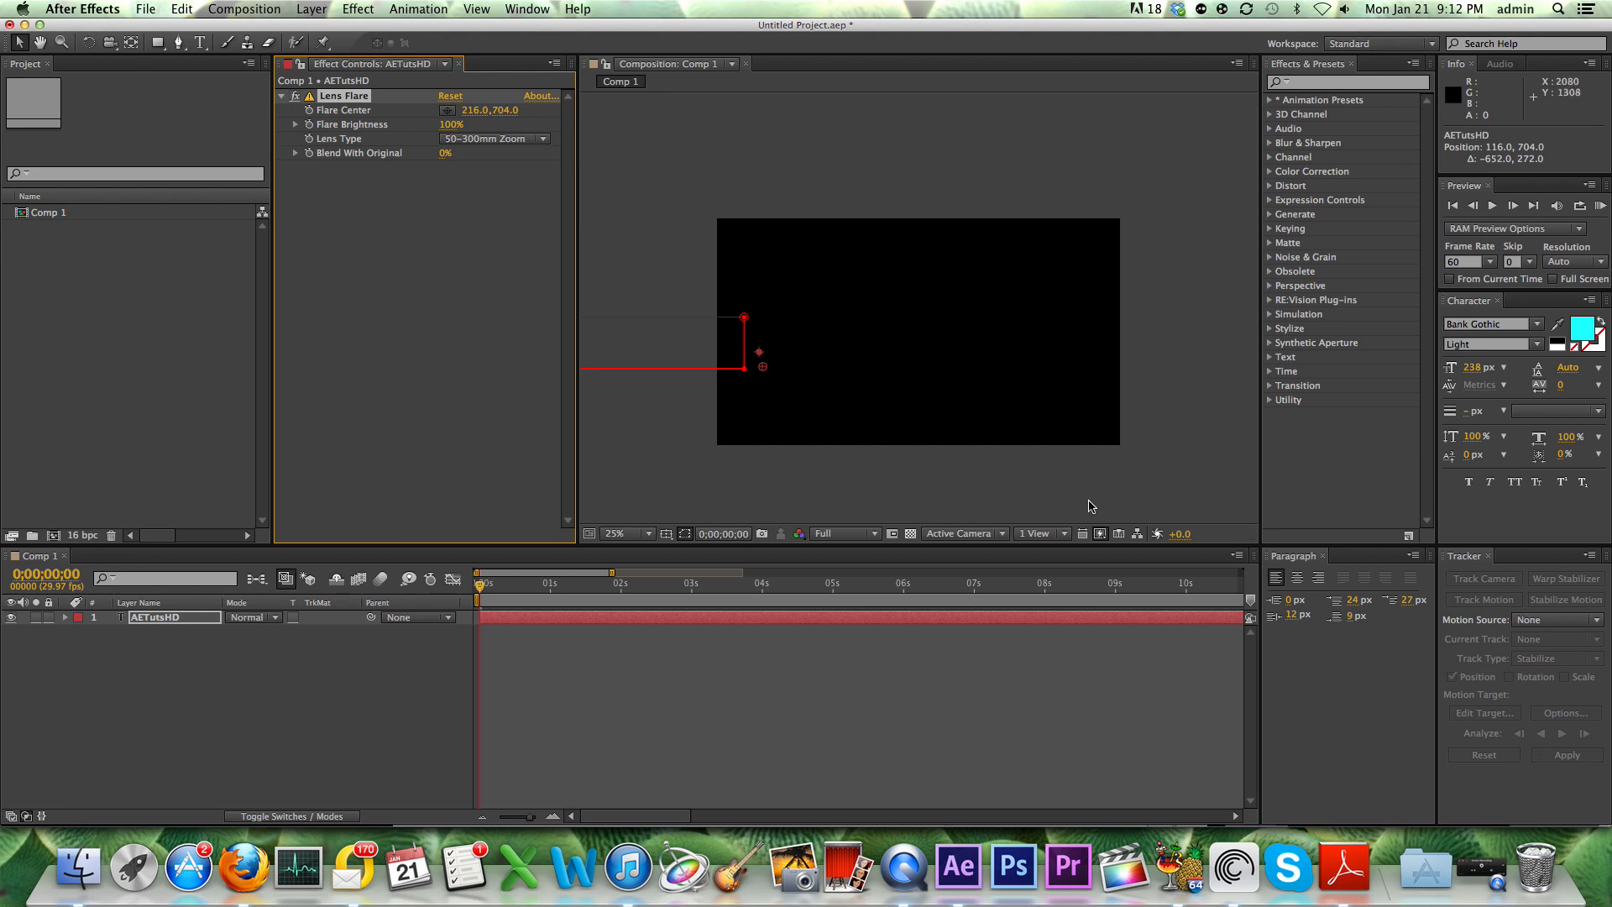
{"action": "left_click_drag", "start_coordinate": [474, 110], "coordinate": [478, 110]}
{"action": "left_click", "coordinate": [521, 596]}
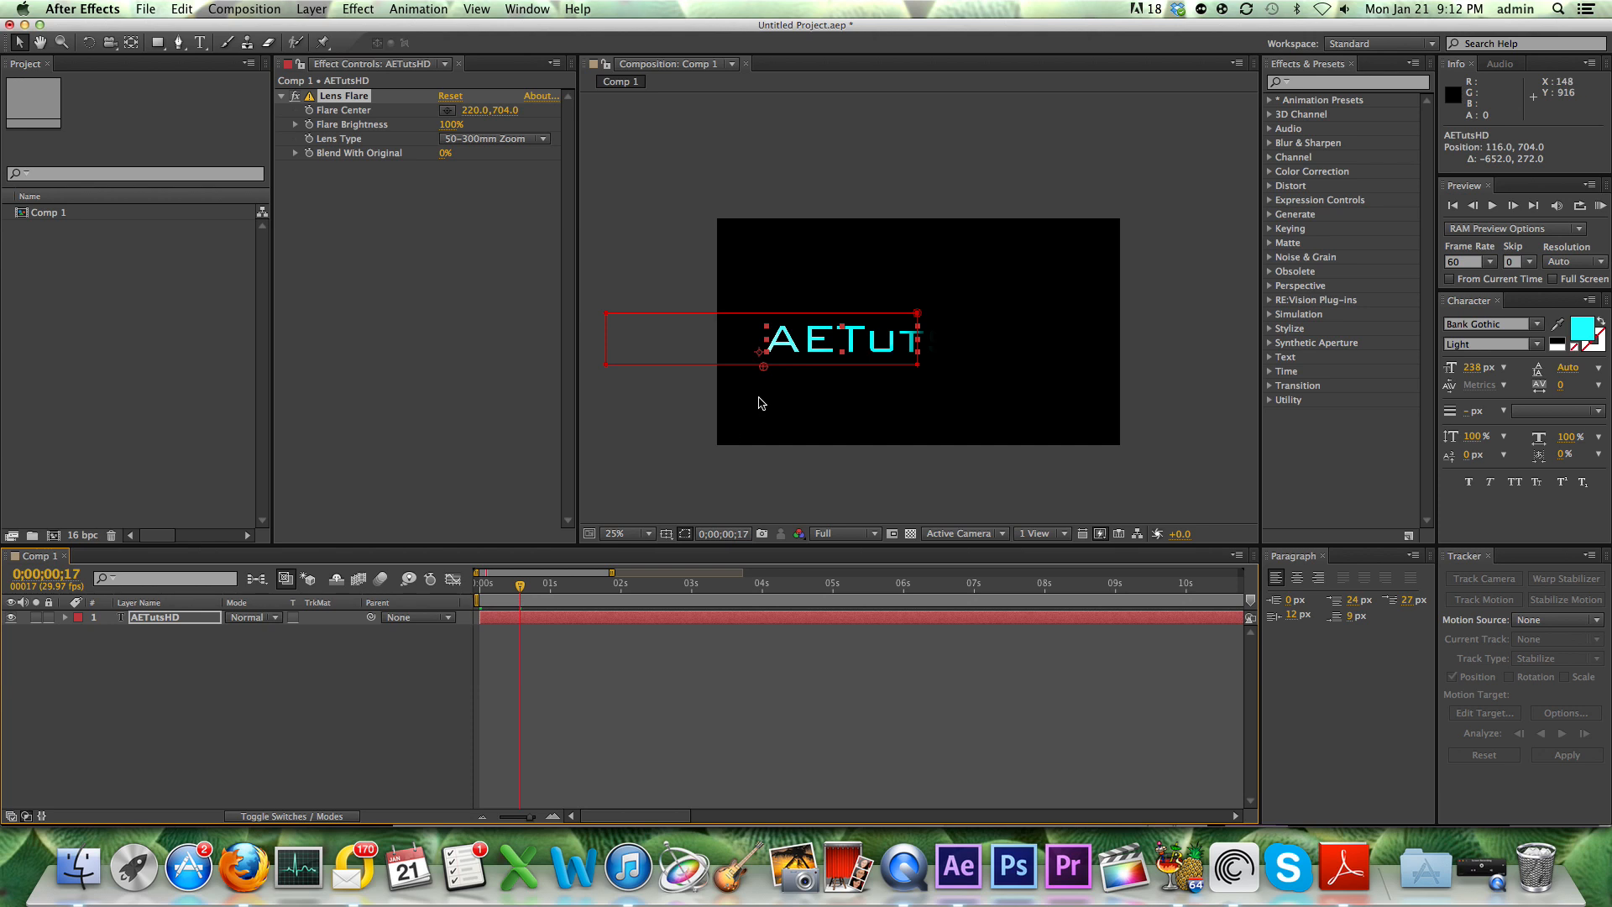
{"action": "left_click_drag", "start_coordinate": [764, 368], "coordinate": [778, 358]}
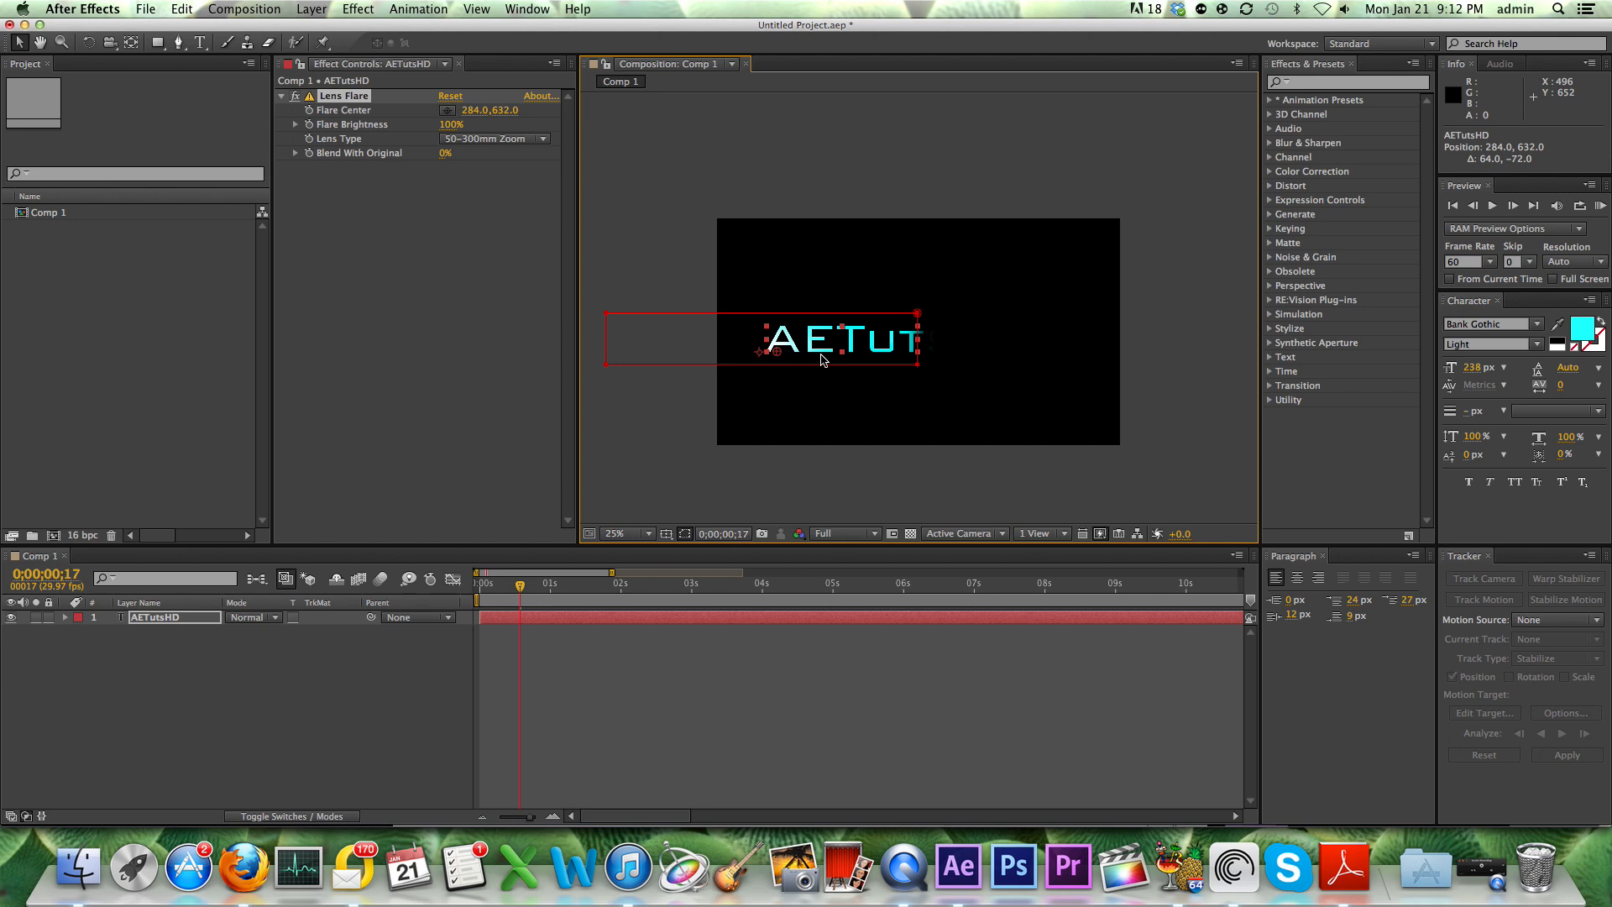
{"action": "left_click_drag", "start_coordinate": [777, 355], "coordinate": [739, 371]}
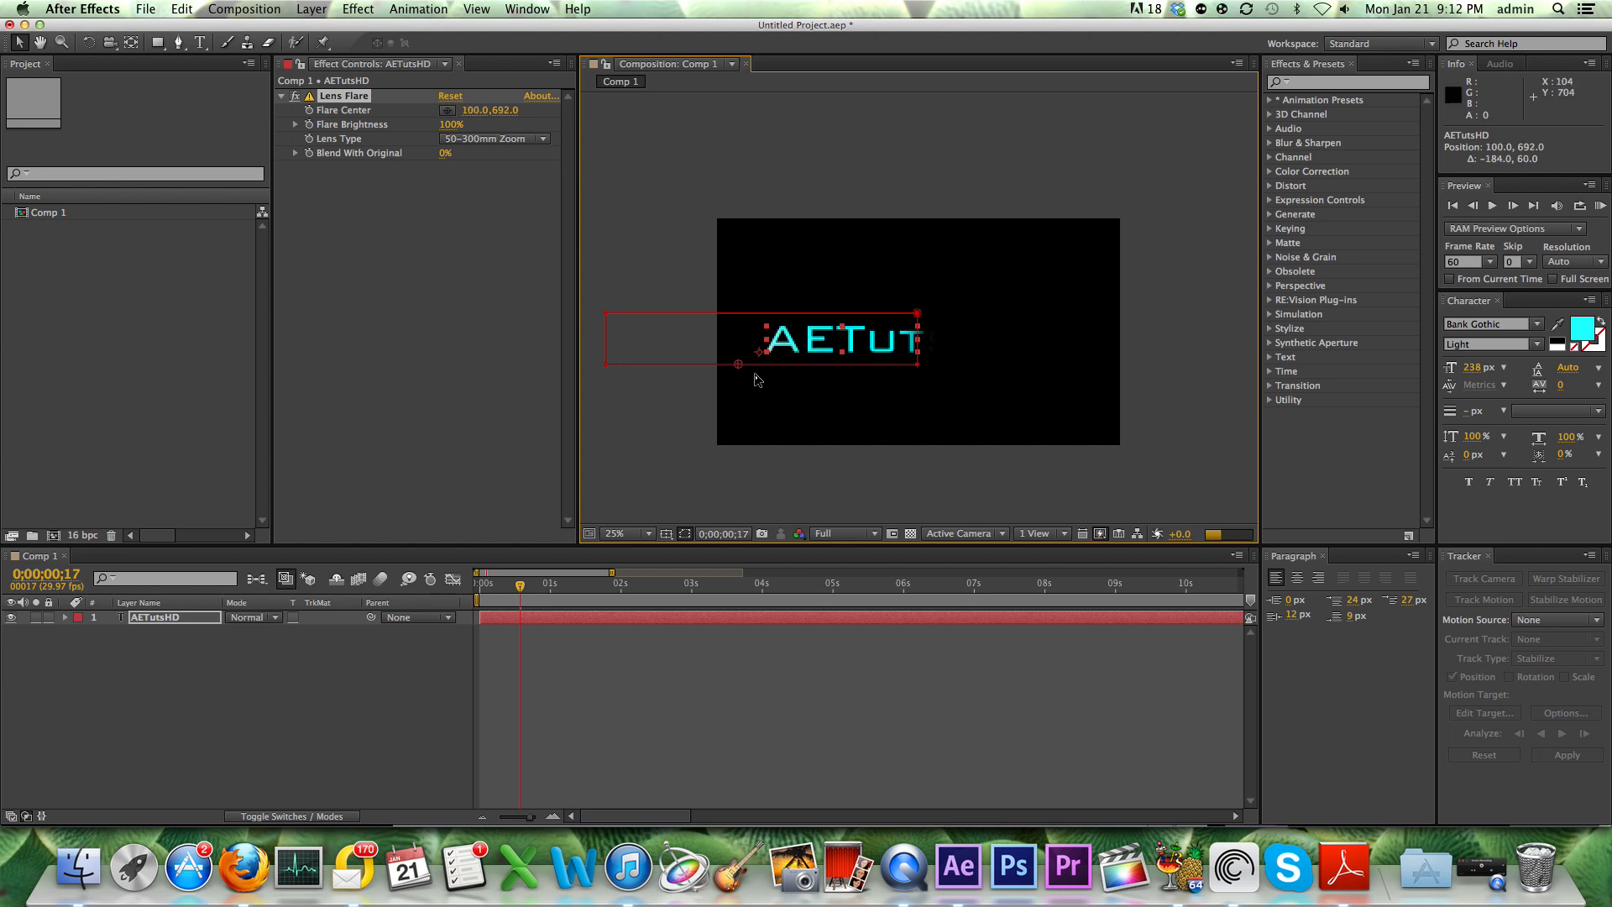
- At 0;00;00;00, place the Flare Center just left of the text at about 72, 704 and turn on its keyframing
{"action": "left_click_drag", "start_coordinate": [520, 585], "coordinate": [464, 591]}
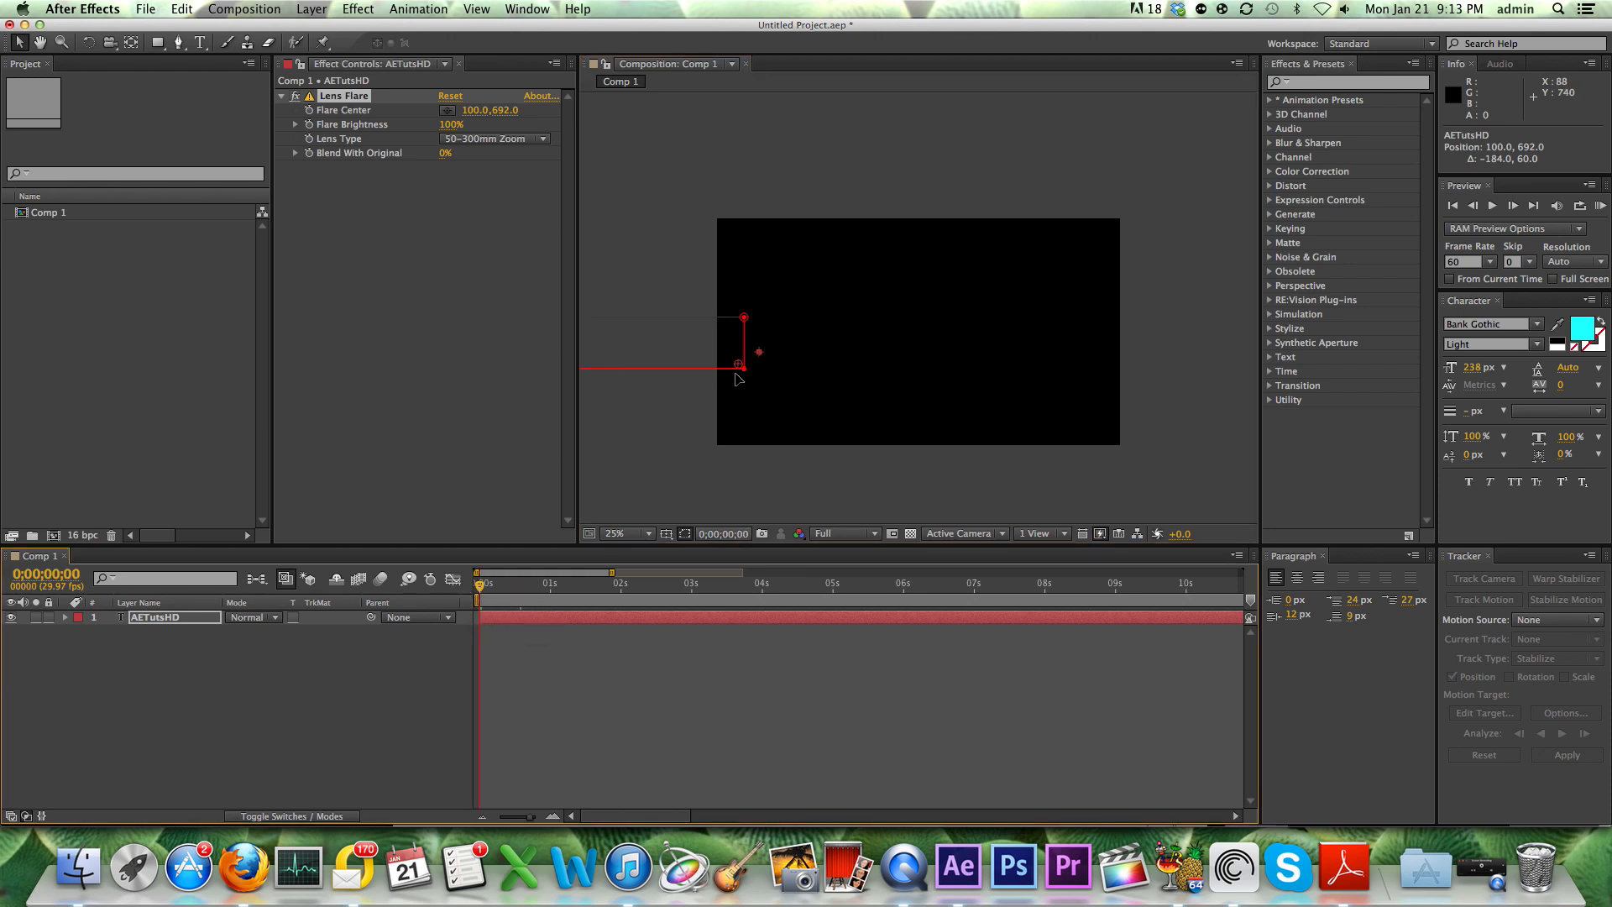
{"action": "left_click_drag", "start_coordinate": [739, 369], "coordinate": [733, 372]}
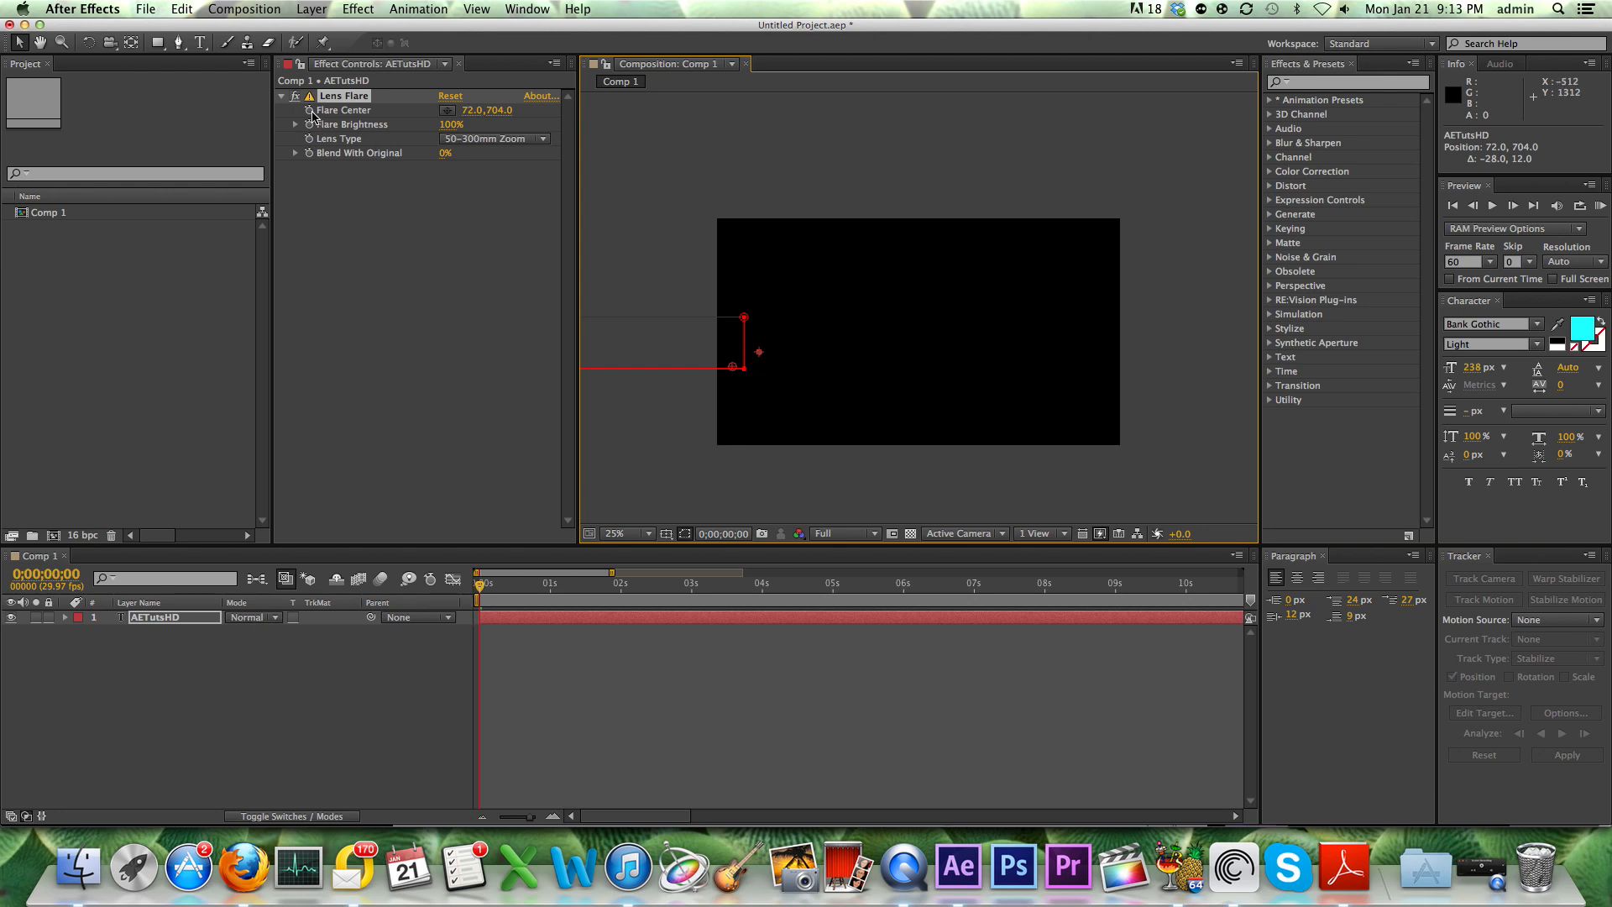
{"action": "left_click", "coordinate": [311, 112]}
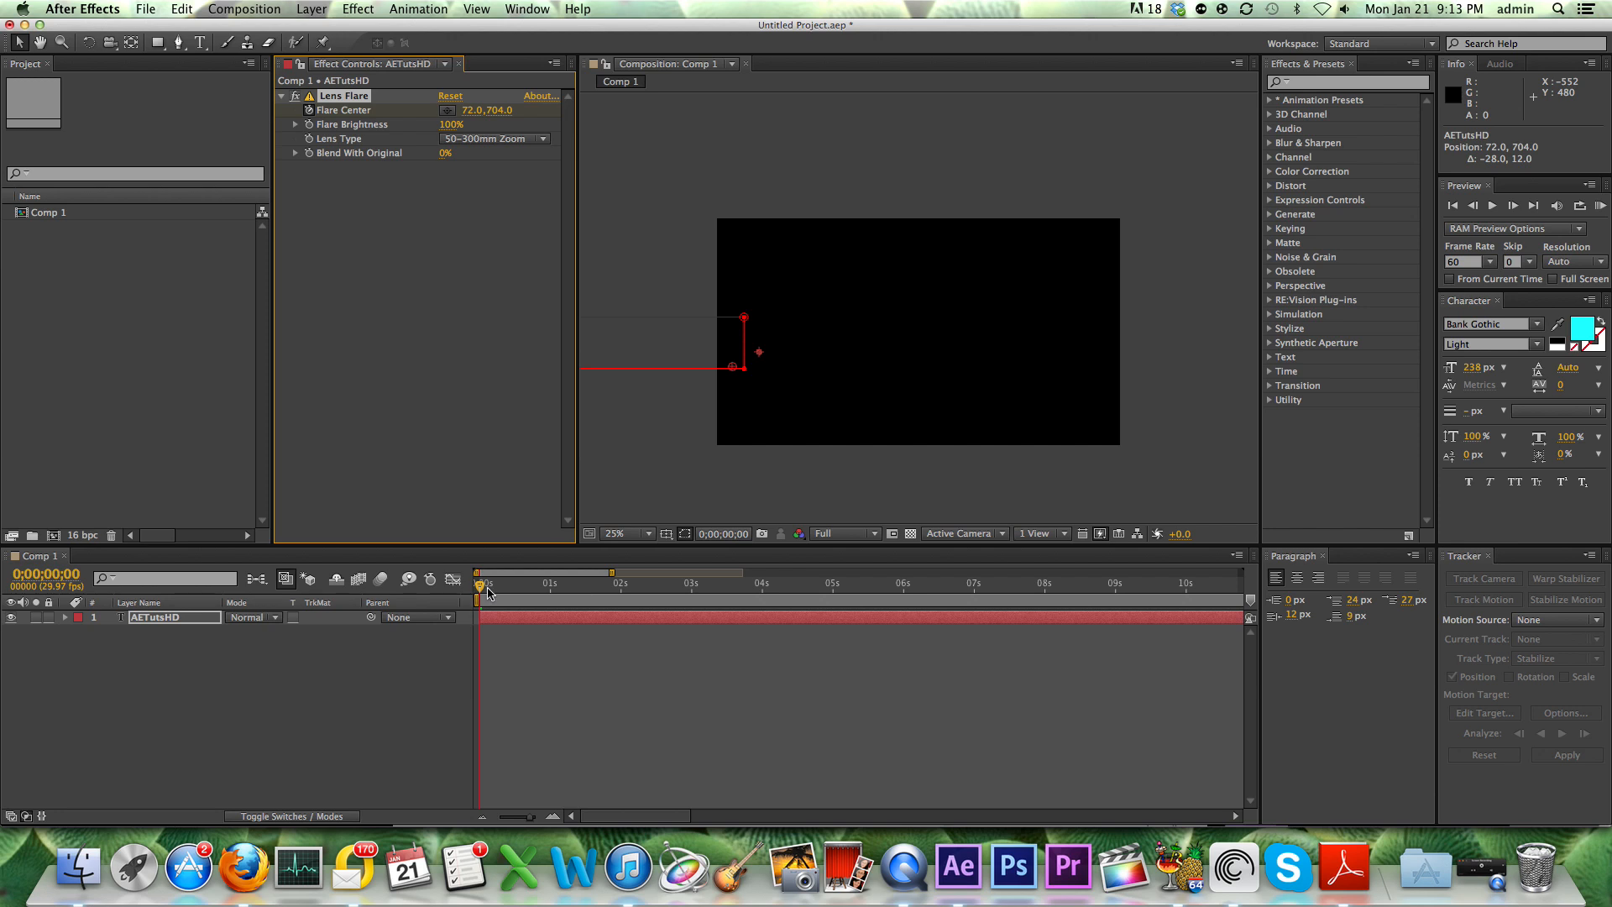
- Keyframe the Flare Center at about 1504, 620 on the letter D at 0;00;01;00 and about 256, 648 on the A at 0;00;02;13
{"action": "left_click_drag", "start_coordinate": [479, 588], "coordinate": [547, 594]}
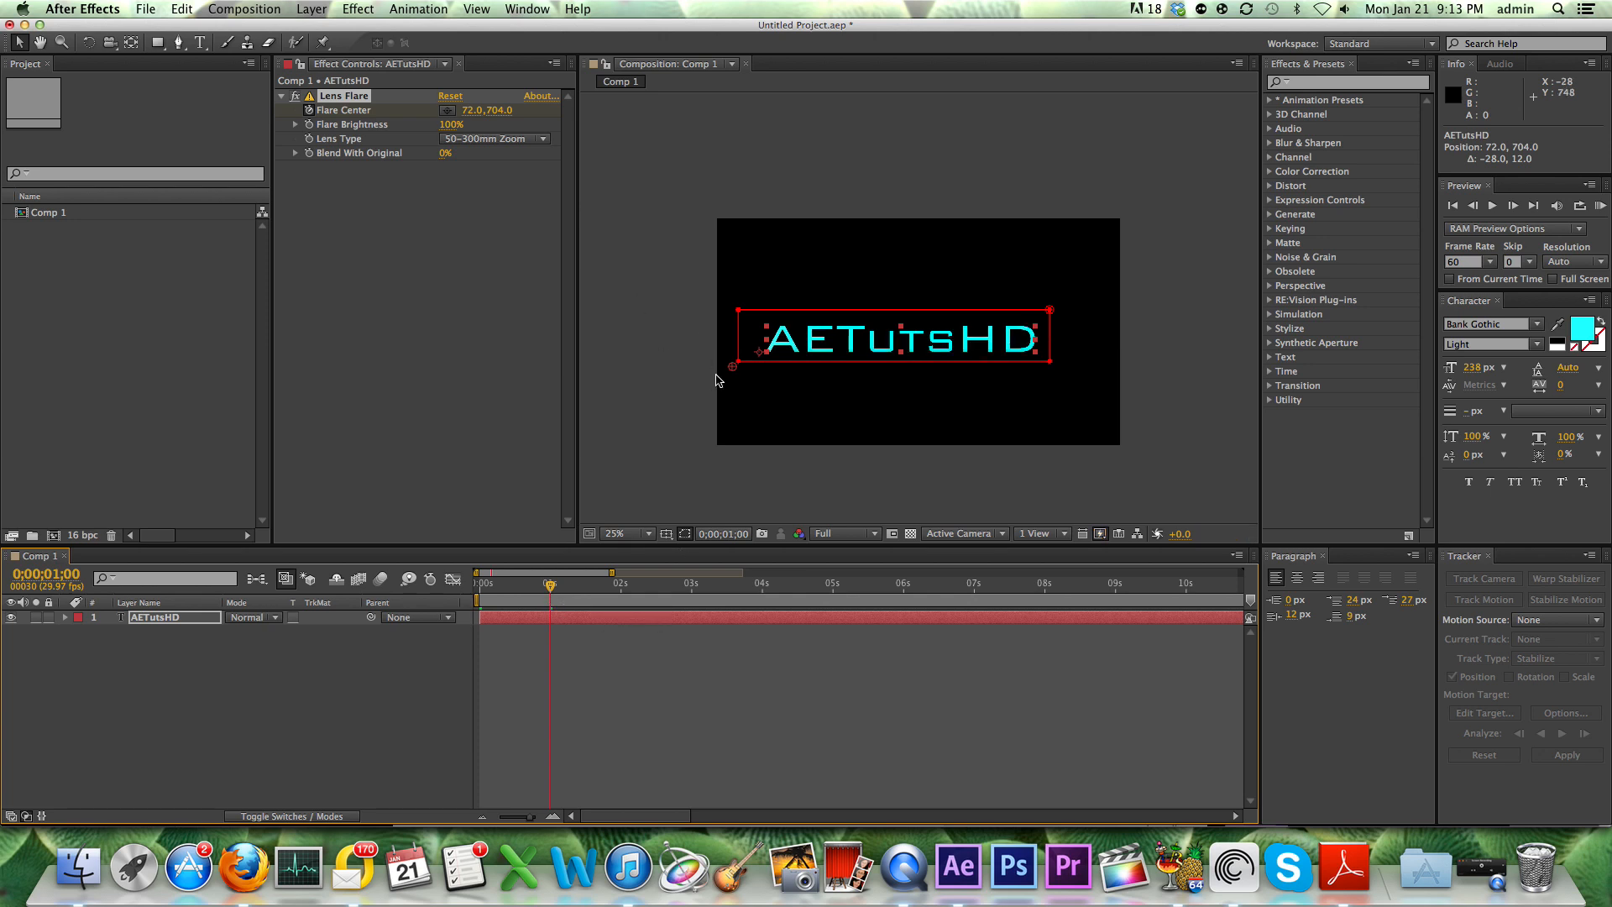
{"action": "left_click_drag", "start_coordinate": [732, 366], "coordinate": [1034, 360]}
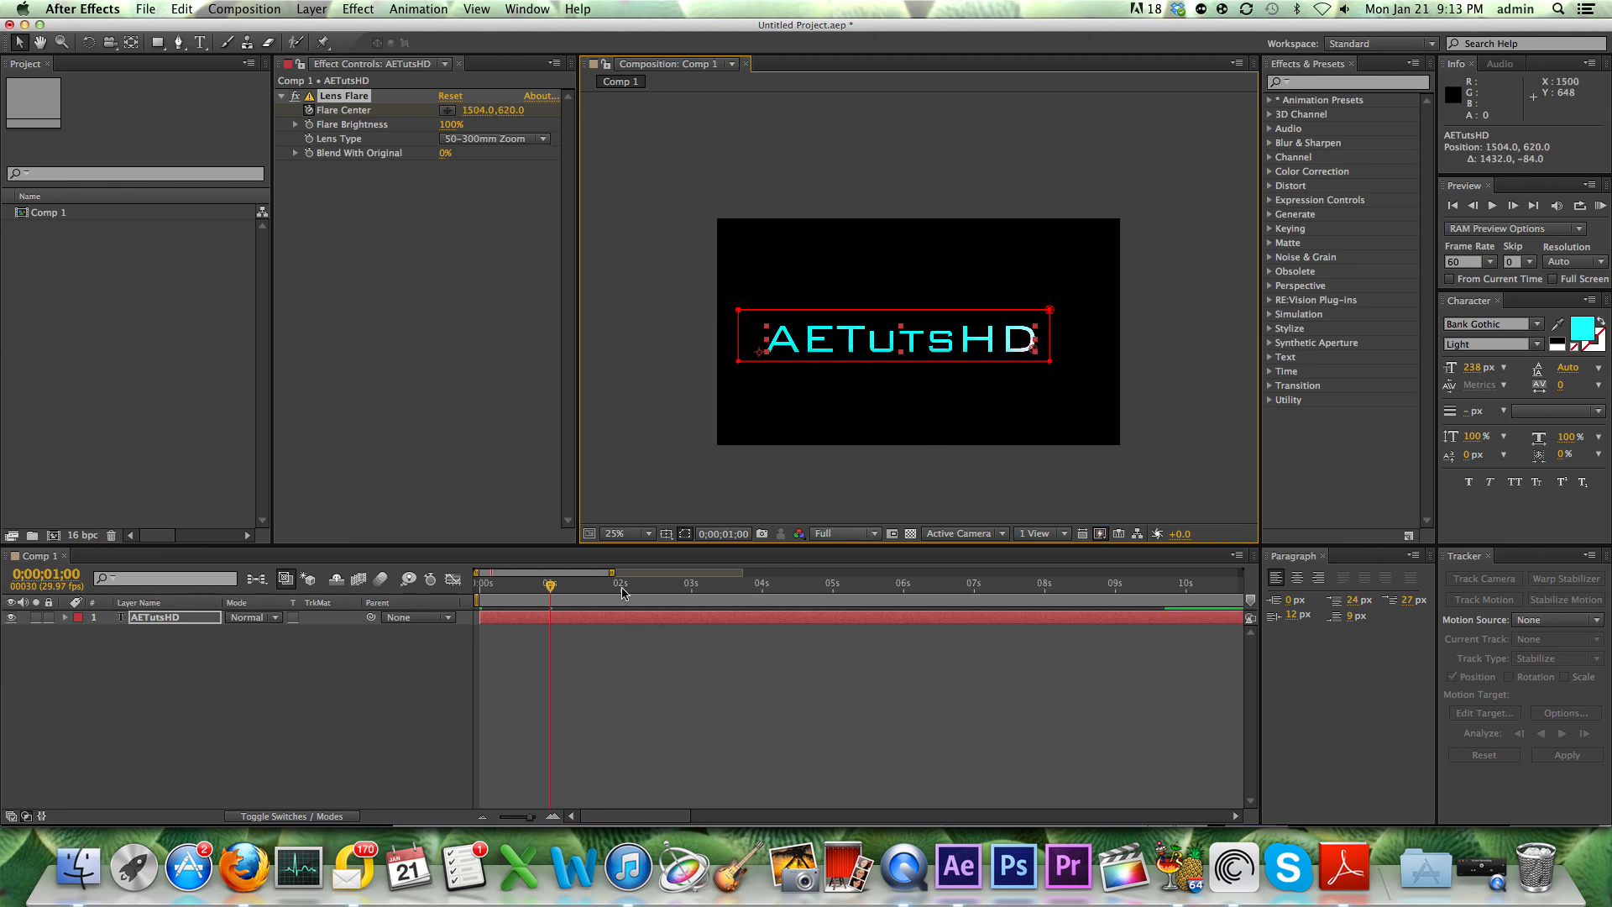
{"action": "left_click_drag", "start_coordinate": [625, 593], "coordinate": [653, 596]}
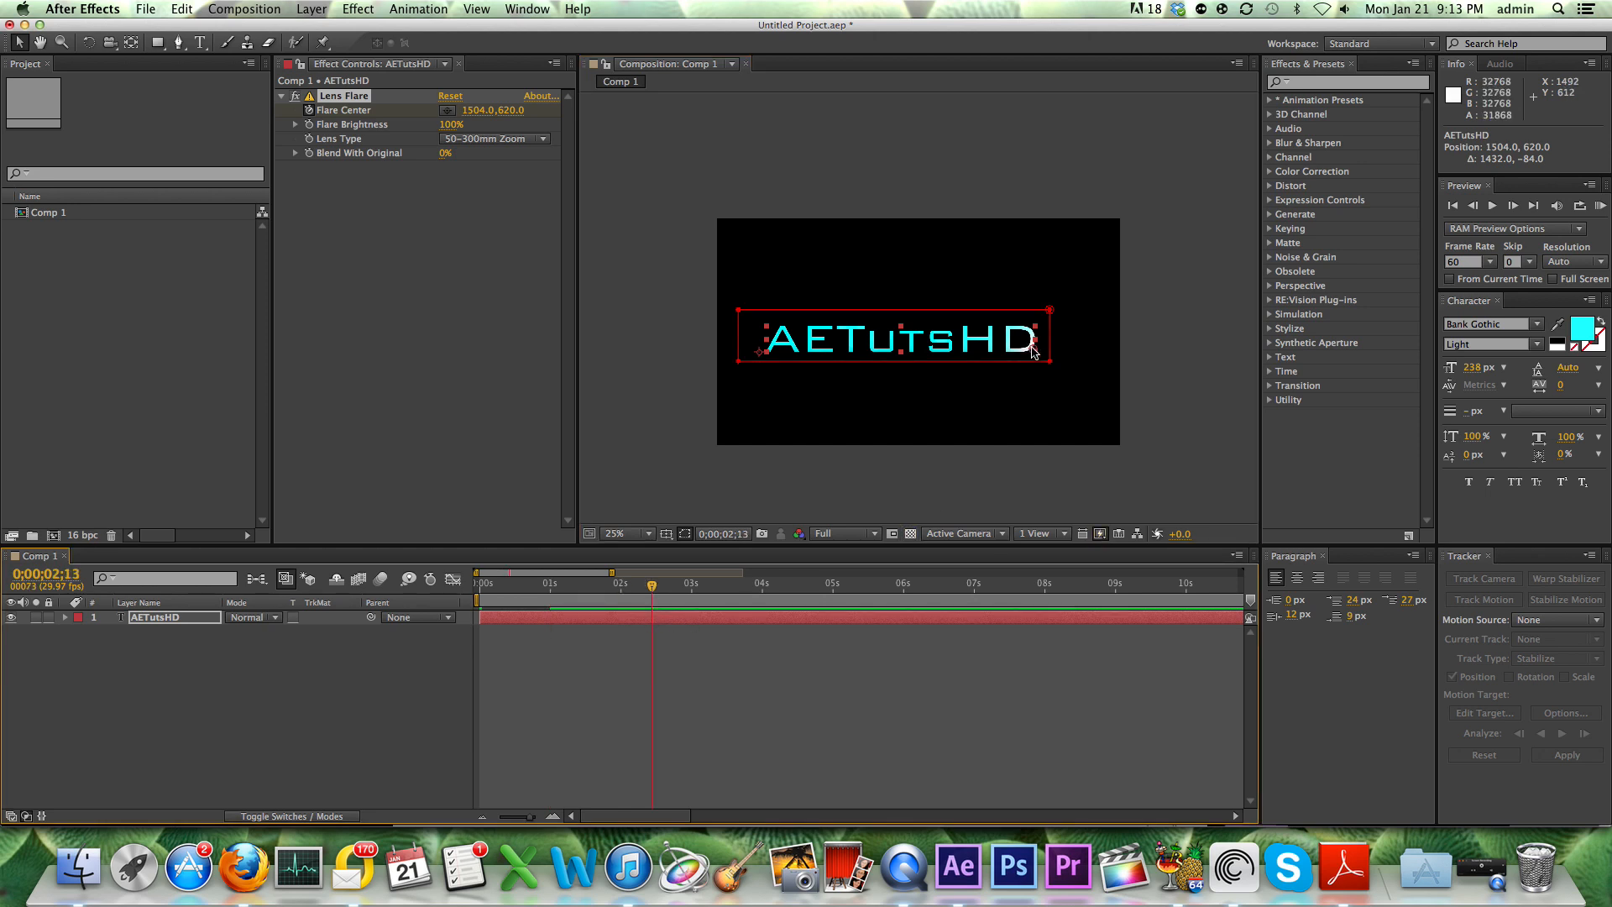
{"action": "left_click_drag", "start_coordinate": [1030, 349], "coordinate": [771, 355]}
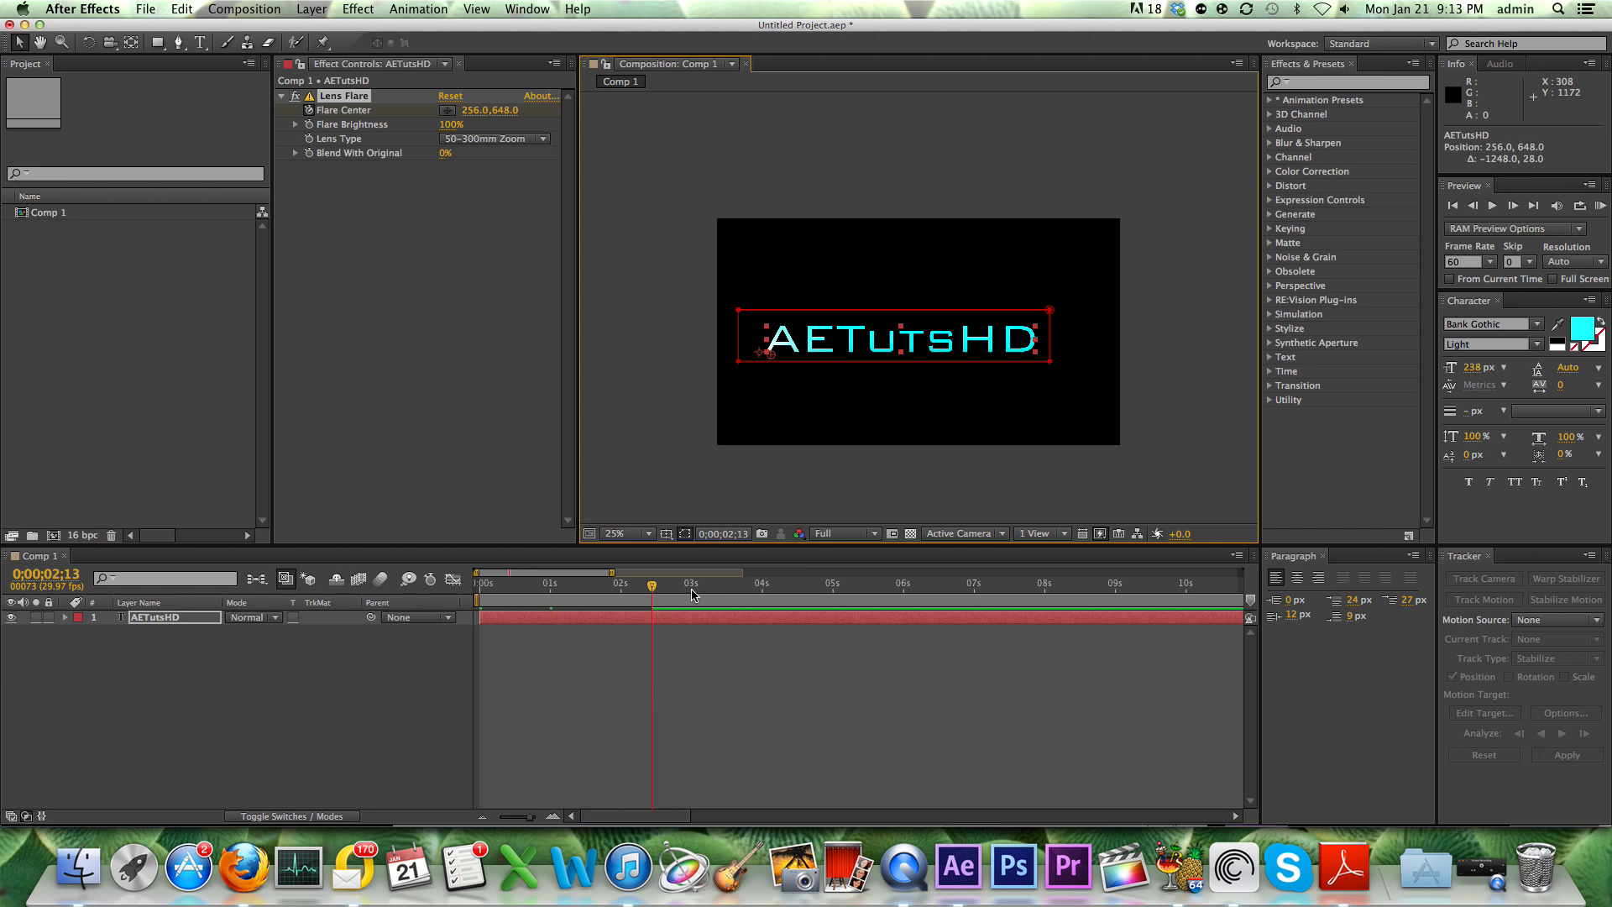
- Keyframe the Flare Center at about 864, 612 mid-text at 0;00;03;01 and about 88, 668 left of the text at 0;00;04;14
{"action": "left_click", "coordinate": [694, 588]}
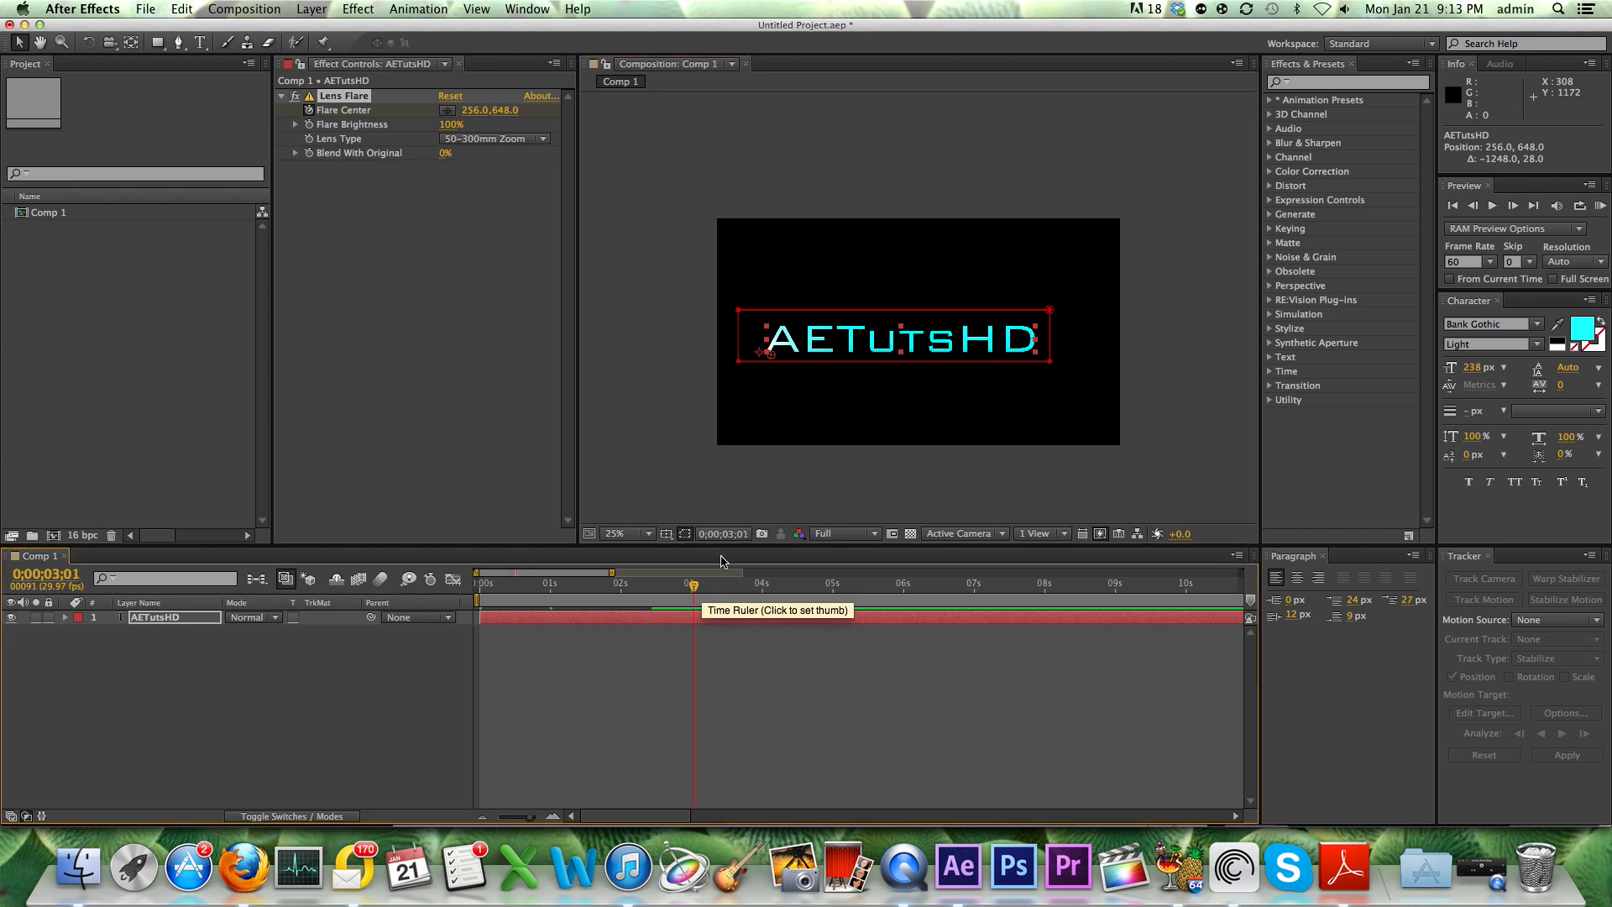
{"action": "left_click_drag", "start_coordinate": [771, 354], "coordinate": [900, 351]}
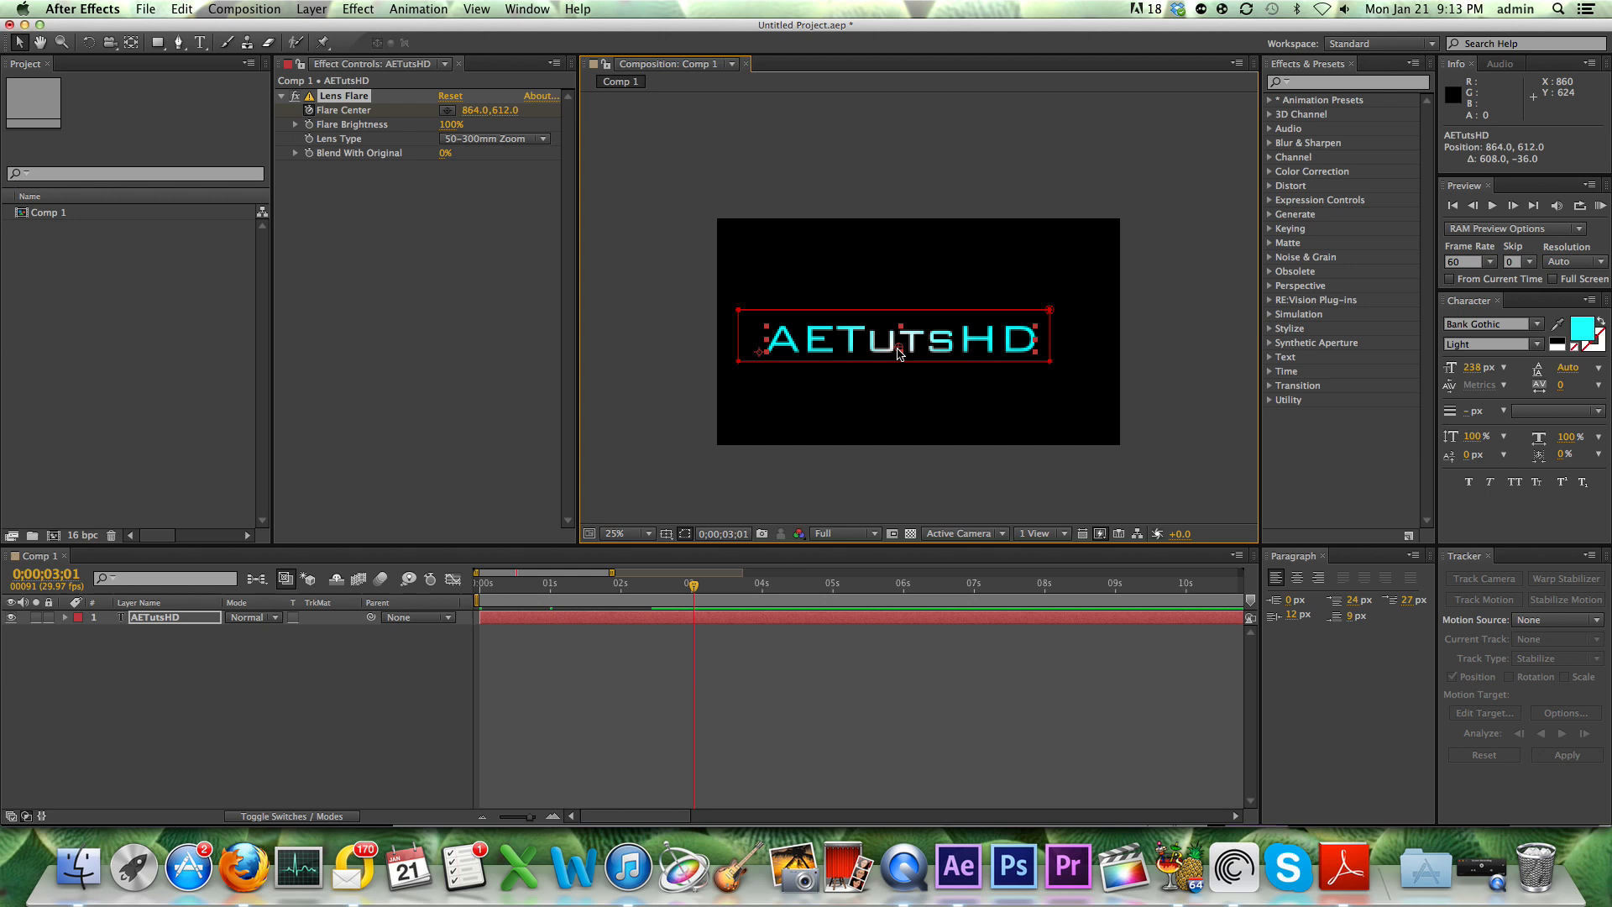
{"action": "left_click", "coordinate": [796, 591]}
{"action": "left_click_drag", "start_coordinate": [899, 353], "coordinate": [732, 361]}
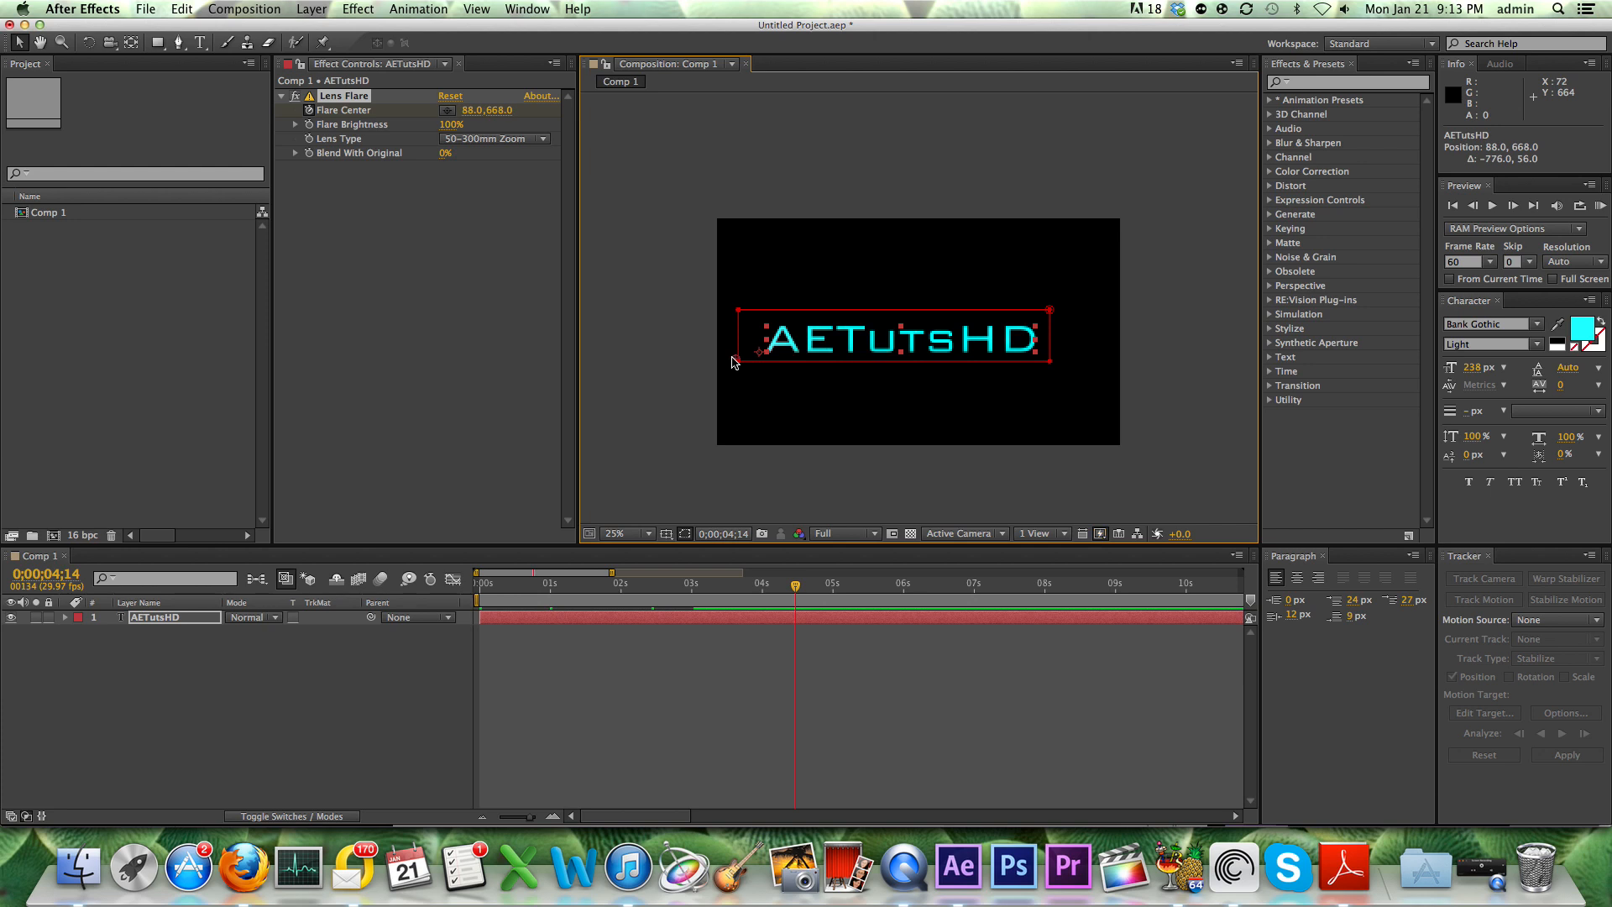
{"action": "left_click_drag", "start_coordinate": [758, 597], "coordinate": [795, 604]}
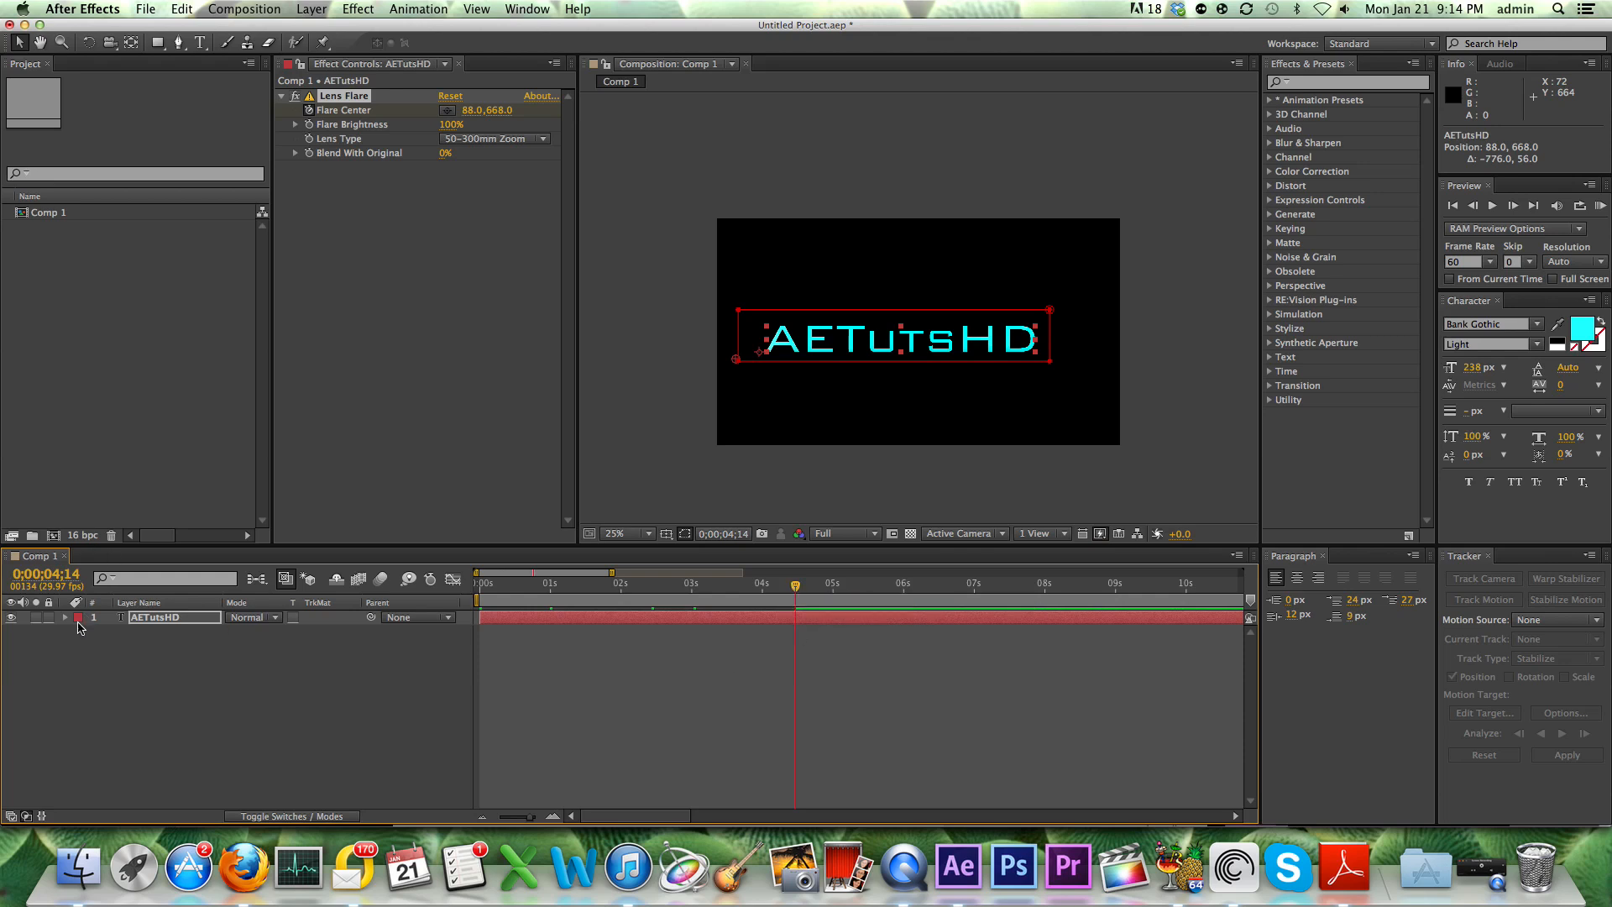
- Add Mask Path keyframes with Mask 1 moved above the text at 0;00;04;14 and below the text at 0;00;06;14
{"action": "left_click", "coordinate": [67, 618]}
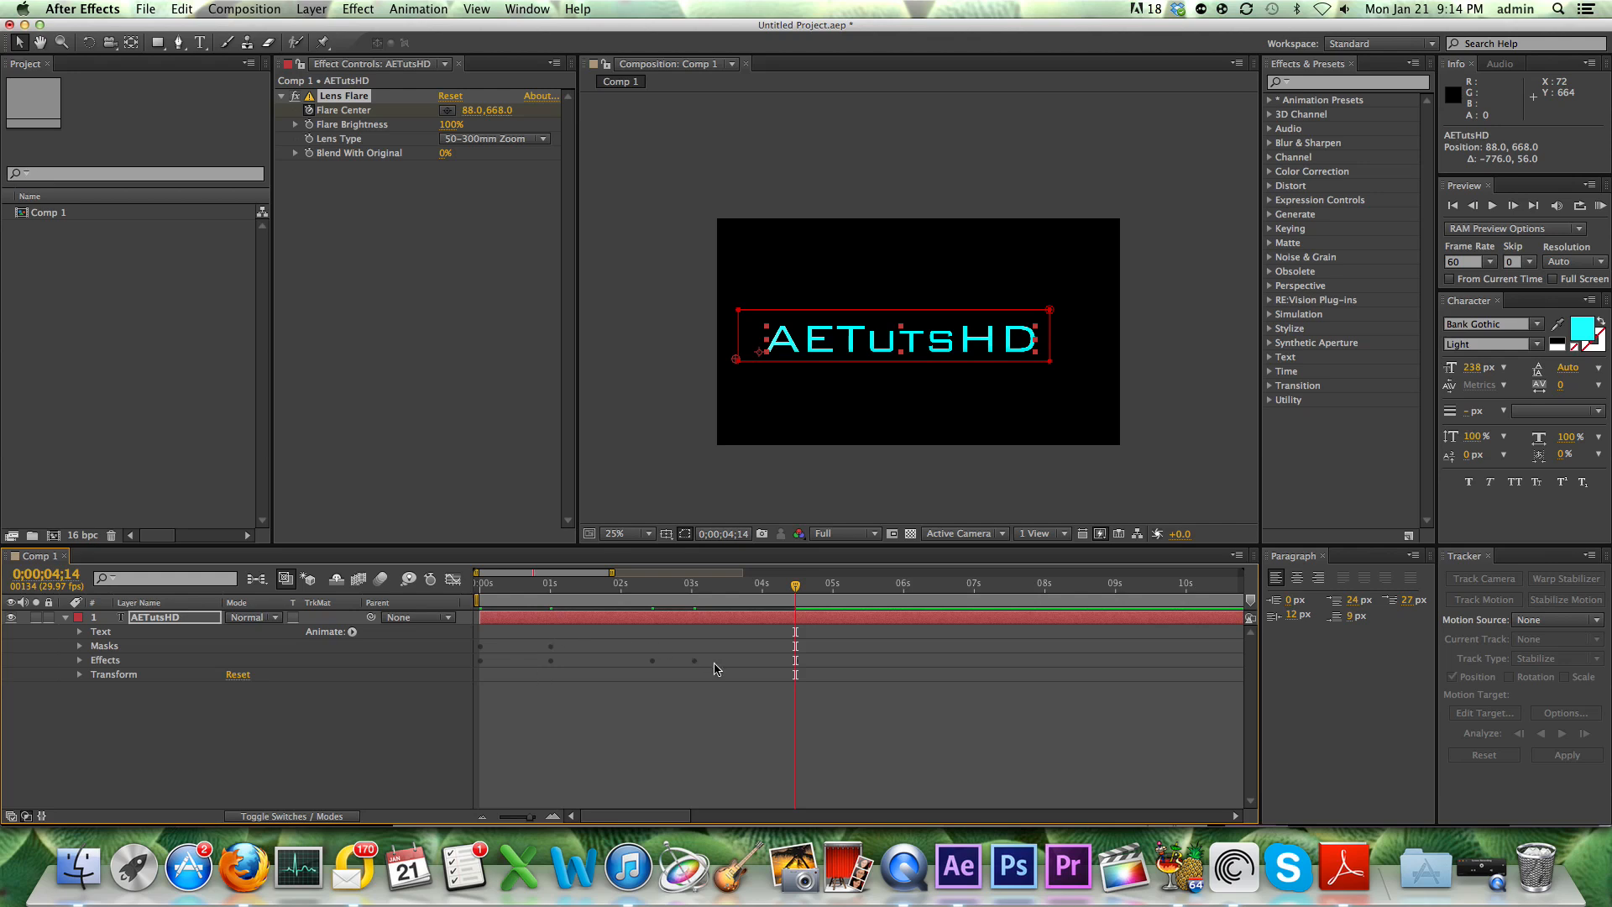
{"action": "left_click", "coordinate": [75, 649]}
{"action": "left_click", "coordinate": [80, 647]}
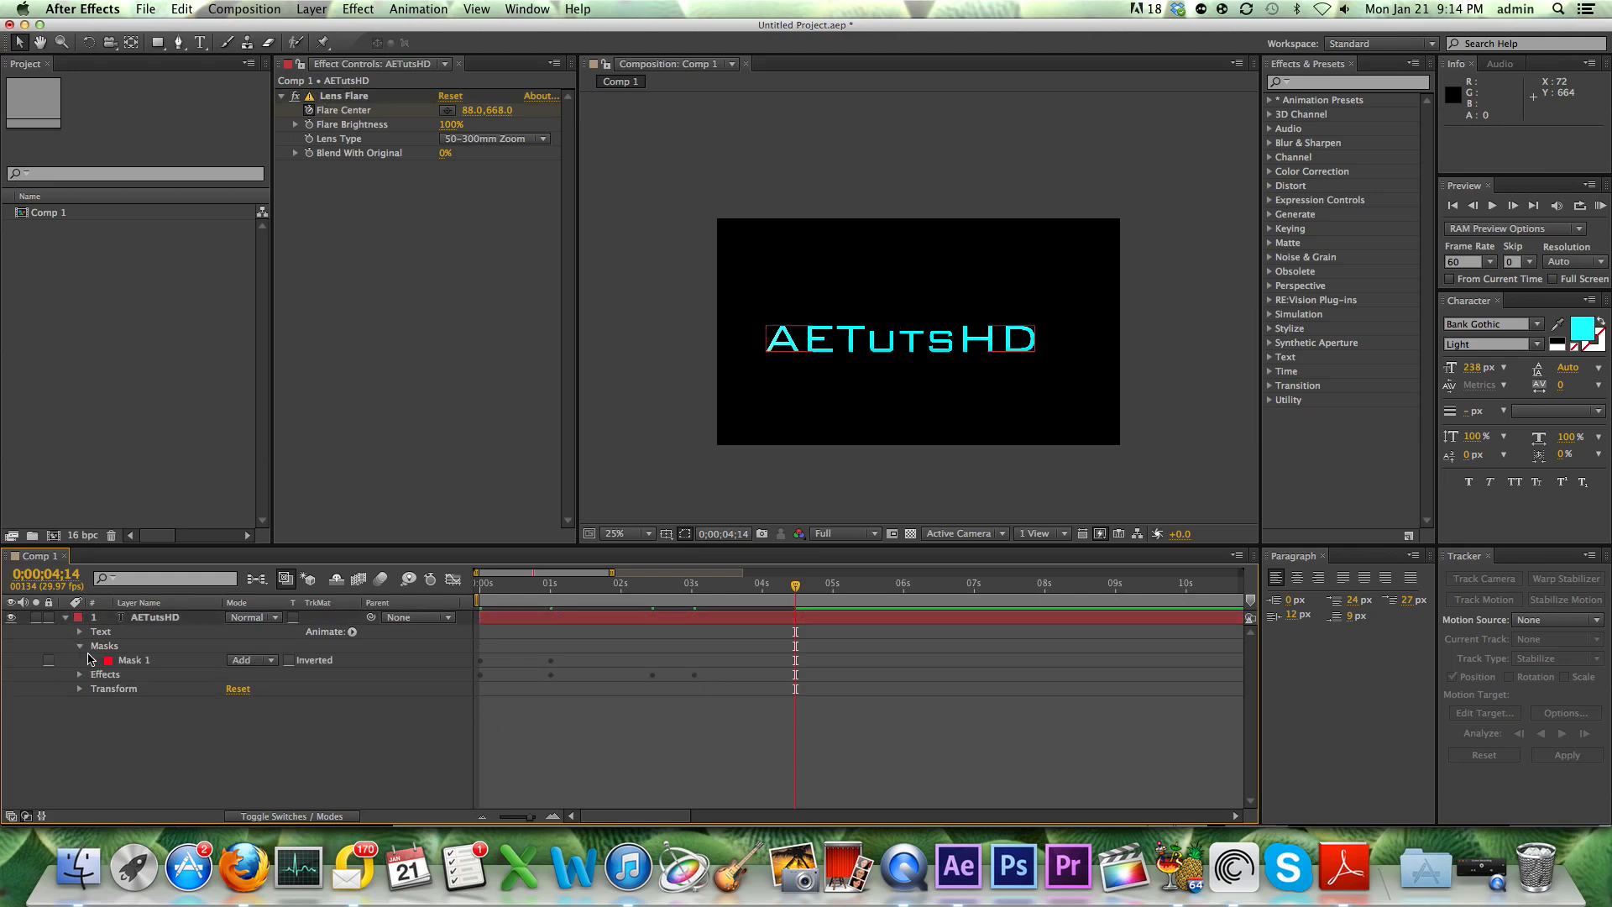
{"action": "left_click", "coordinate": [94, 661]}
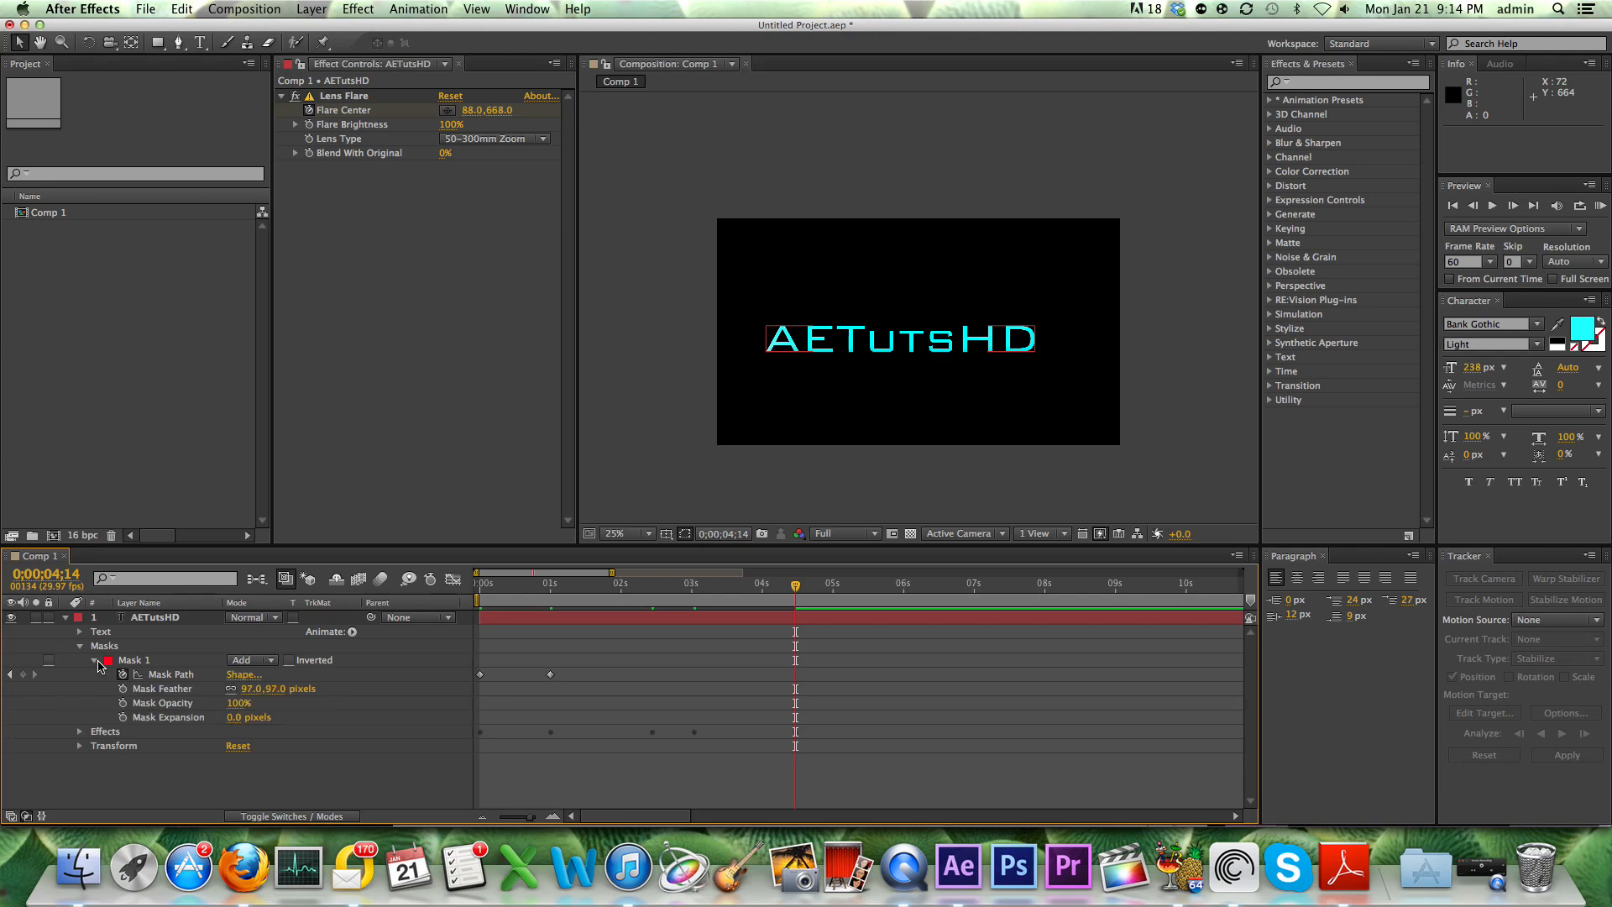
{"action": "left_click", "coordinate": [166, 676]}
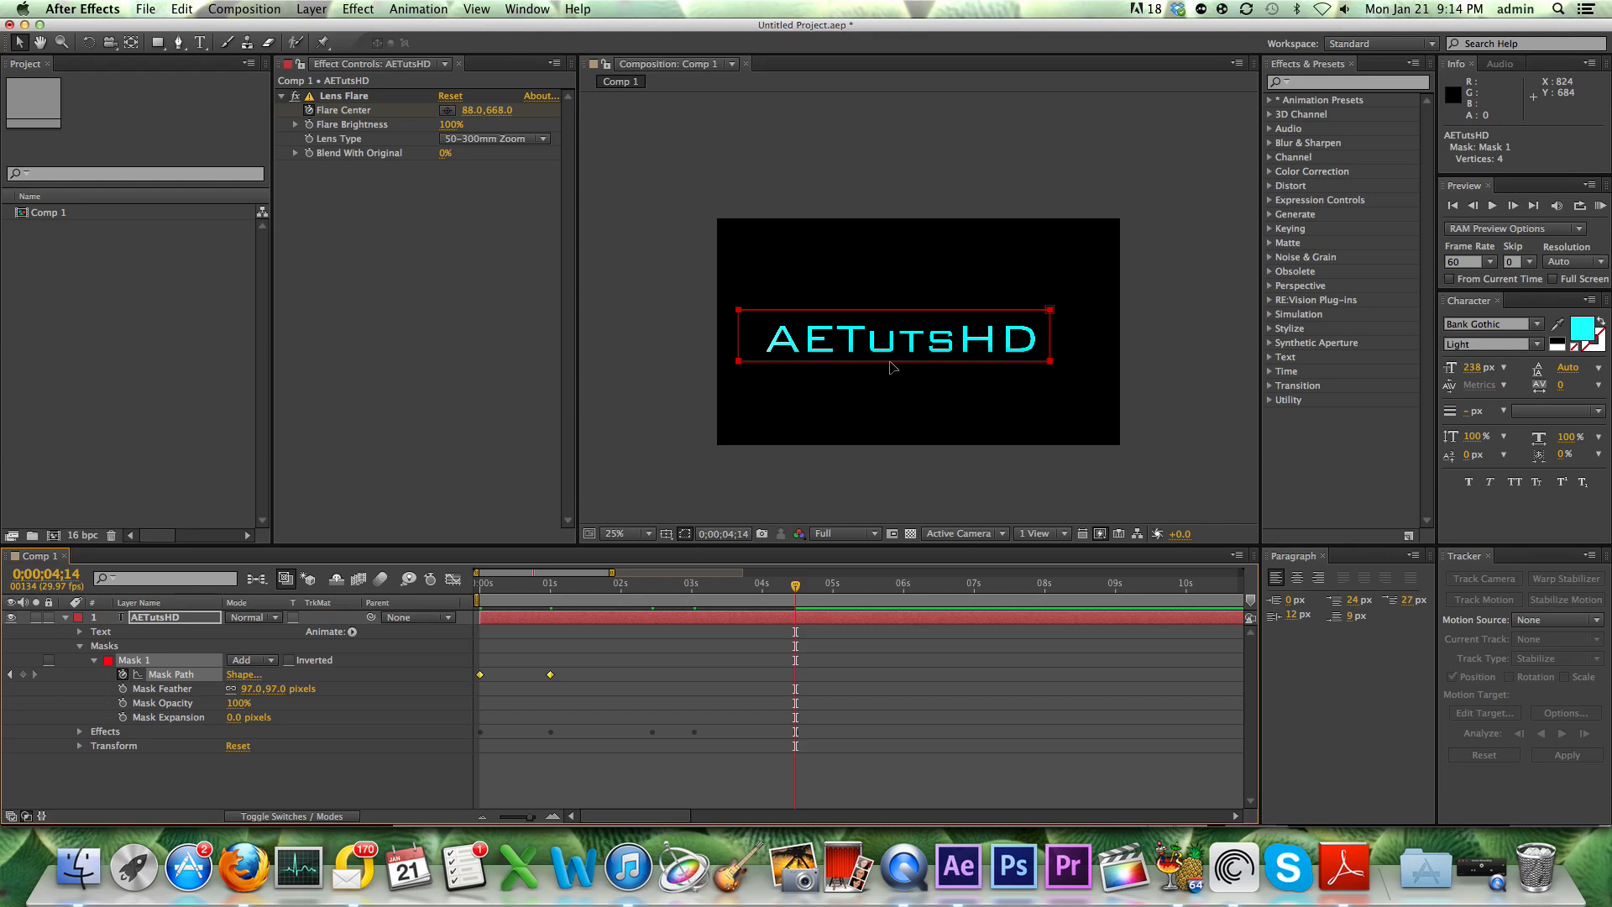
{"action": "left_click_drag", "start_coordinate": [892, 367], "coordinate": [902, 293]}
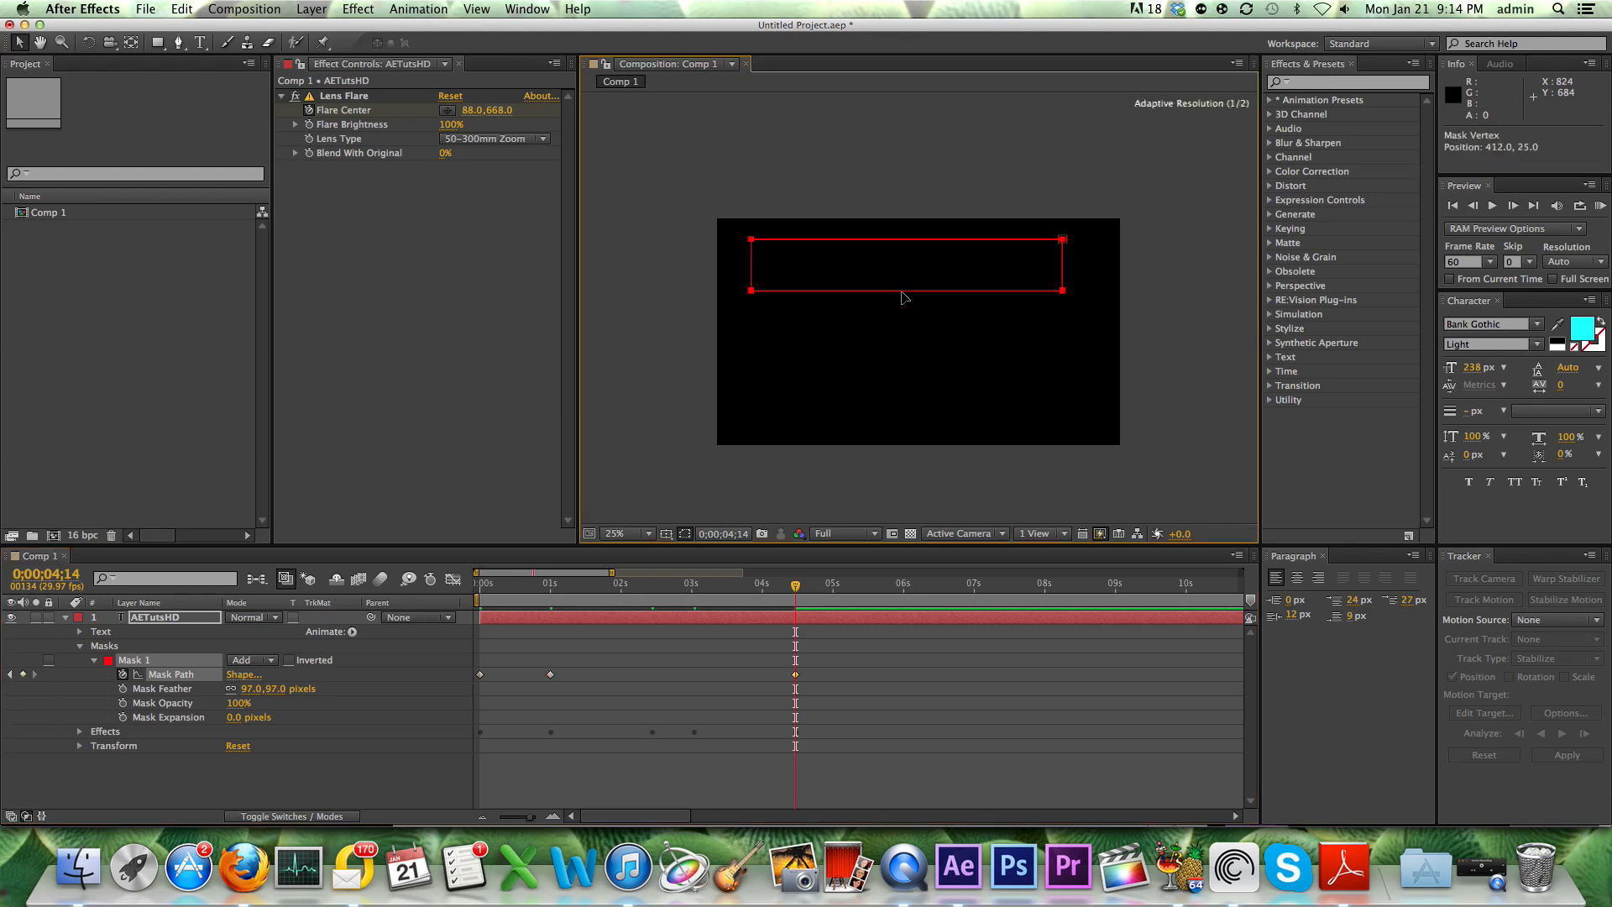
{"action": "left_click", "coordinate": [937, 592]}
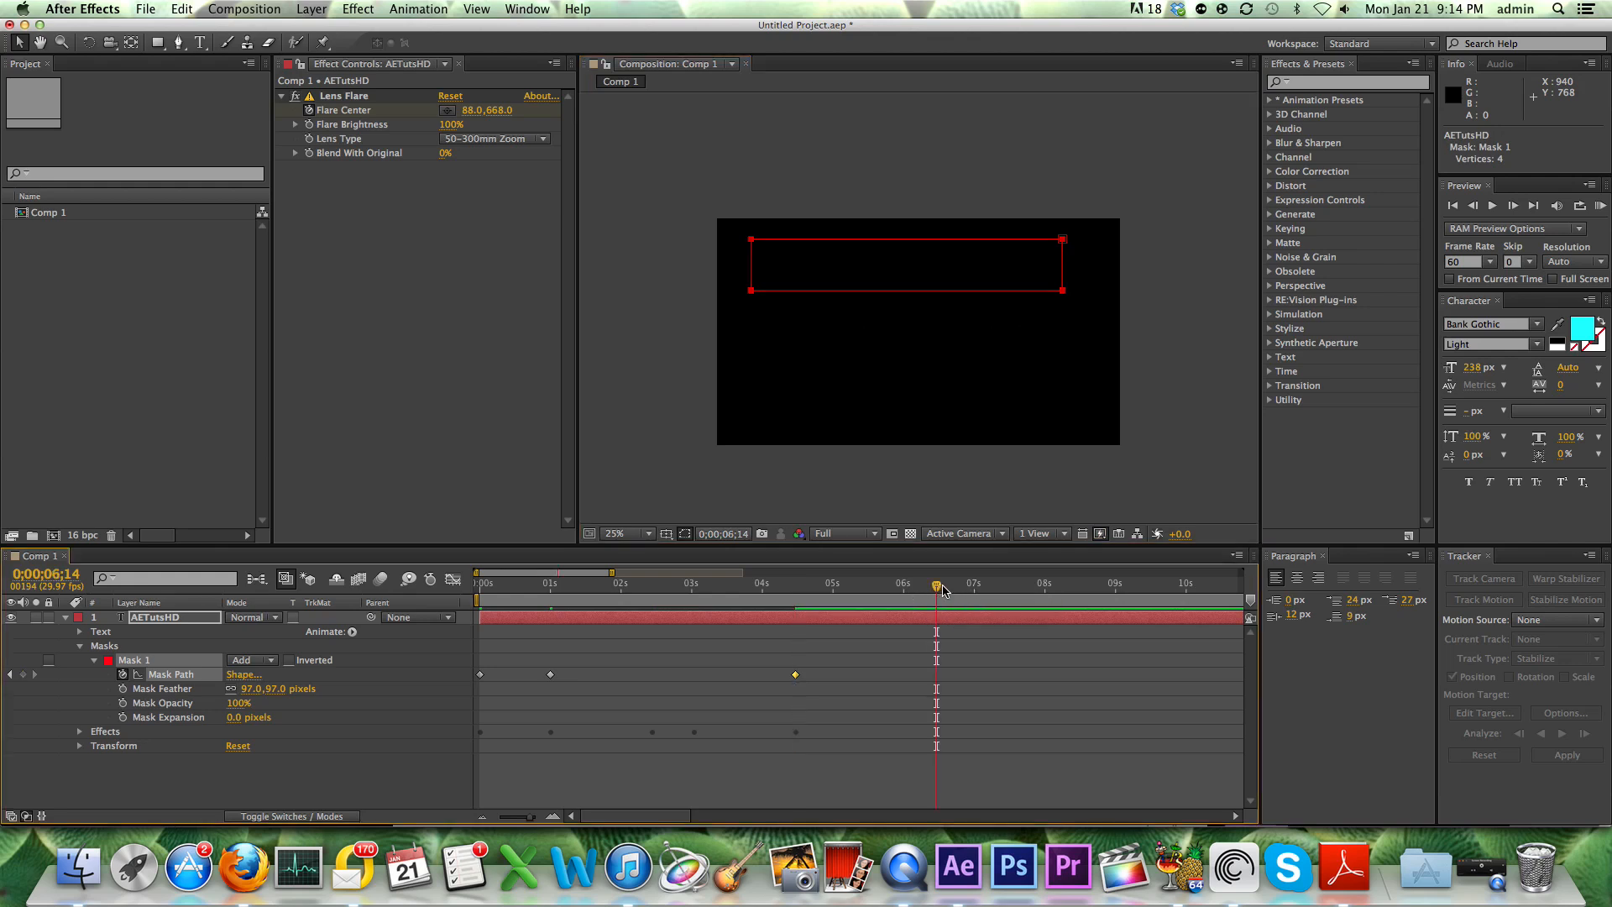
{"action": "left_click_drag", "start_coordinate": [919, 296], "coordinate": [918, 426]}
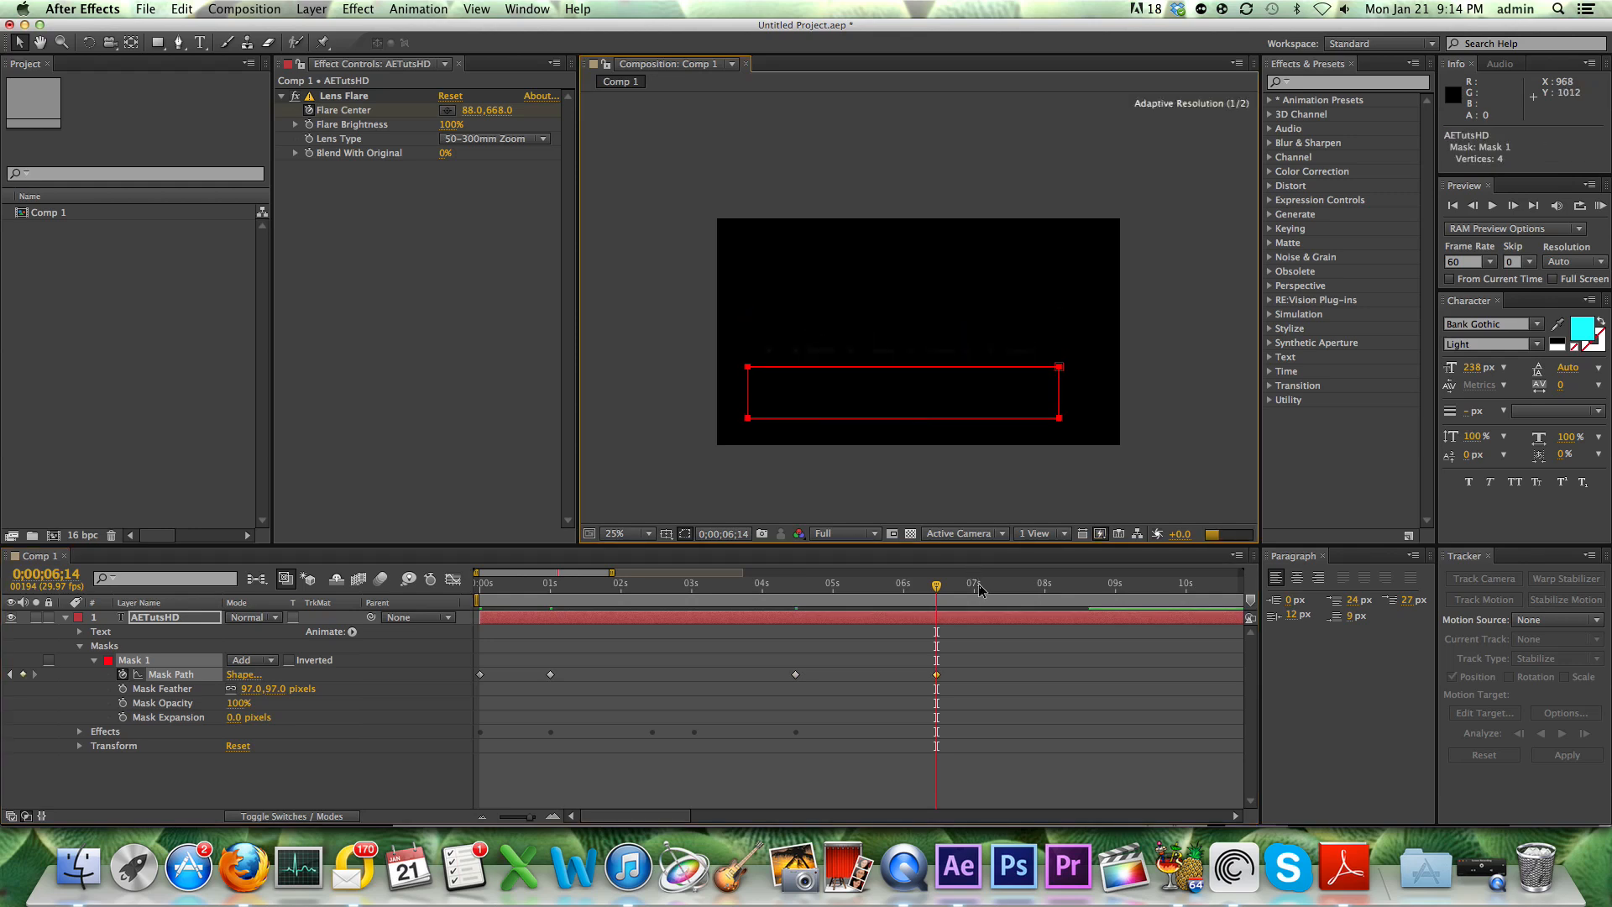
- Add Mask Path keyframes with Mask 1 back over the text at 0;00;08;00 and moved right of the text at 0;00;09;00
{"action": "left_click", "coordinate": [1044, 588]}
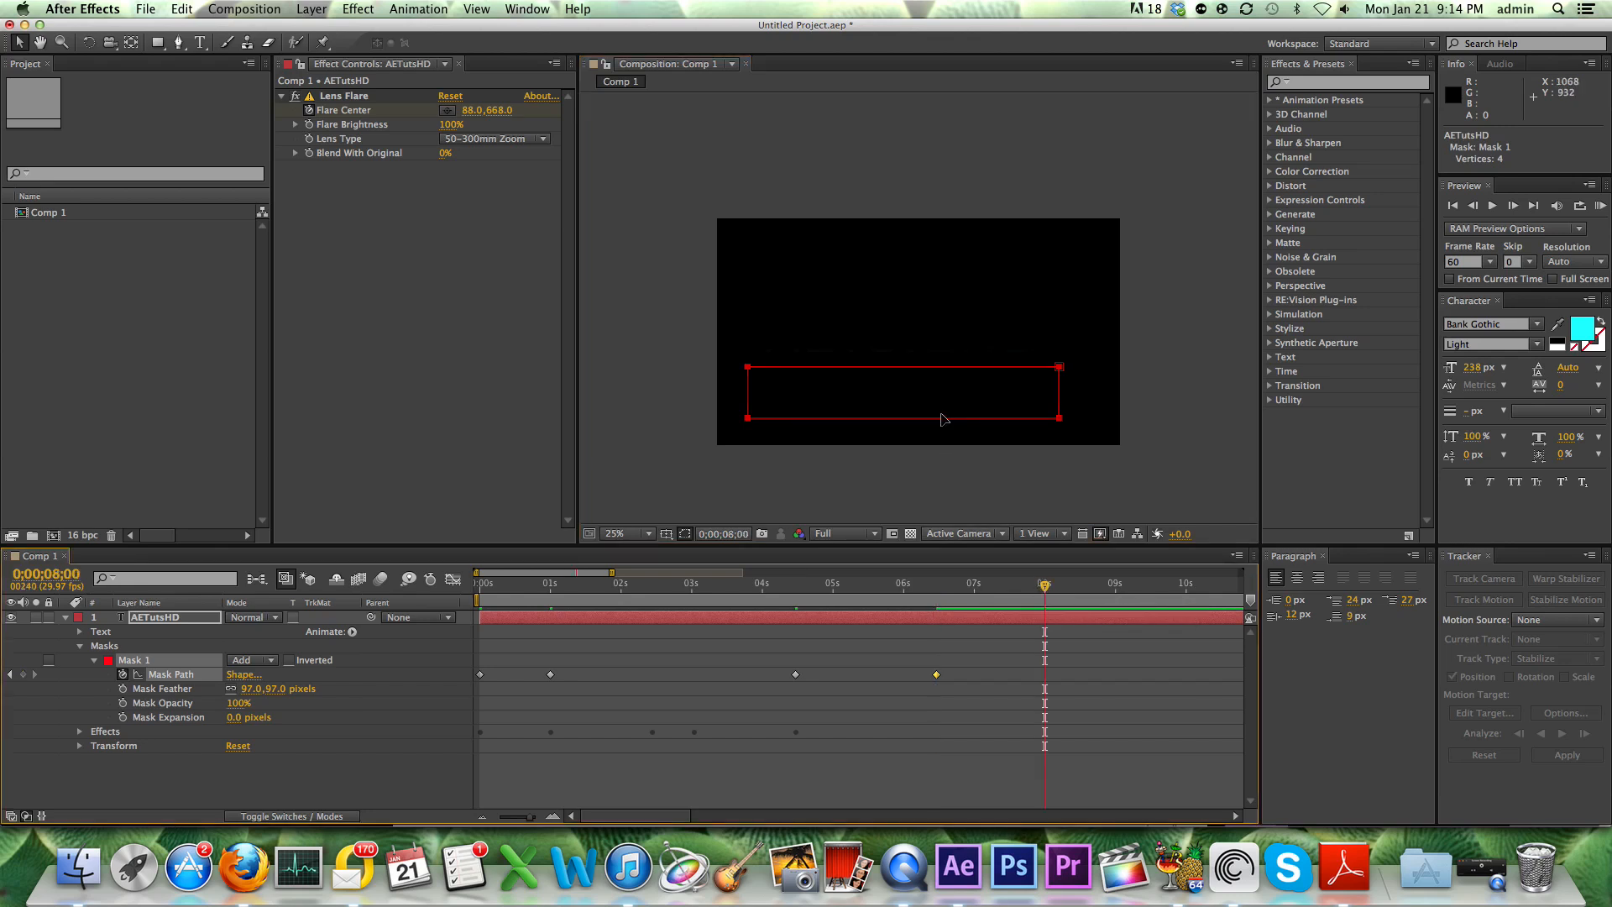
{"action": "left_click_drag", "start_coordinate": [945, 388], "coordinate": [945, 324]}
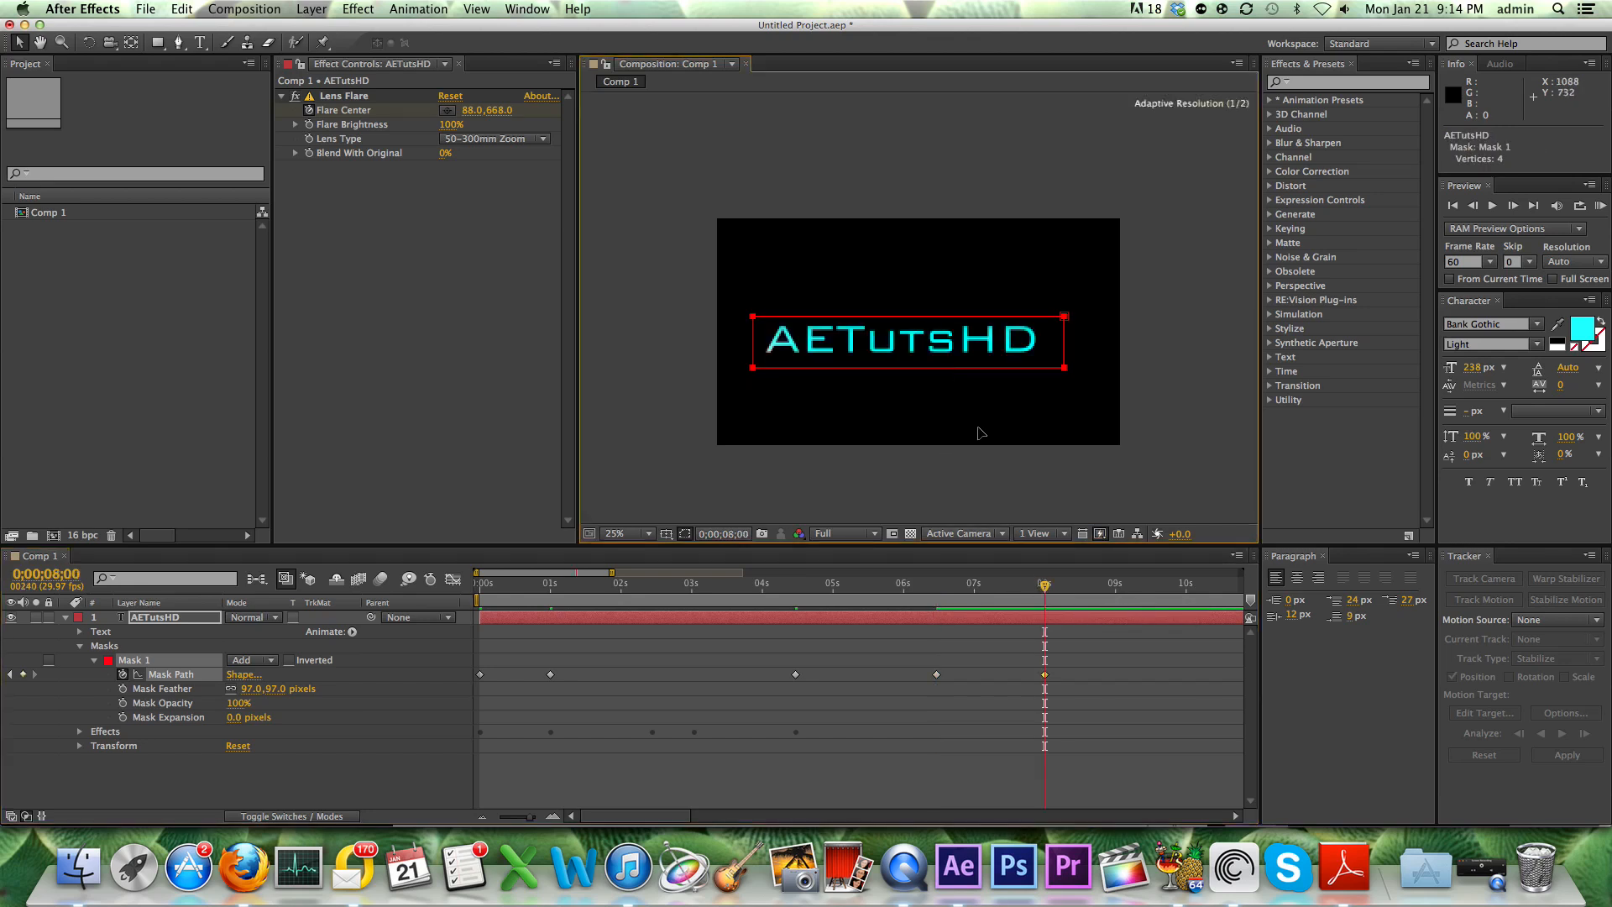
{"action": "left_click", "coordinate": [1122, 601]}
{"action": "left_click_drag", "start_coordinate": [896, 375], "coordinate": [1203, 368]}
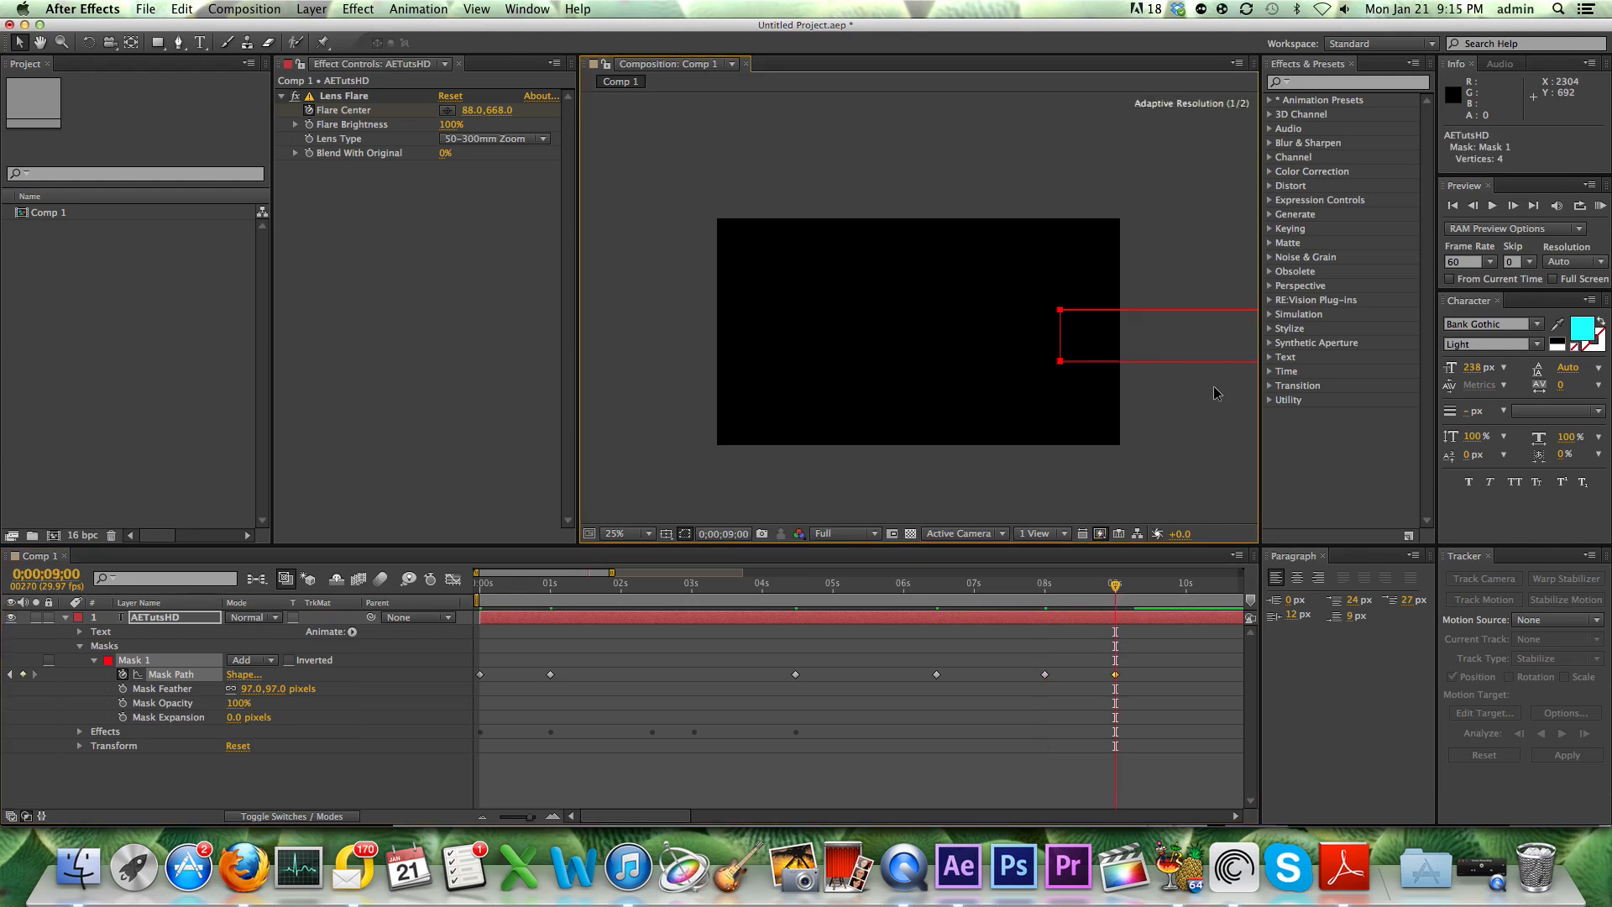
- Play the text animation from the start of the composition and collapse the AETutsHD layer's properties
{"action": "left_click", "coordinate": [1076, 585]}
{"action": "left_click_drag", "start_coordinate": [1053, 593], "coordinate": [440, 644]}
{"action": "key", "text": "space"}
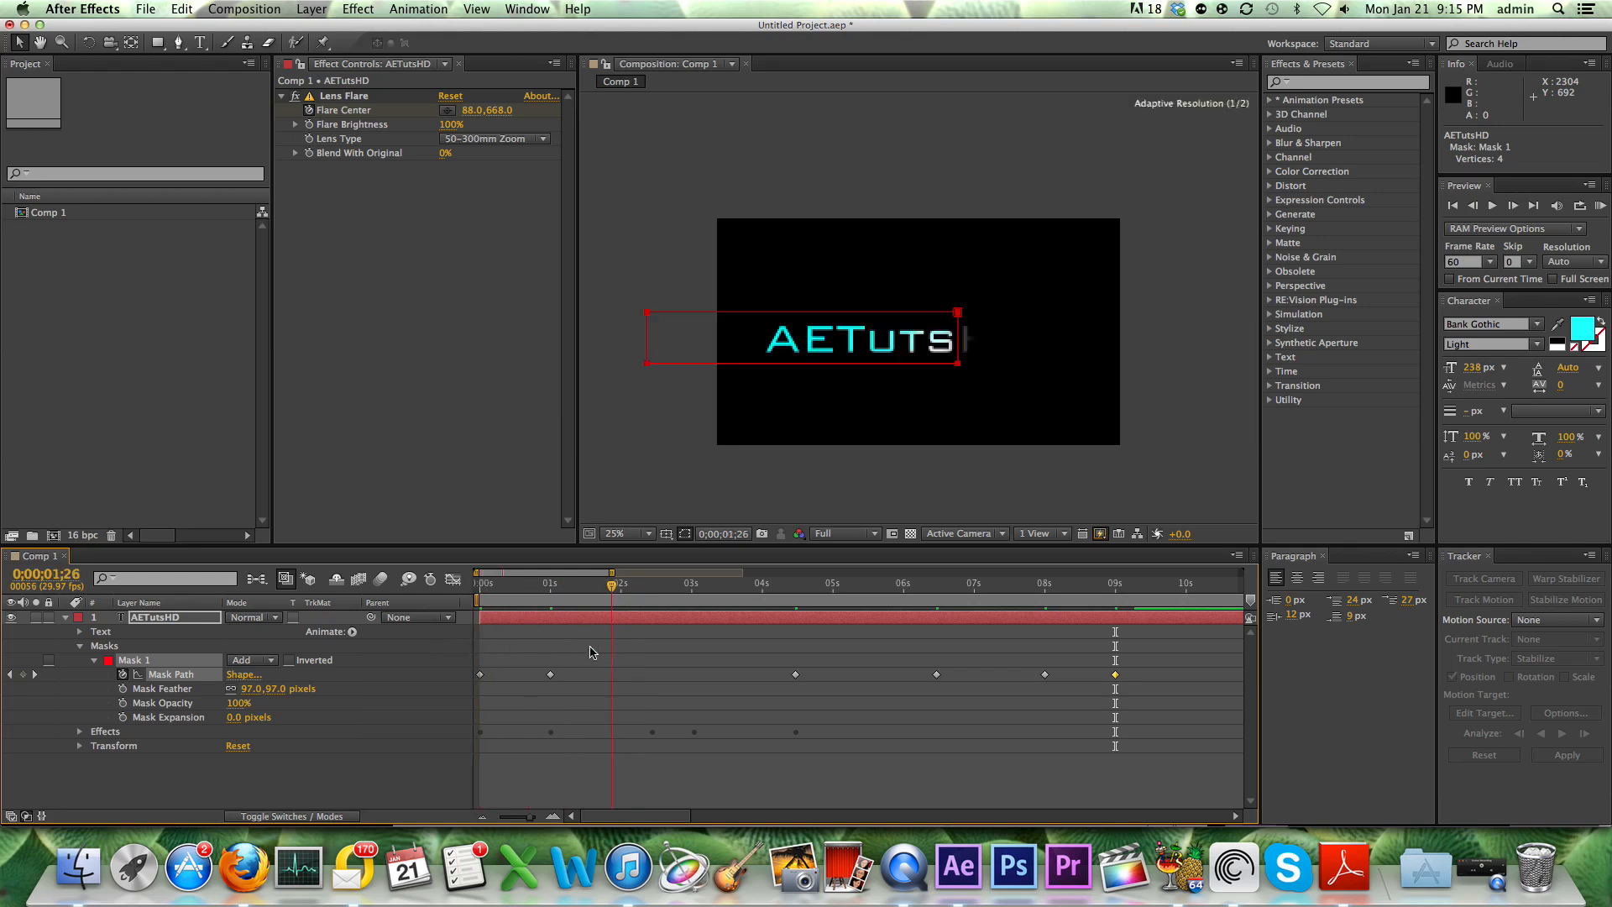
{"action": "left_click", "coordinate": [66, 620]}
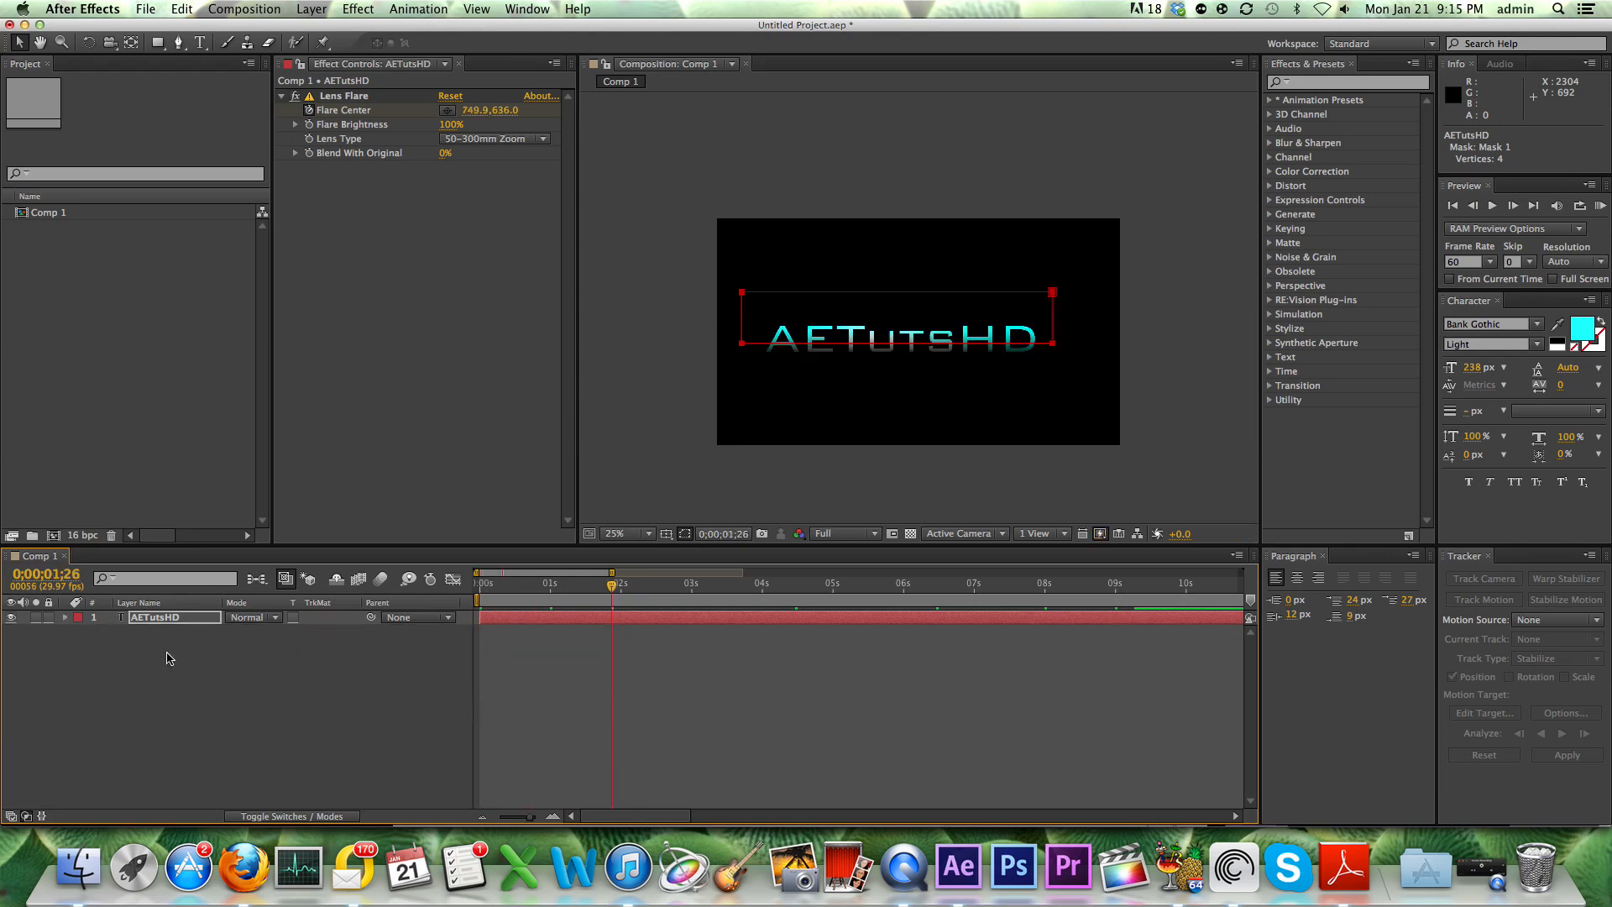
- Split the AETutsHD layer at 0;00;09;01 and delete the part after the split
{"action": "left_click_drag", "start_coordinate": [614, 589], "coordinate": [1116, 594]}
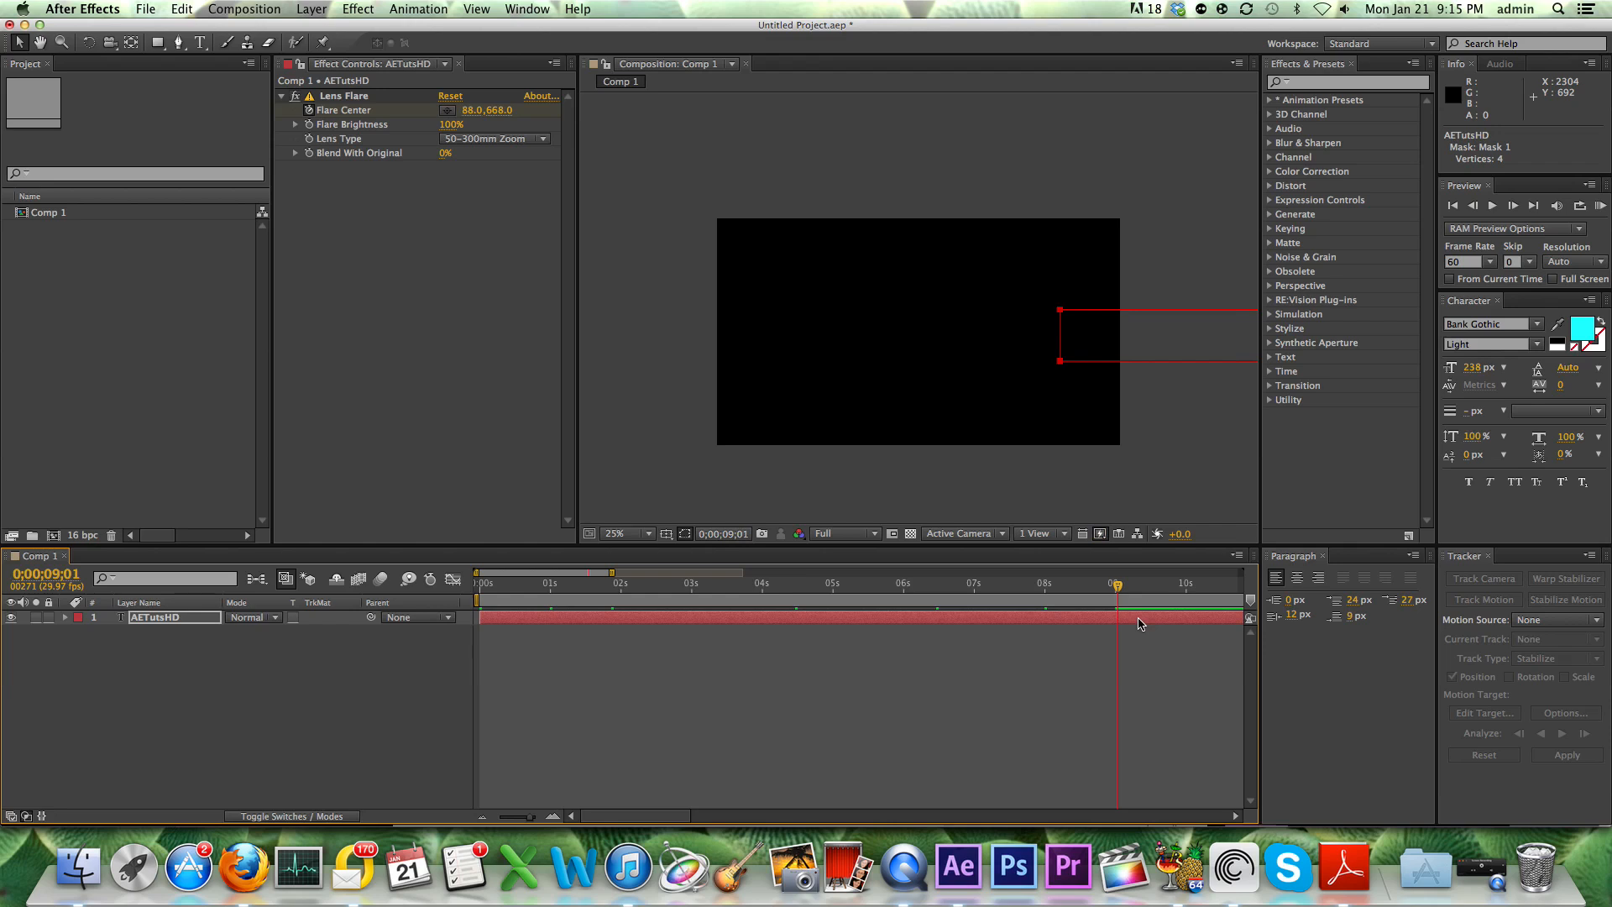
{"action": "key", "text": "super+shift+d"}
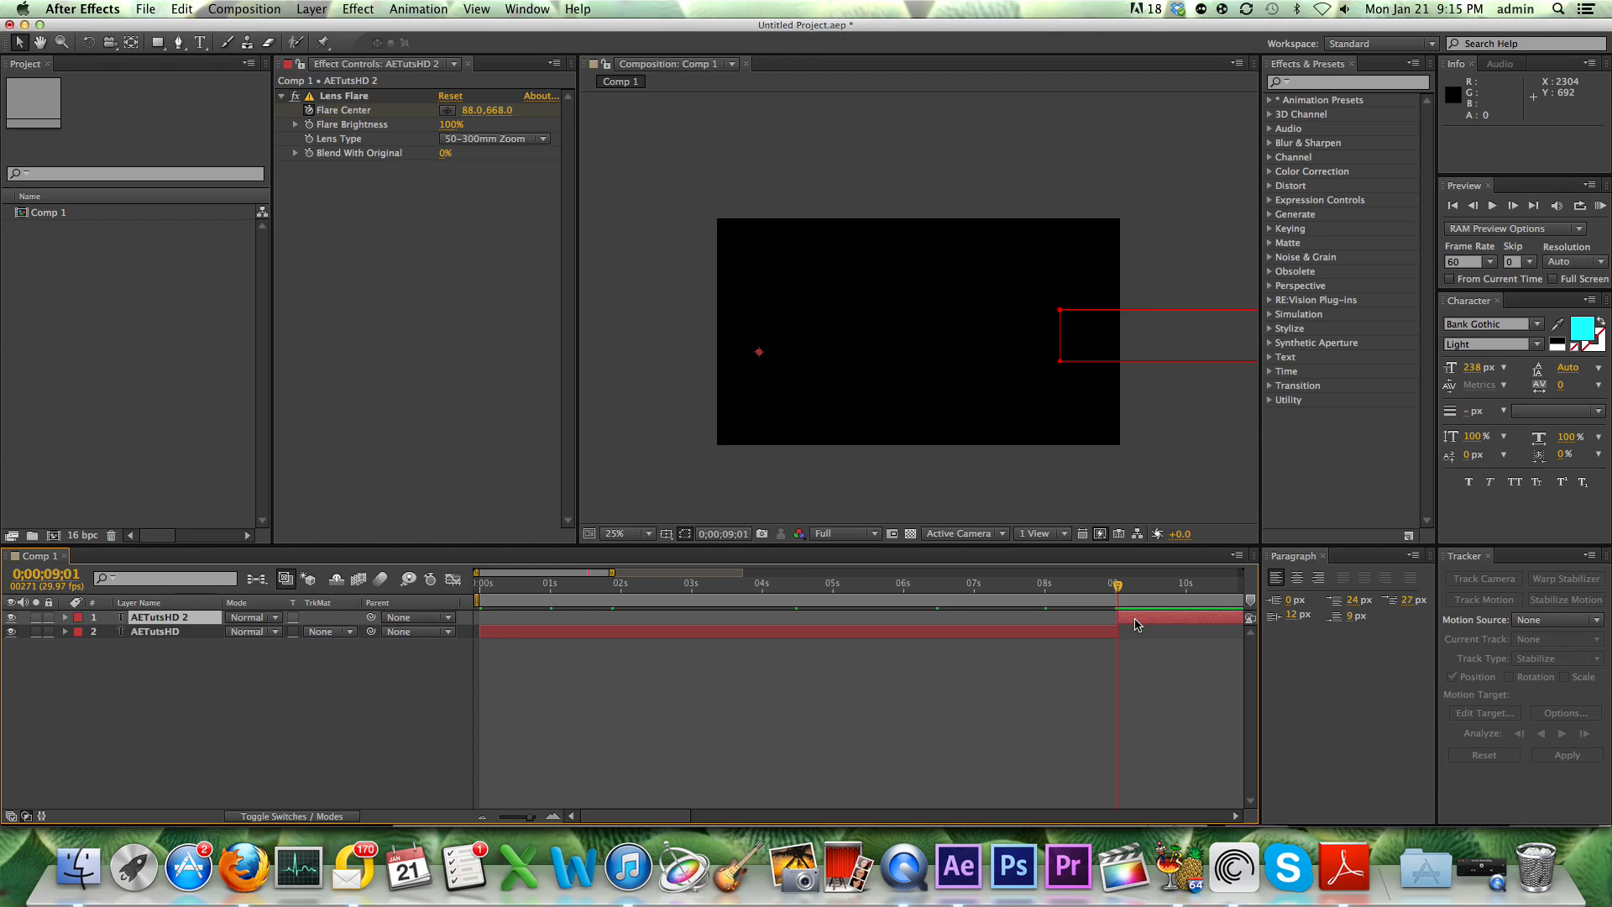
{"action": "key", "text": "Delete"}
- Set the work area to end at 0;00;09;00, where the trimmed layer ends, and return the current time to 0;00;00;00
{"action": "key", "text": "space"}
{"action": "left_click_drag", "start_coordinate": [1075, 592], "coordinate": [1110, 588]}
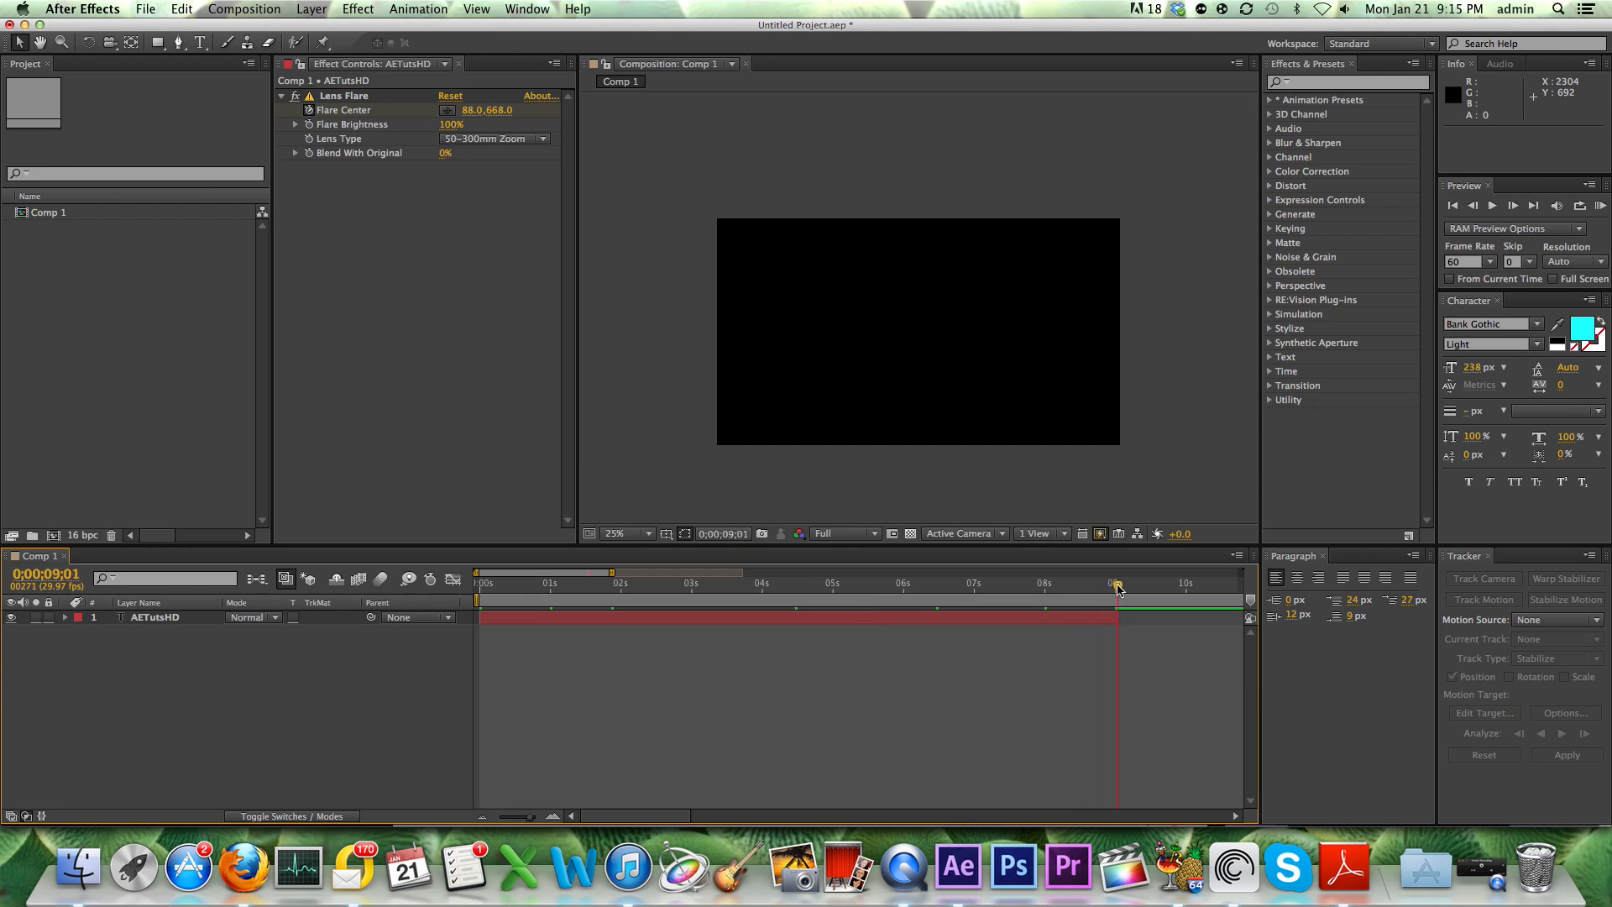
{"action": "key", "text": "n"}
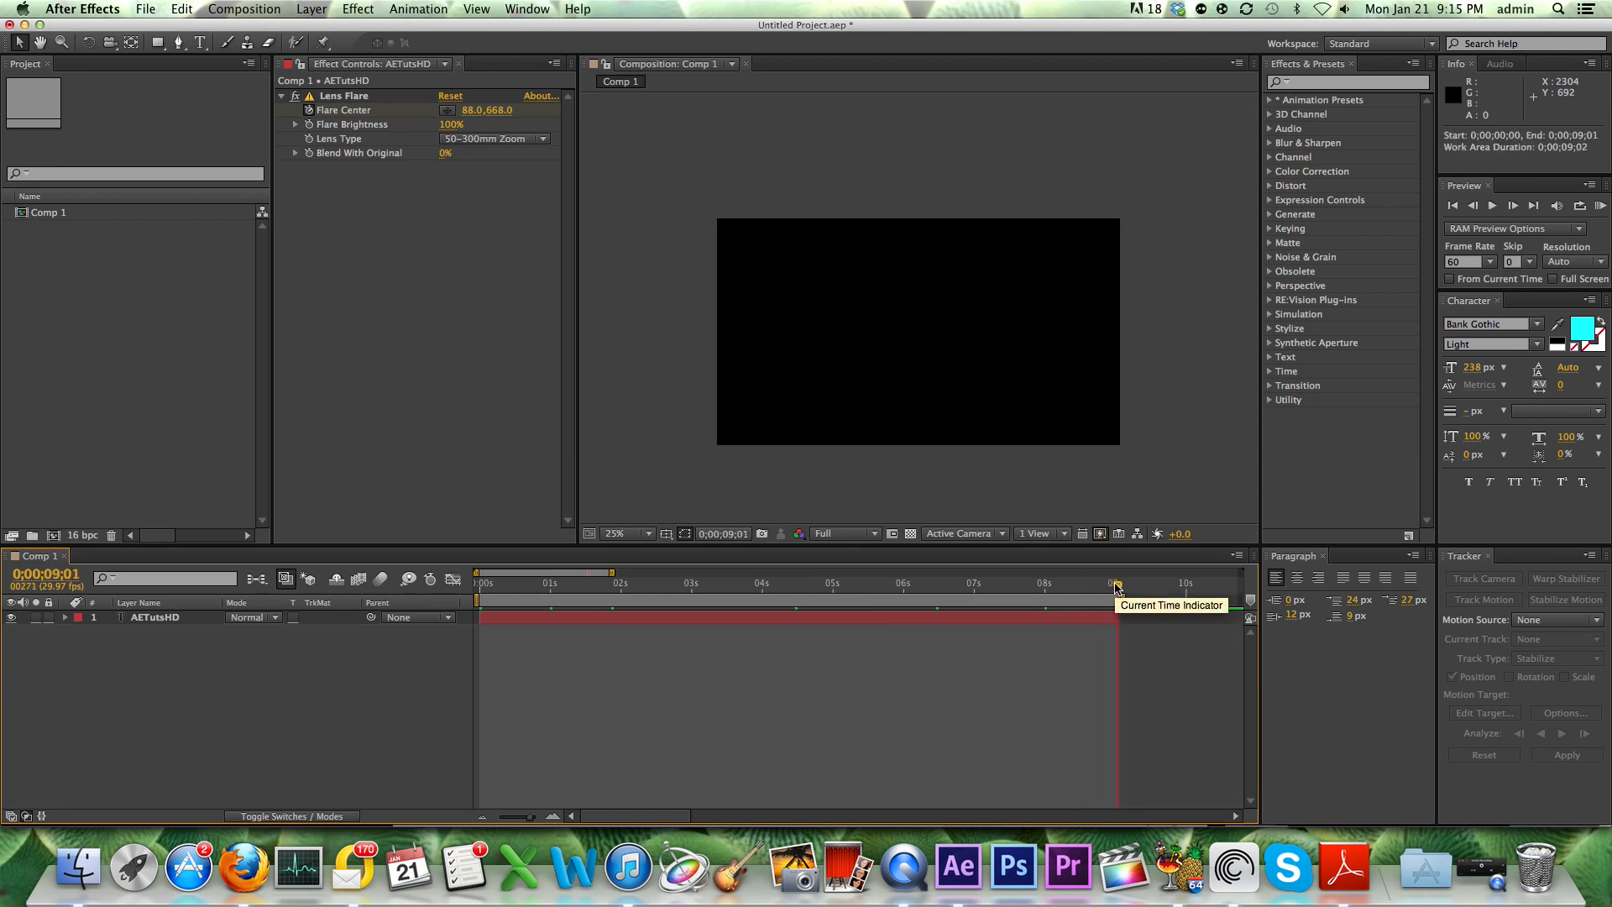
{"action": "key", "text": "KP_0"}
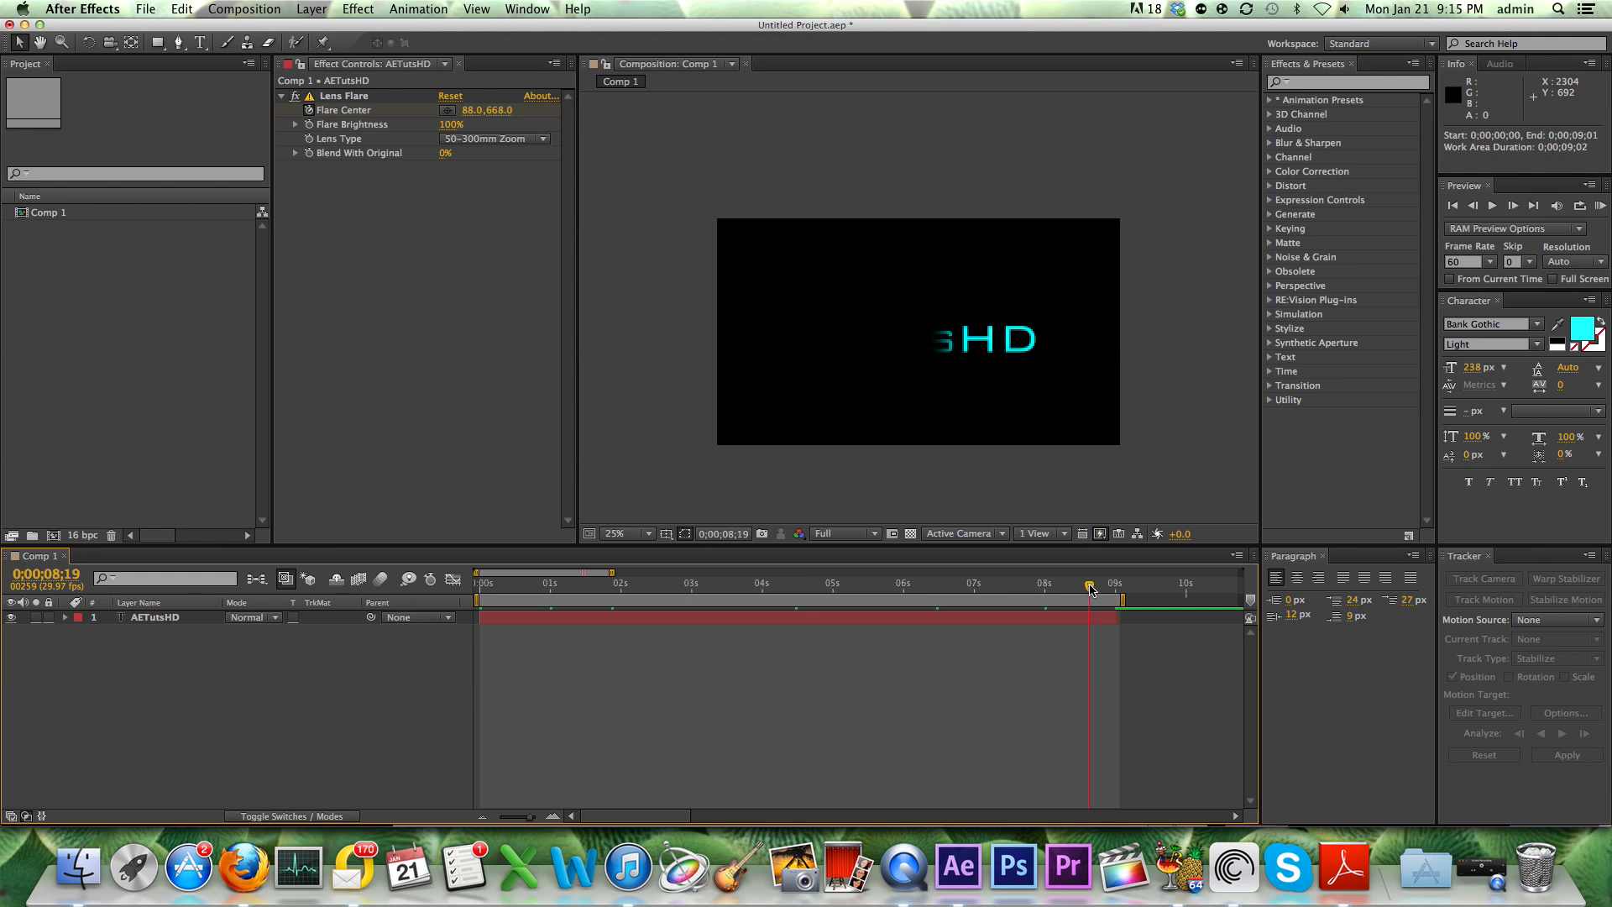
{"action": "left_click_drag", "start_coordinate": [1125, 598], "coordinate": [480, 606]}
- Examine the color depth options in the project settings, keeping 16 bits per channel
{"action": "left_click", "coordinate": [82, 537]}
{"action": "left_click", "coordinate": [82, 536]}
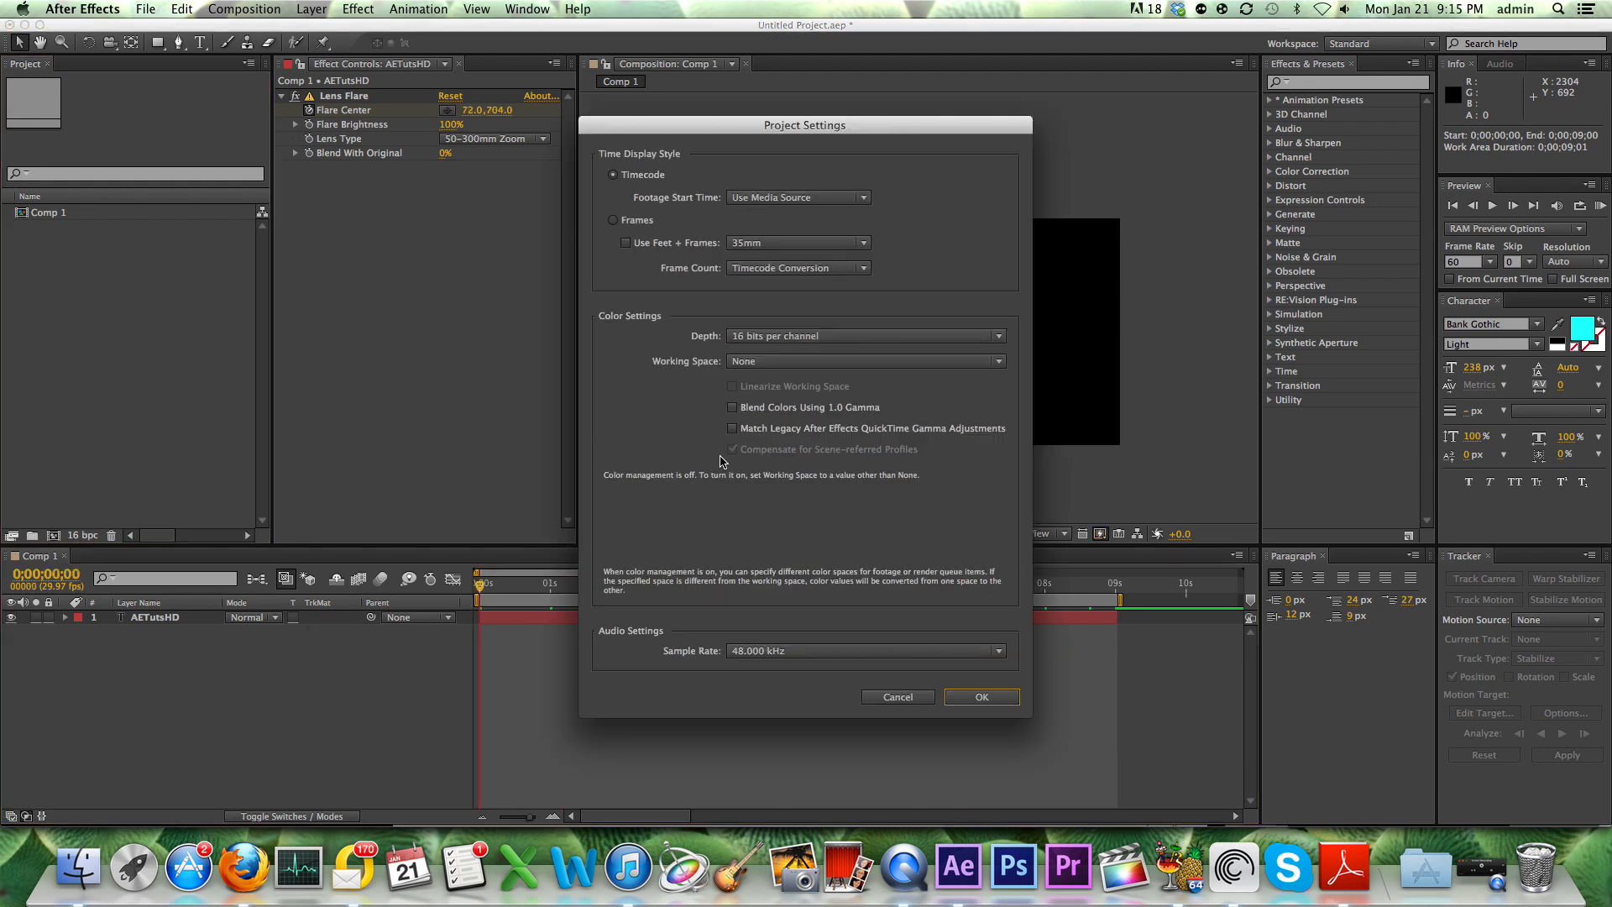
{"action": "left_click", "coordinate": [762, 337]}
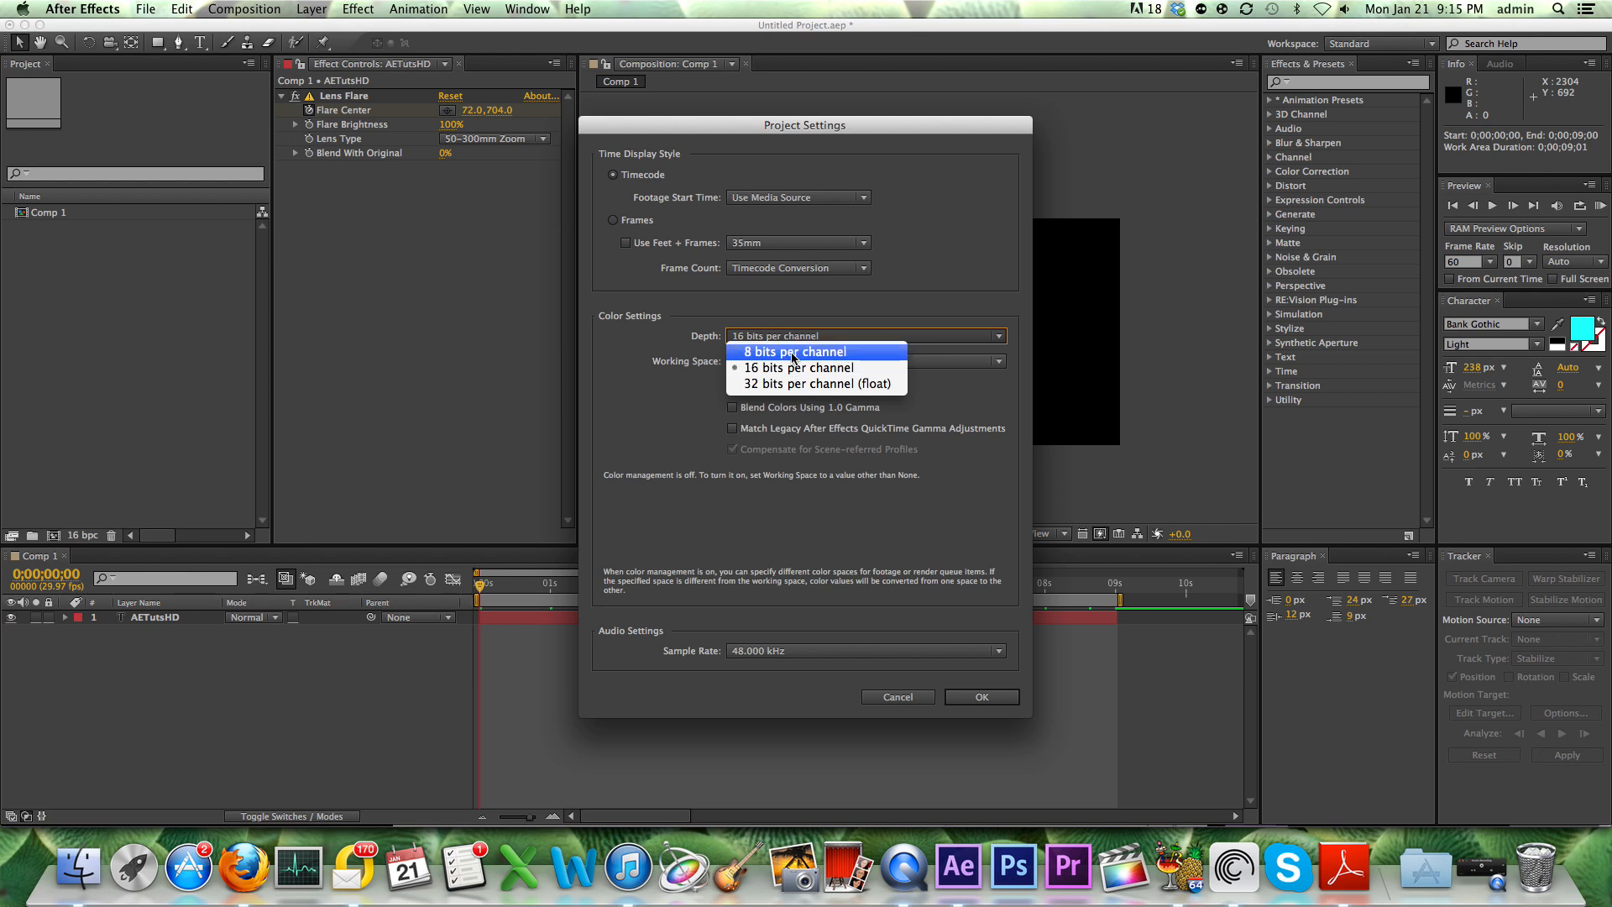
{"action": "left_click", "coordinate": [788, 355]}
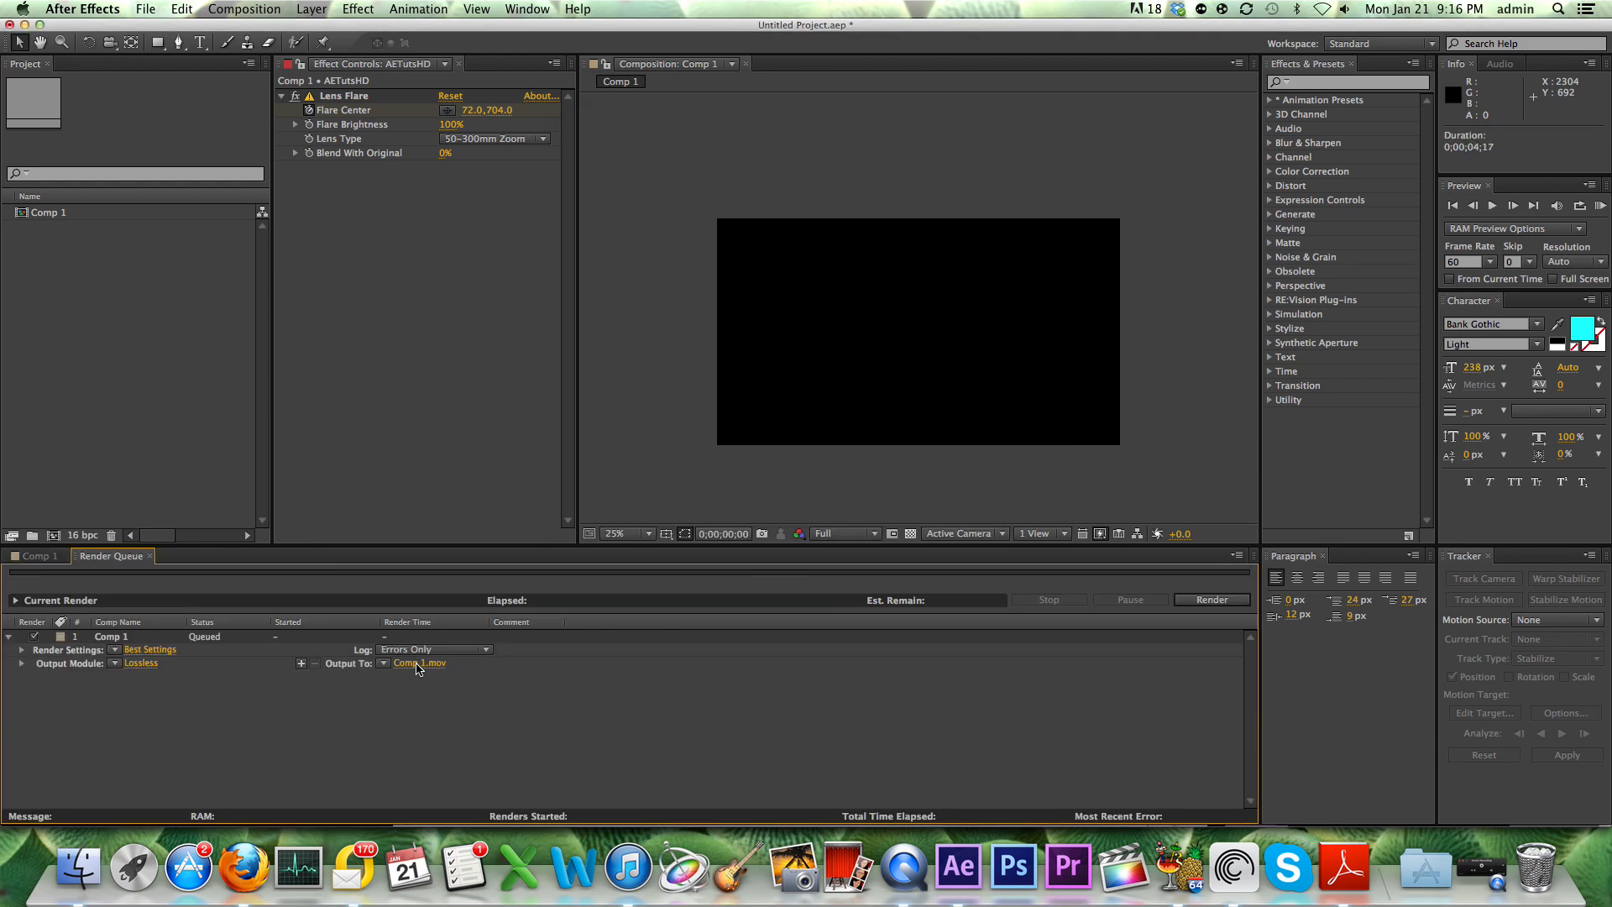
- Queue Comp 1 for rendering and save its output as AETutsHD in the After Effects folder, replacing the existing movie
{"action": "left_click", "coordinate": [418, 665]}
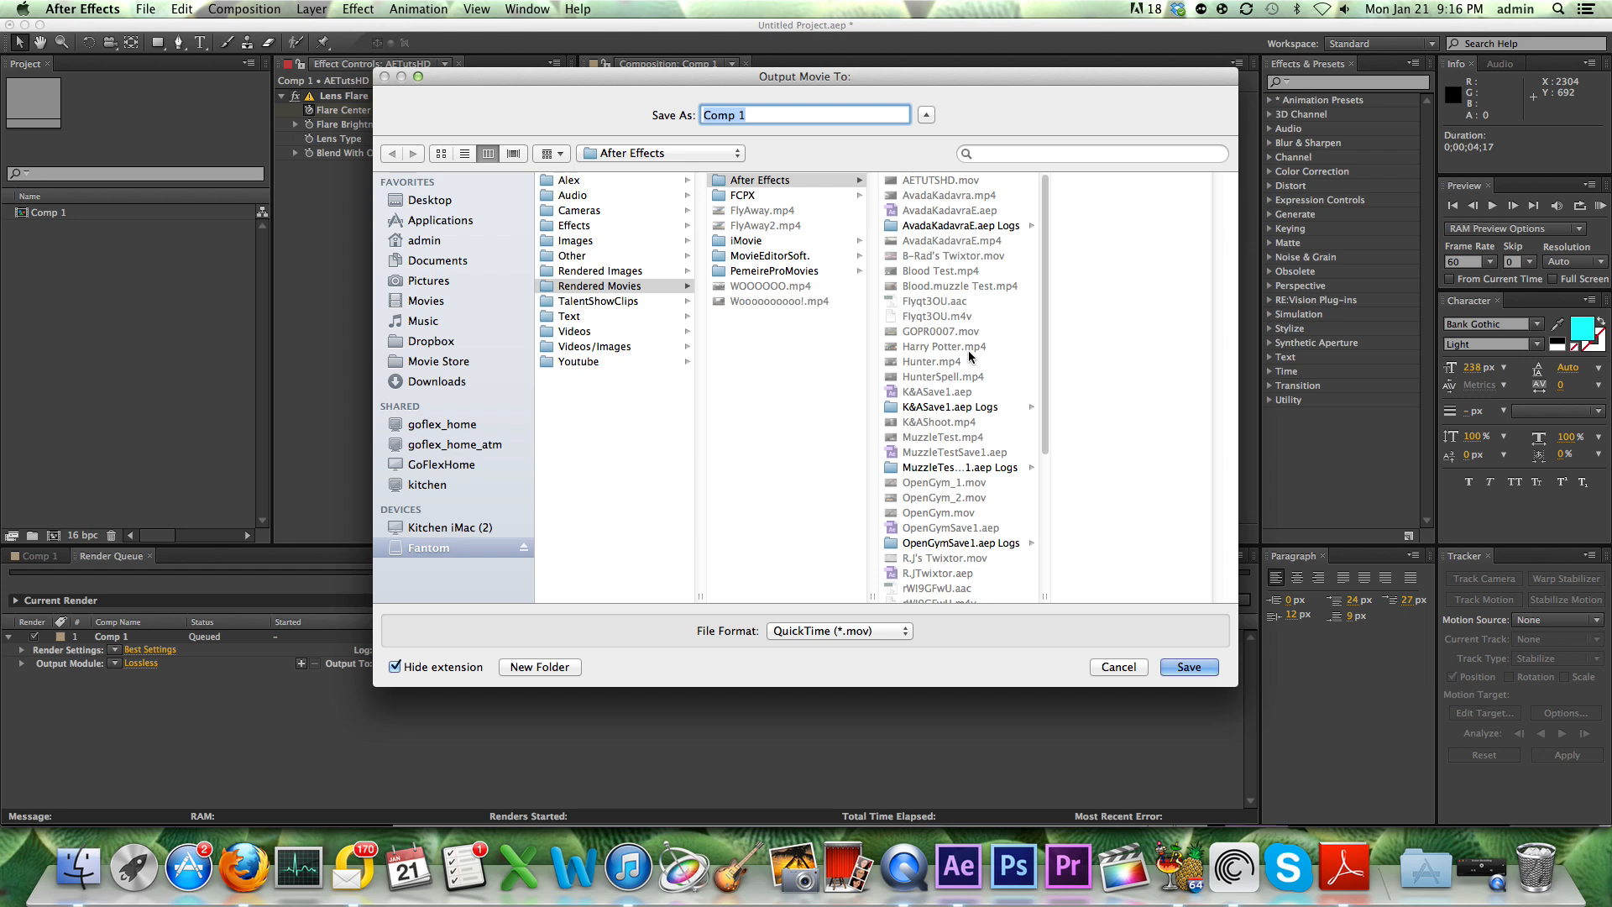
{"action": "type", "text": "AETutsHD"}
{"action": "left_click", "coordinate": [1189, 667]}
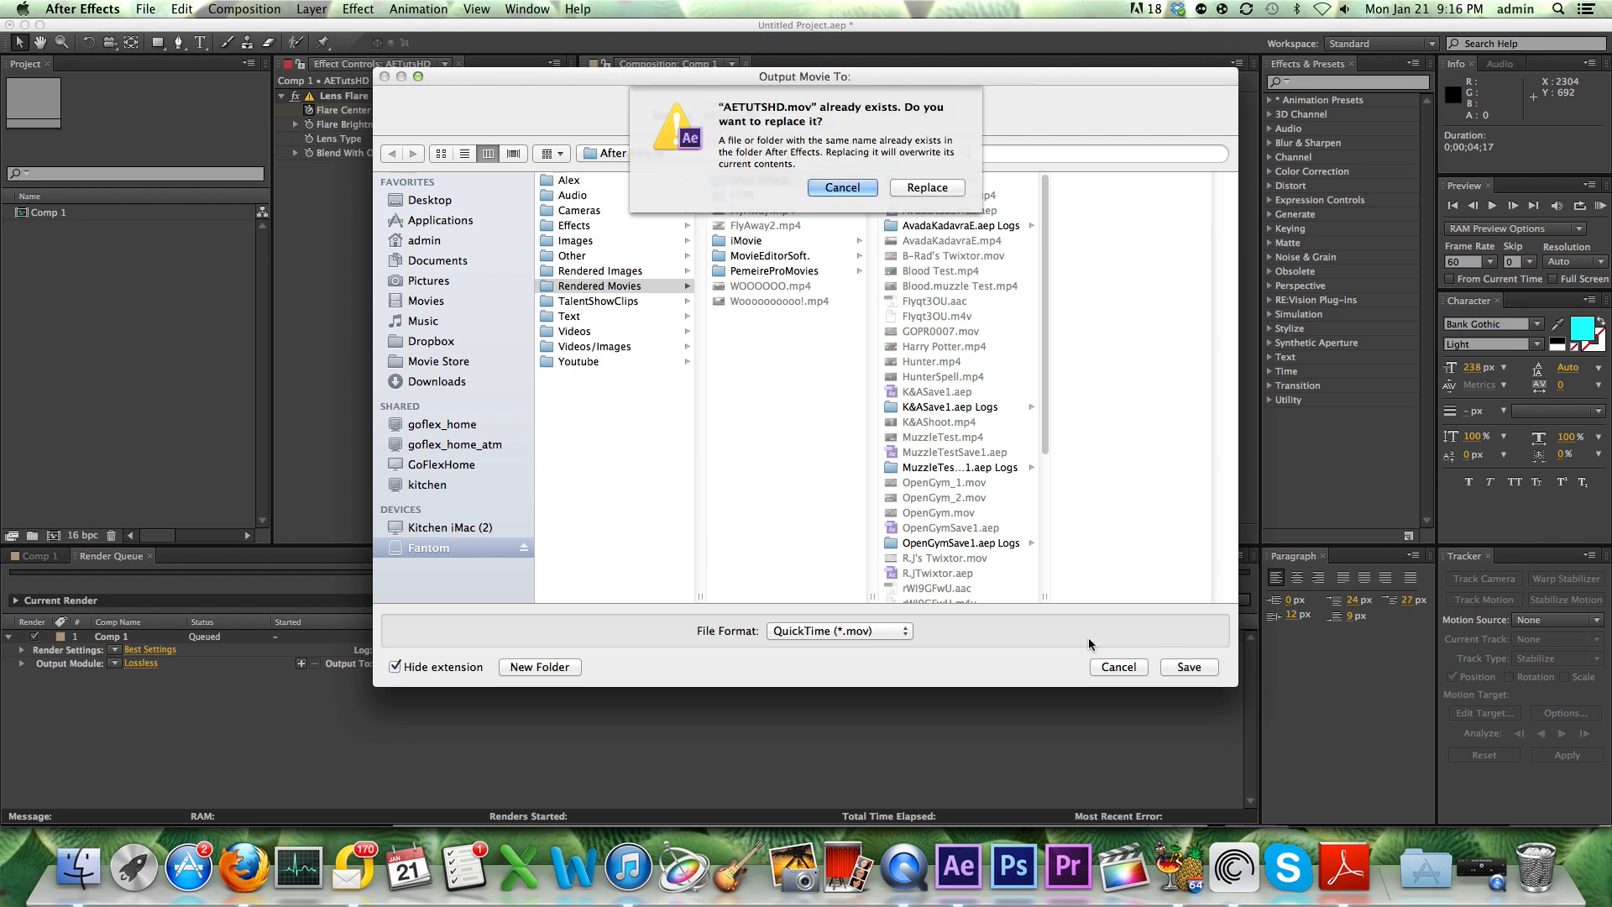
{"action": "left_click", "coordinate": [927, 188]}
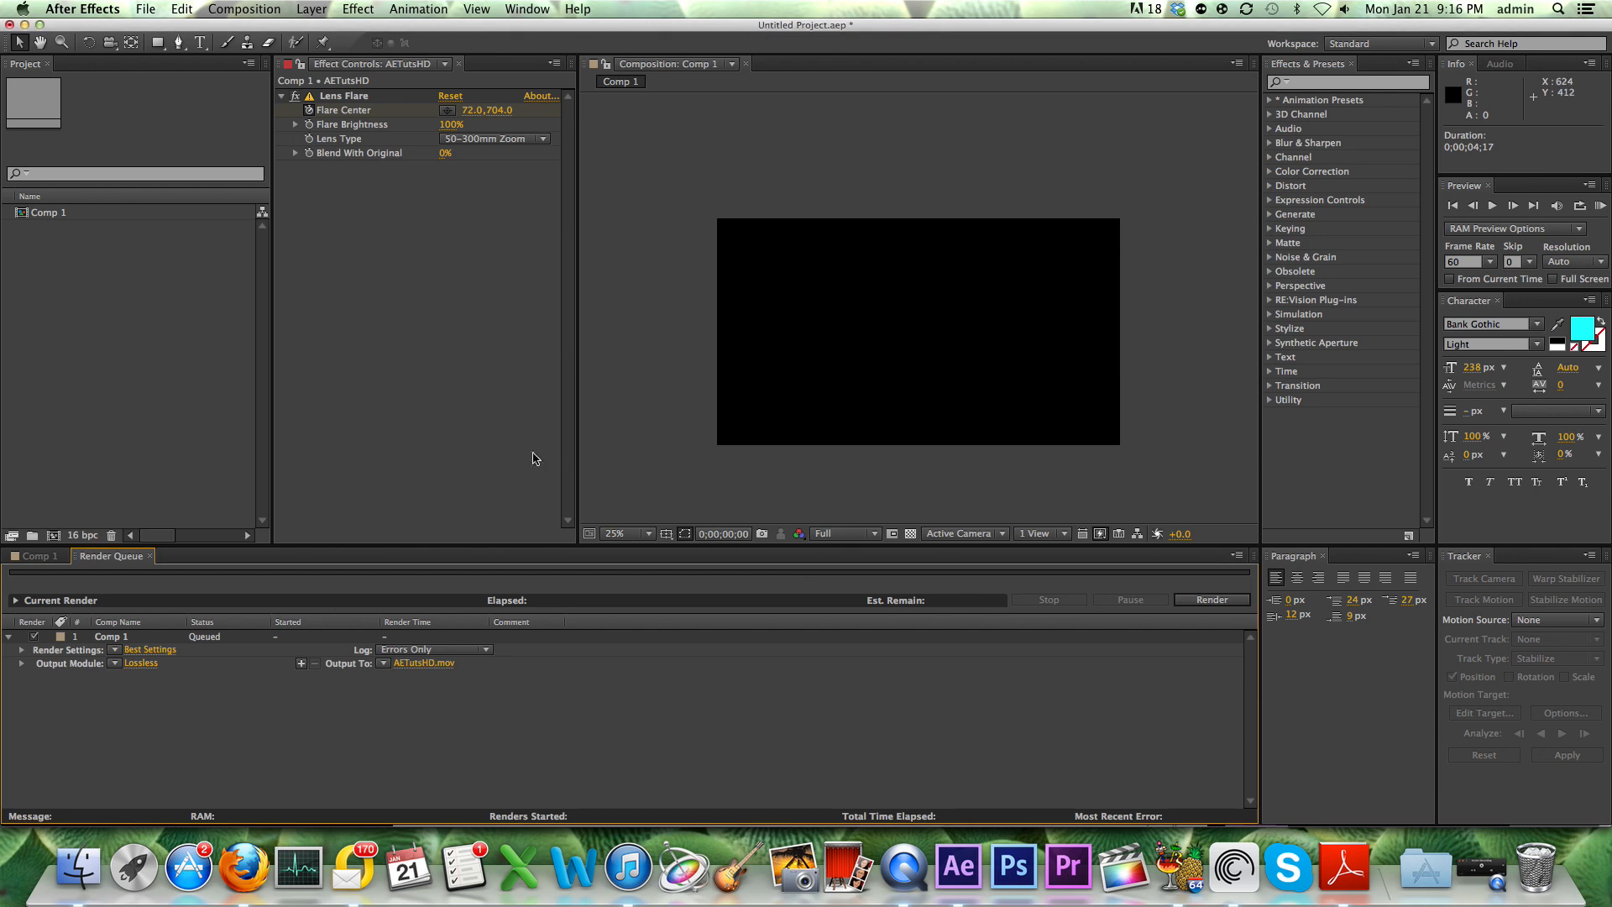
- Configure the QuickTime output module with source XMP metadata, the H.264 video codec and audio output enabled
{"action": "left_click", "coordinate": [141, 663]}
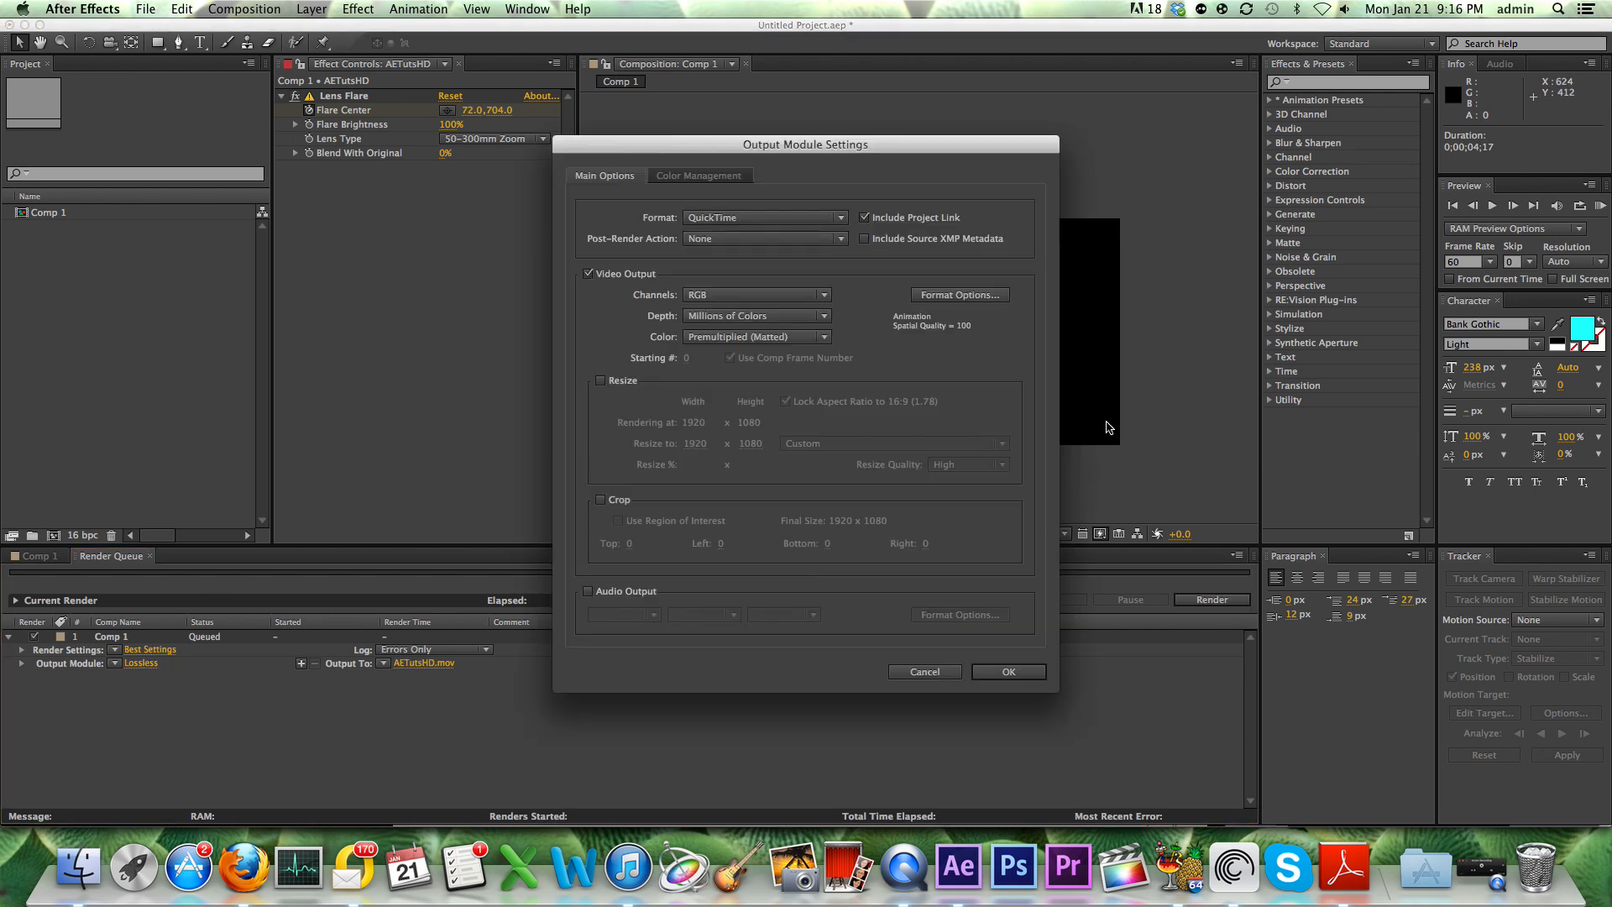
{"action": "left_click", "coordinate": [770, 220]}
{"action": "left_click", "coordinate": [900, 242]}
{"action": "left_click", "coordinate": [900, 242]}
{"action": "left_click", "coordinate": [970, 299]}
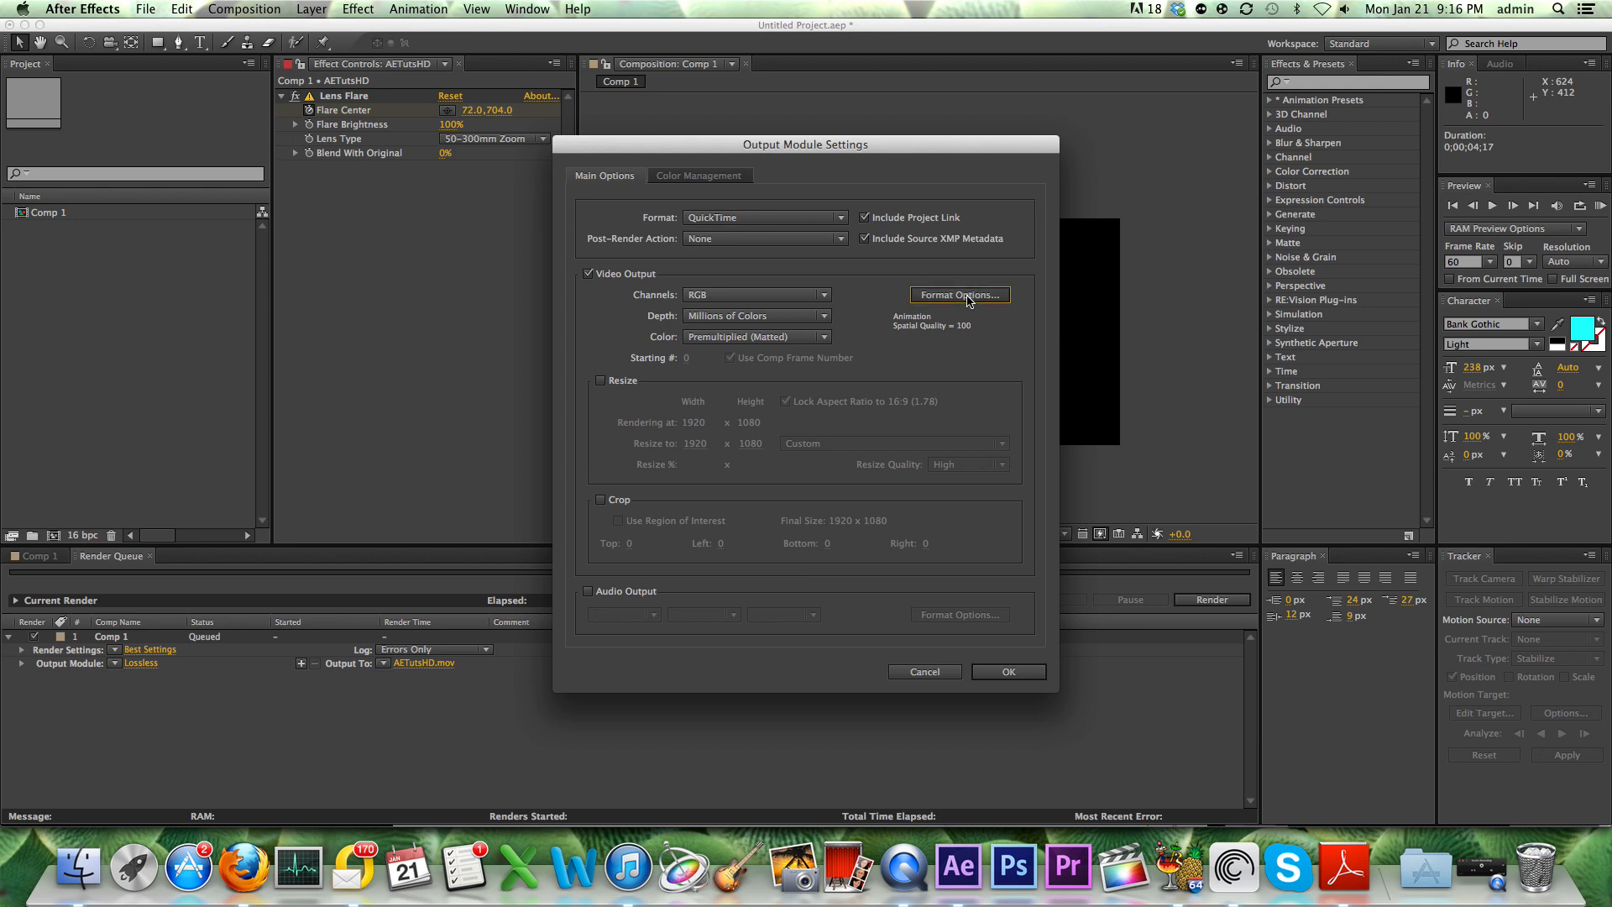
{"action": "left_click", "coordinate": [868, 240]}
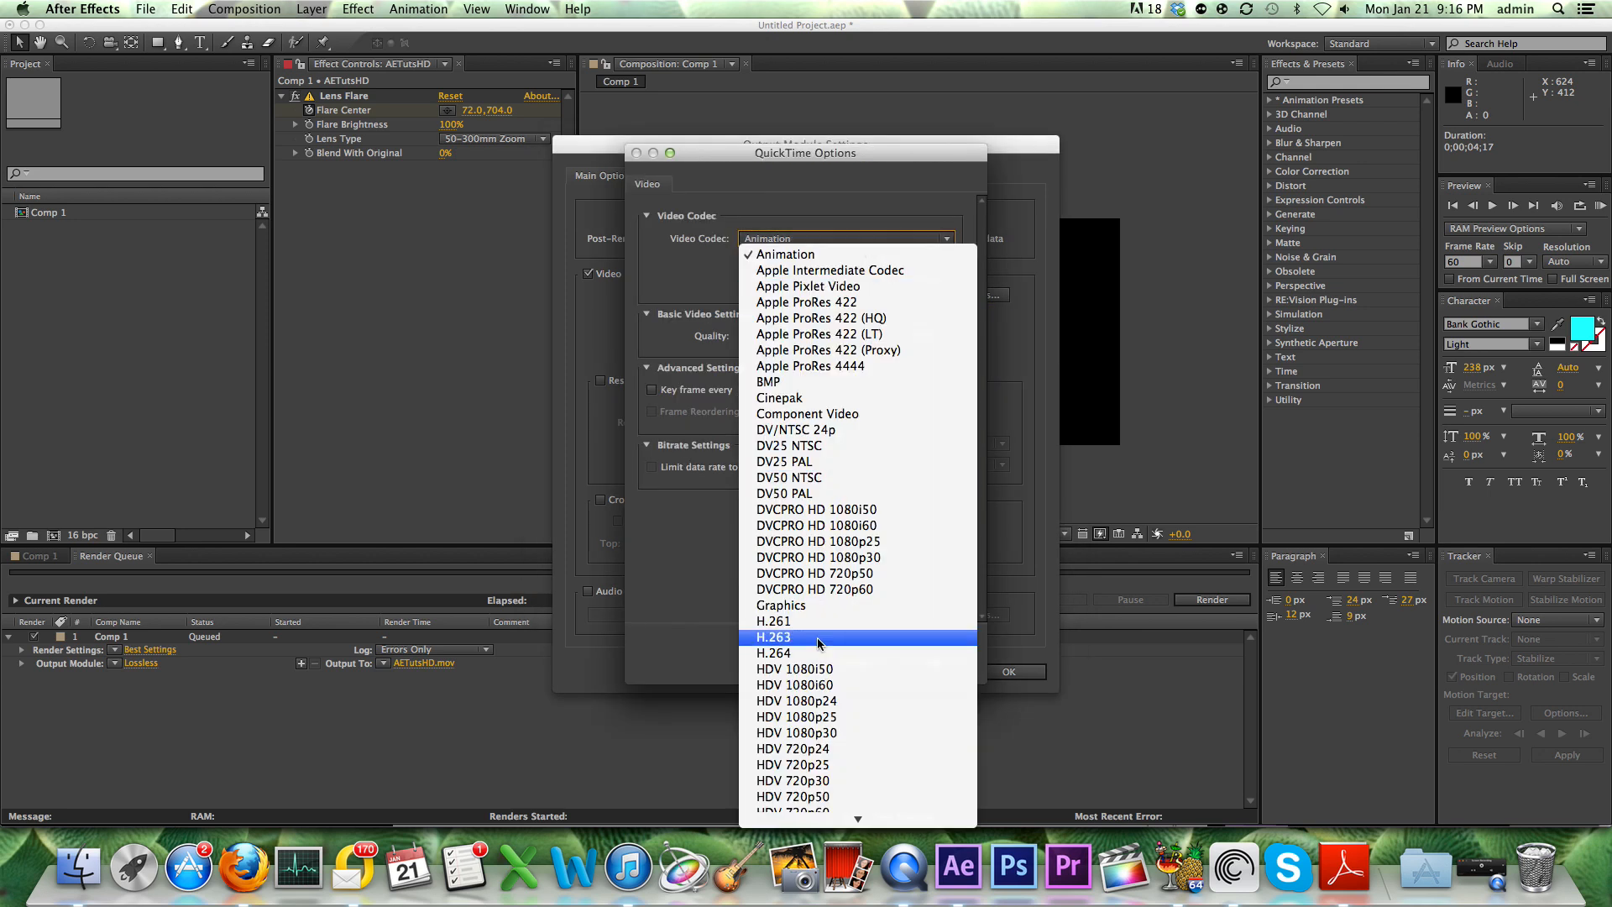
{"action": "key", "text": "Escape"}
{"action": "left_click", "coordinate": [962, 663]}
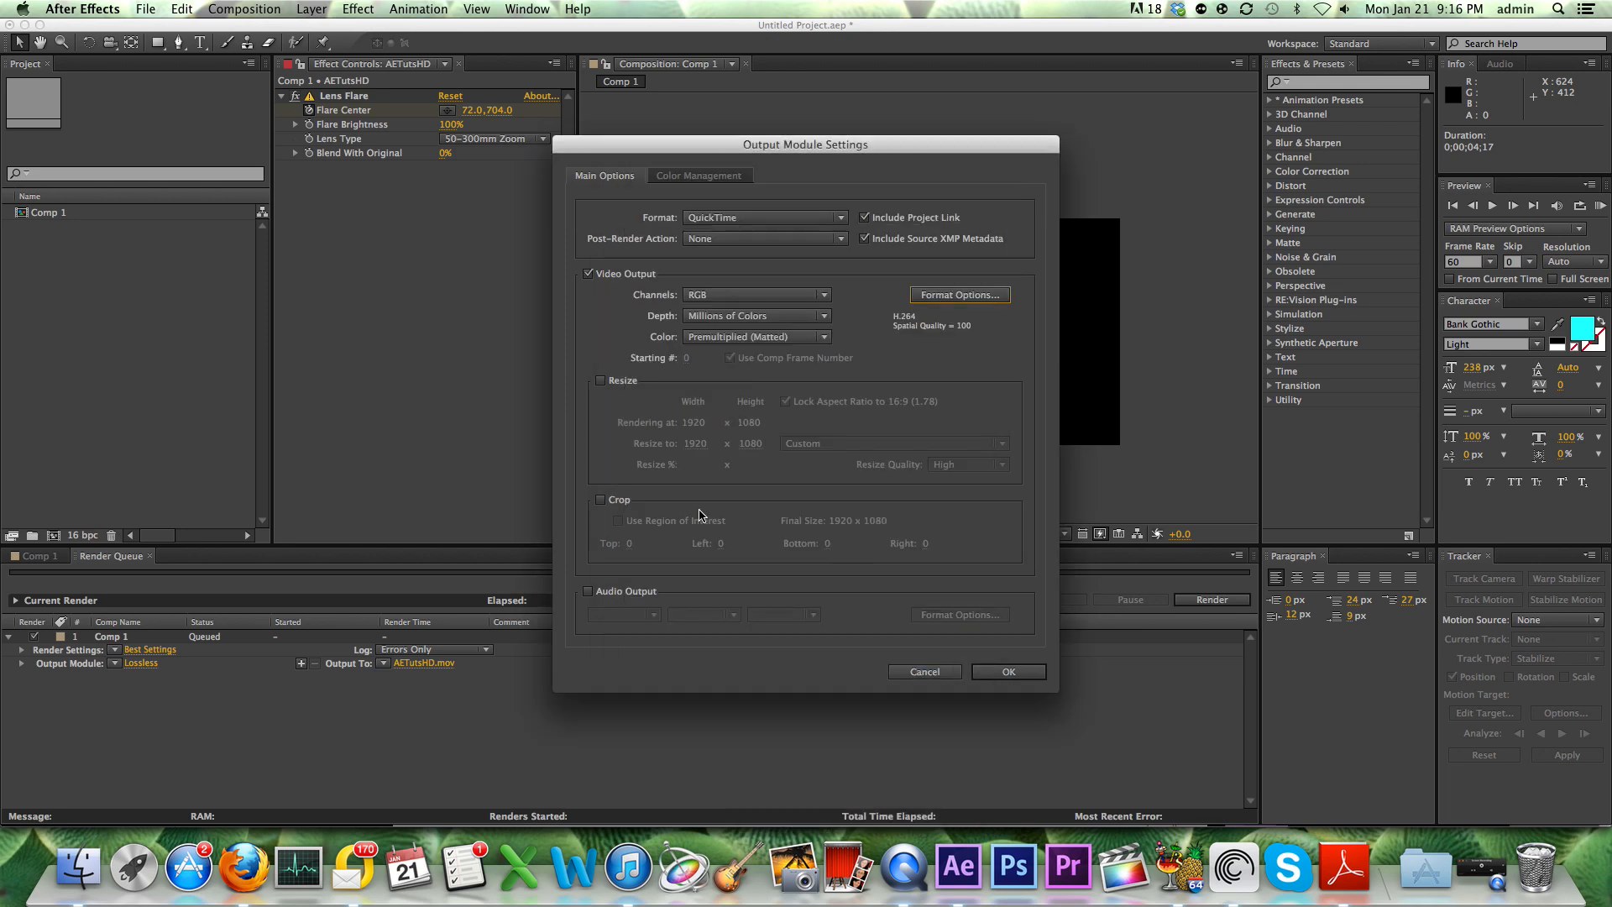
{"action": "left_click", "coordinate": [631, 590]}
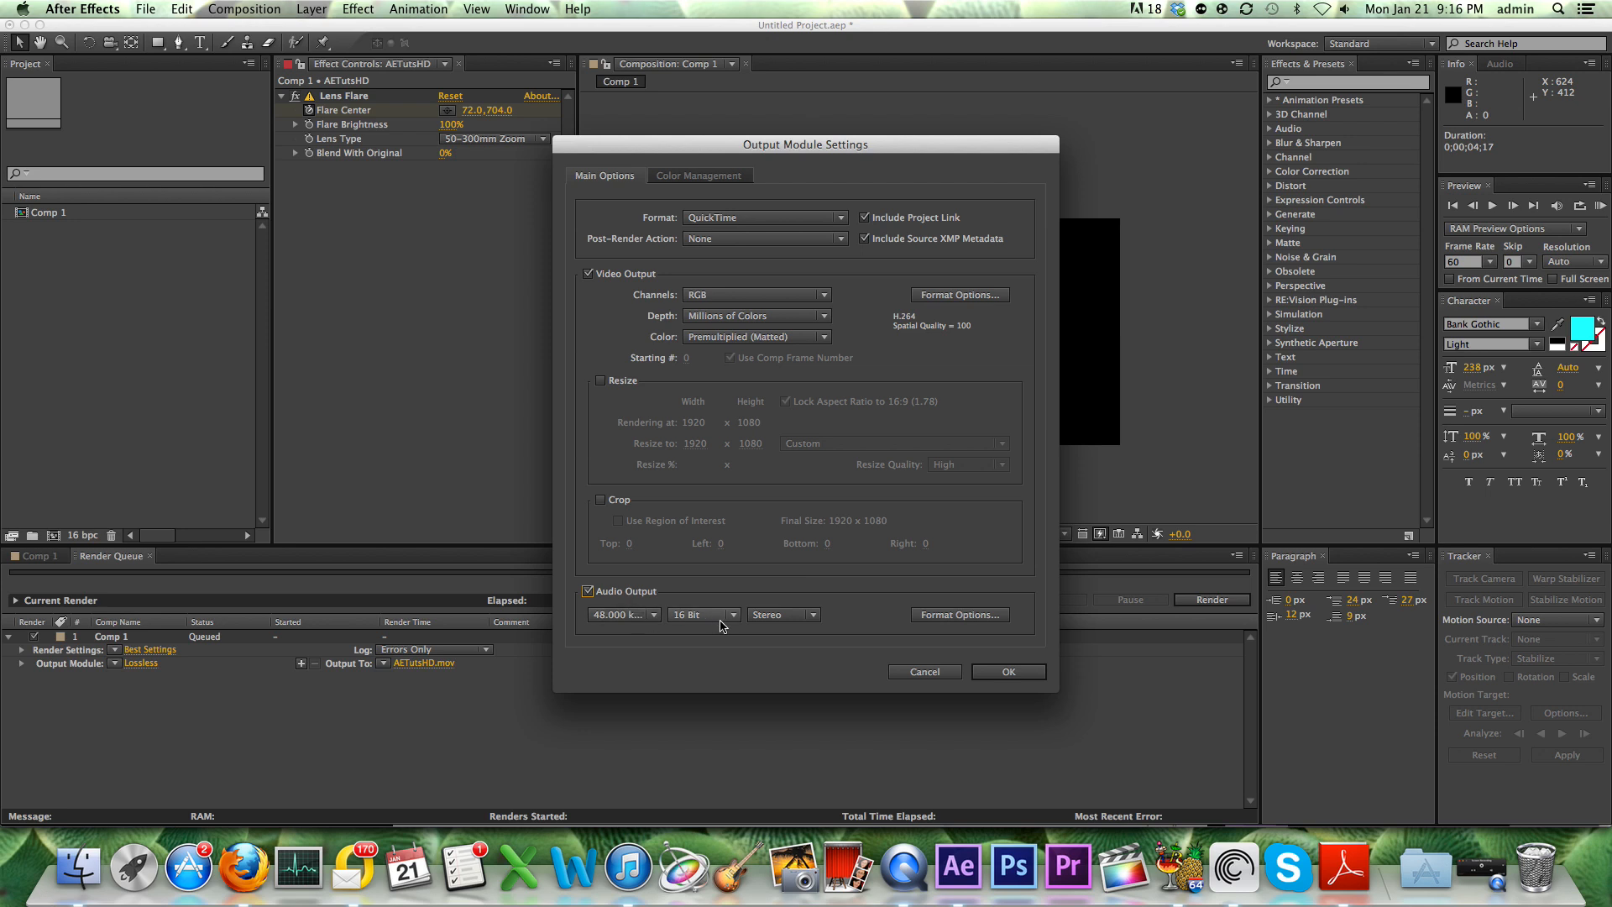
{"action": "left_click", "coordinate": [972, 672]}
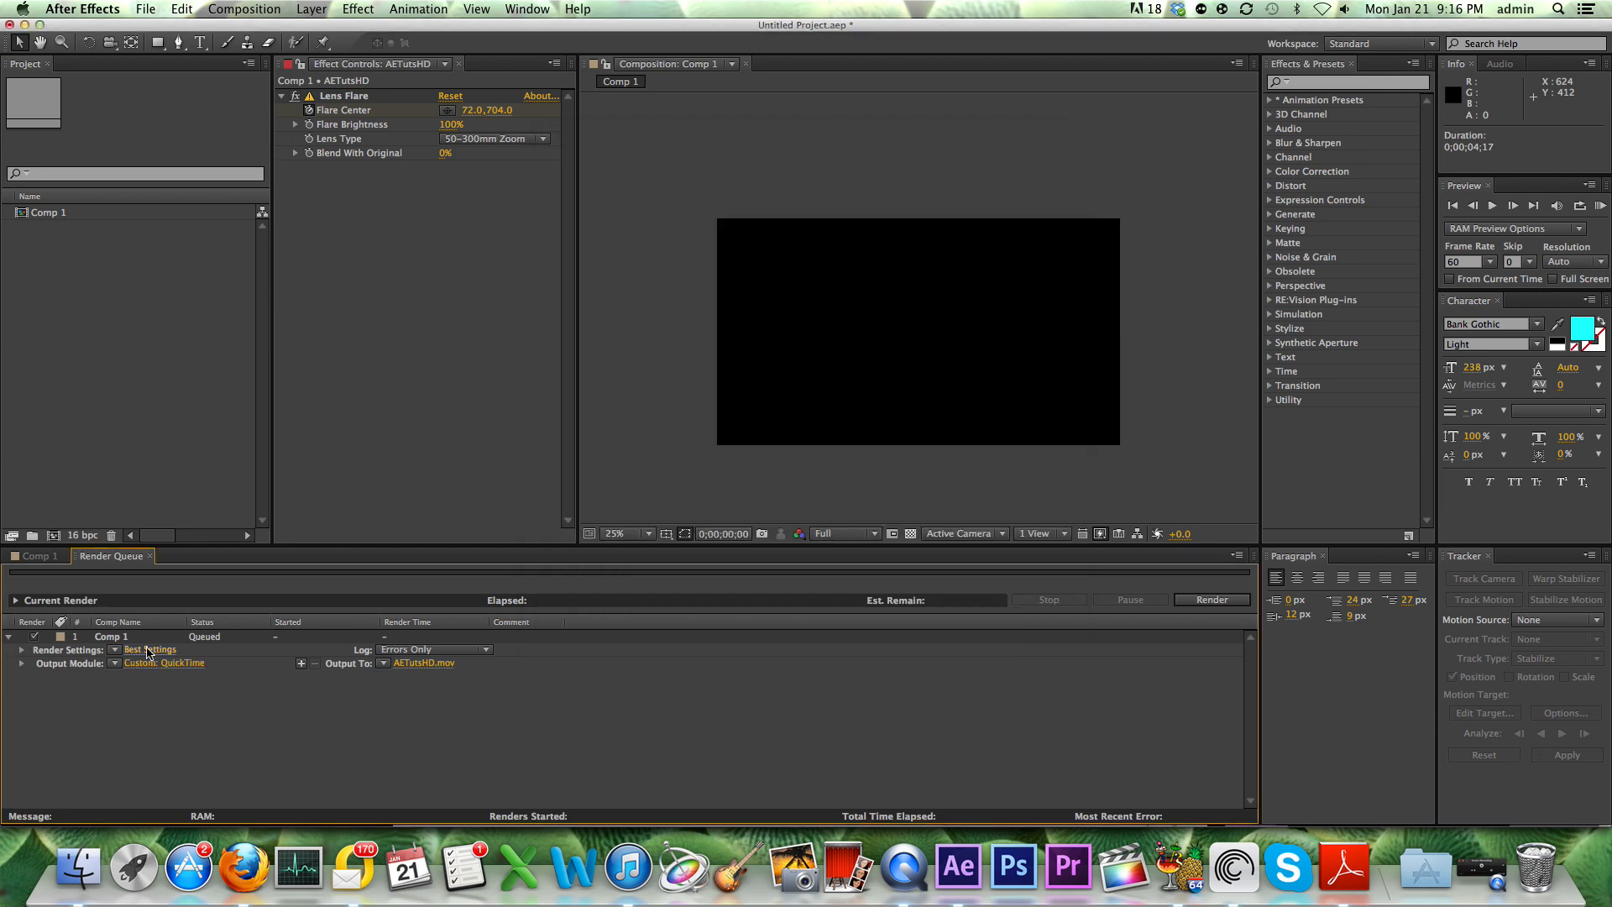
- Accept the render settings with Best quality, Full resolution and Work Area Only, and start rendering Comp 1
{"action": "left_click", "coordinate": [152, 650]}
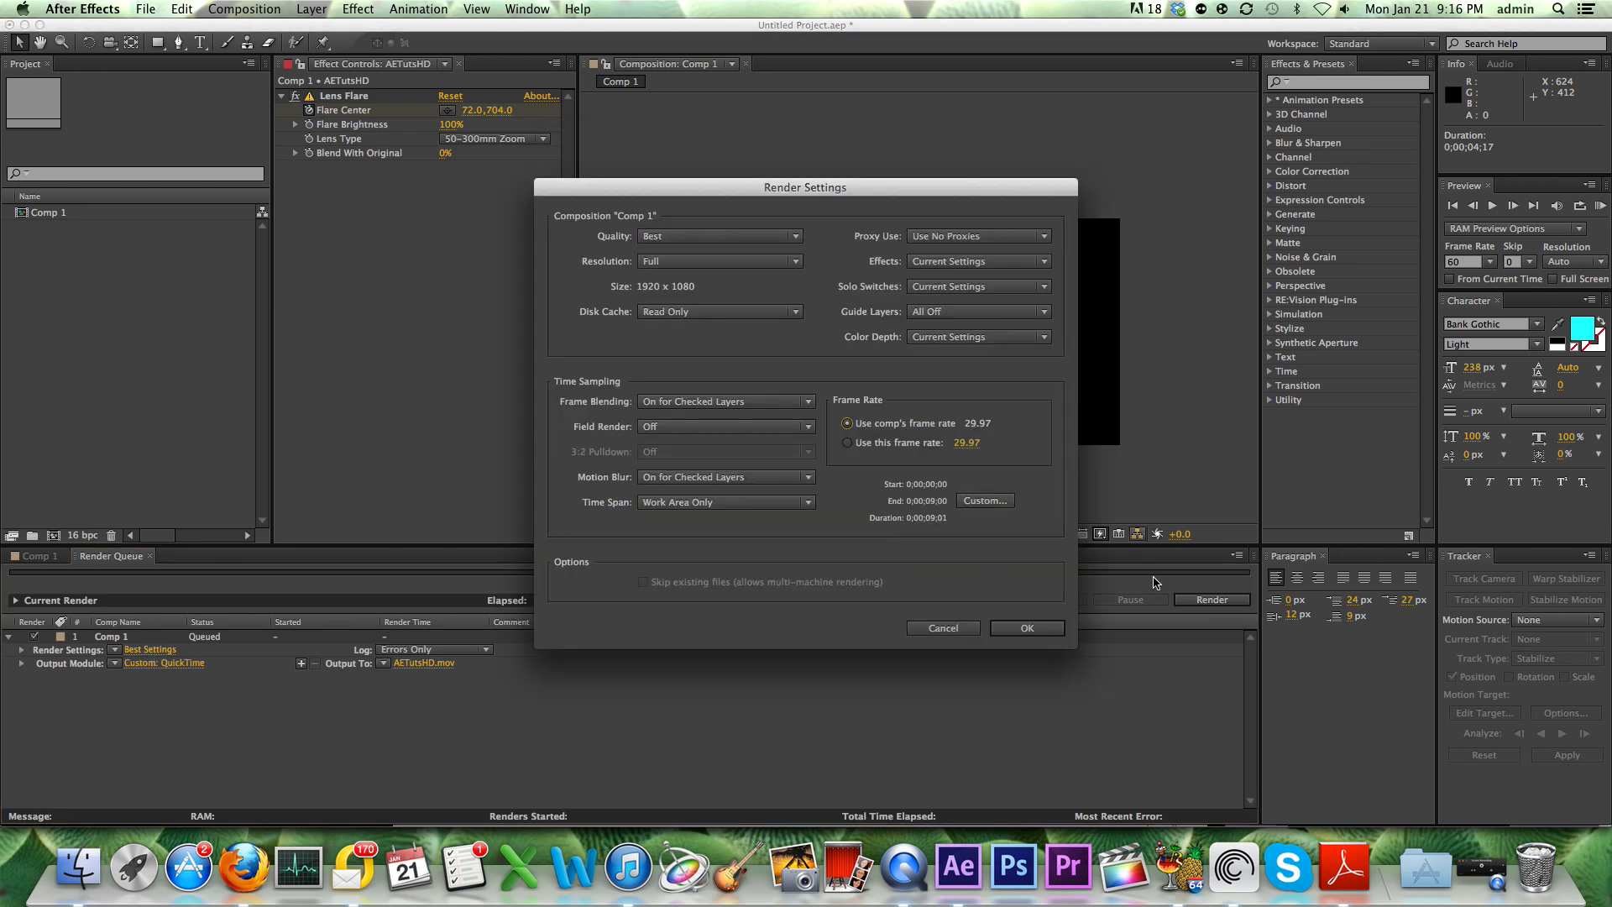
{"action": "left_click", "coordinate": [1033, 629]}
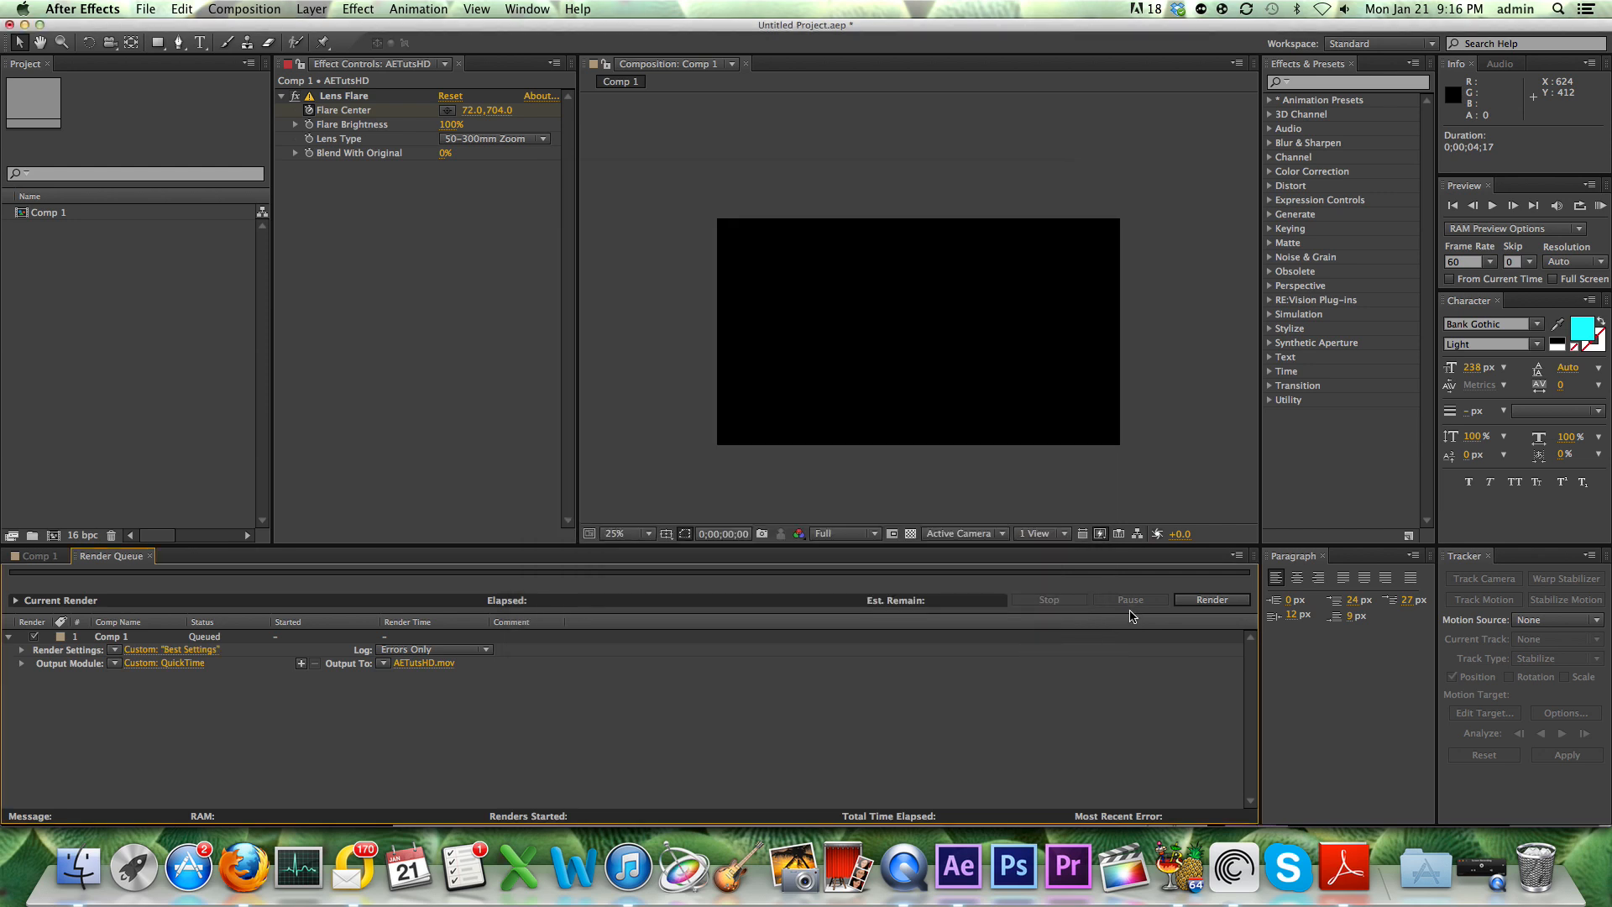
{"action": "left_click", "coordinate": [1183, 602]}
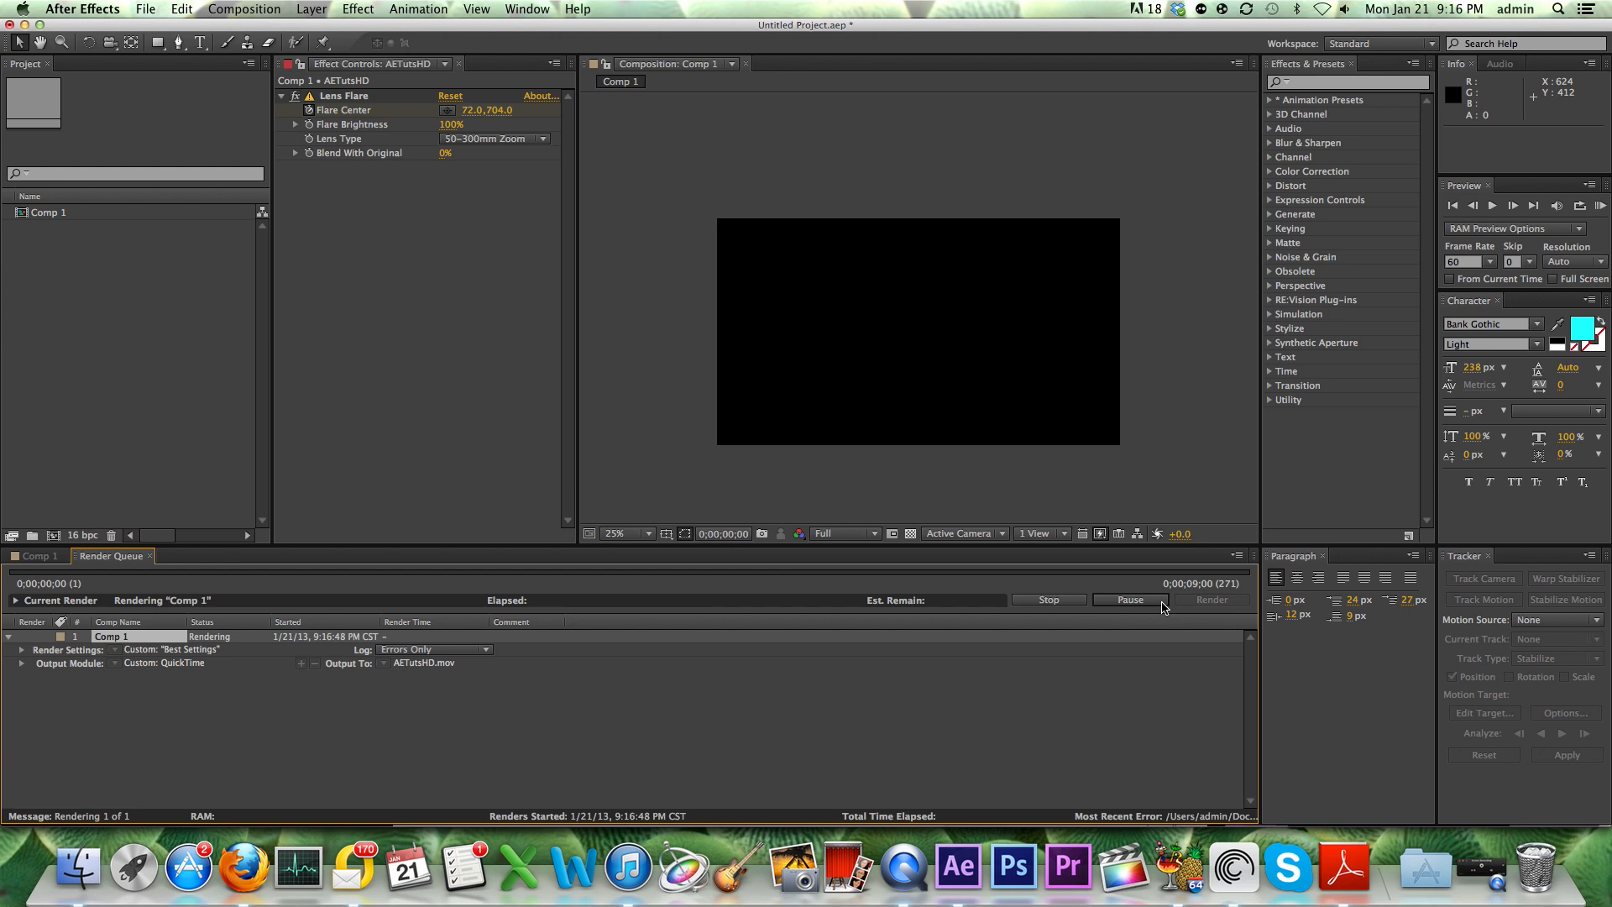